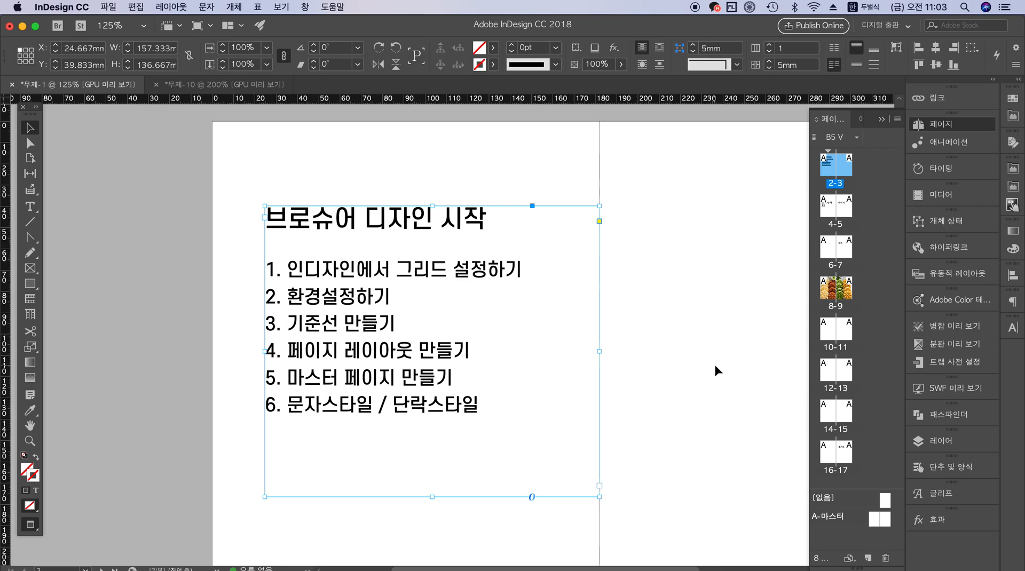
# Read through the six topics of the brochure design outline, from grid setup to character and paragraph styles
pyautogui.moveTo(30, 108); pyautogui.dragTo(32, 109)
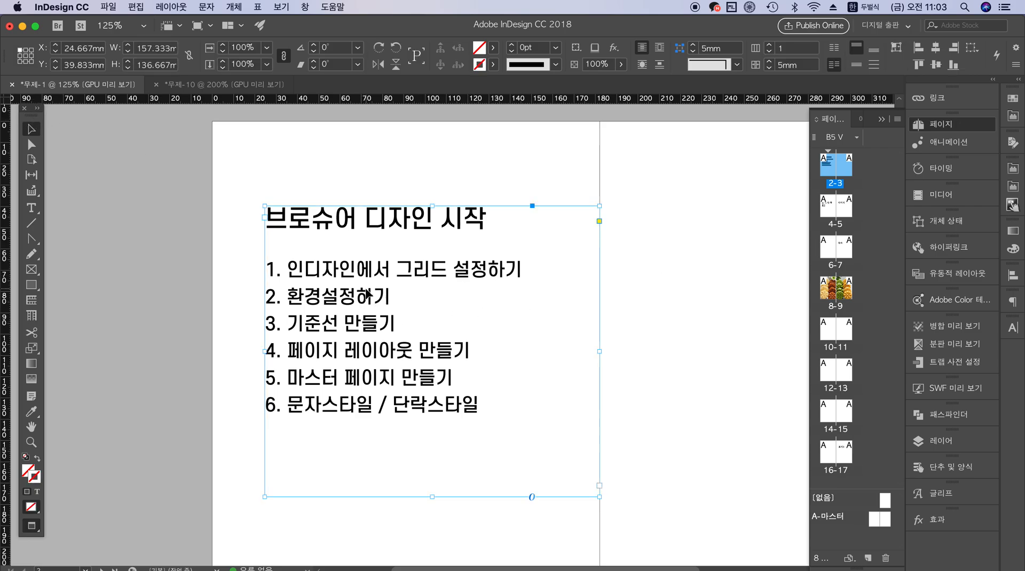
pyautogui.doubleClick(368, 294)
pyautogui.moveTo(401, 270); pyautogui.dragTo(528, 261)
pyautogui.moveTo(373, 297); pyautogui.dragTo(288, 305)
pyautogui.moveTo(396, 324); pyautogui.dragTo(296, 331)
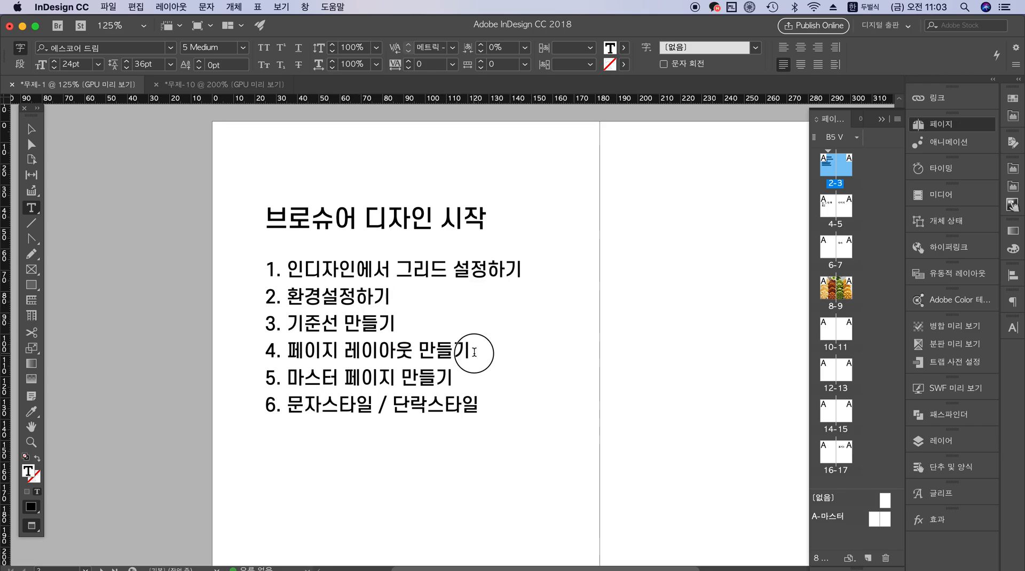
pyautogui.moveTo(473, 350); pyautogui.dragTo(297, 352)
pyautogui.moveTo(465, 377); pyautogui.dragTo(293, 376)
pyautogui.moveTo(484, 407); pyautogui.dragTo(293, 419)
pyautogui.press('Escape')
pyautogui.click(645, 290)
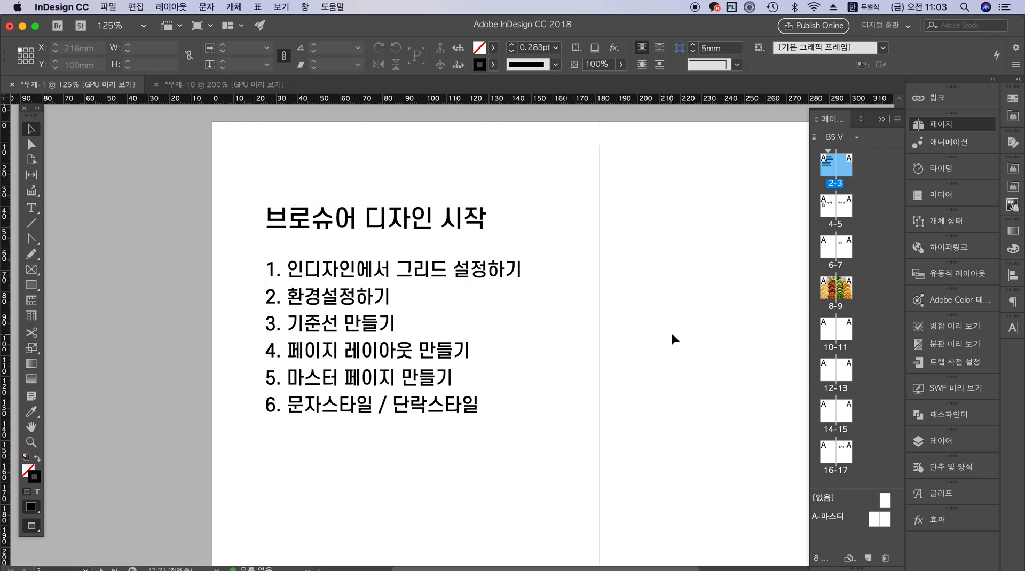
# Narrow the outline text frame to a width of 144.333 mm
pyautogui.click(504, 328)
pyautogui.moveTo(599, 351); pyautogui.dragTo(571, 351)
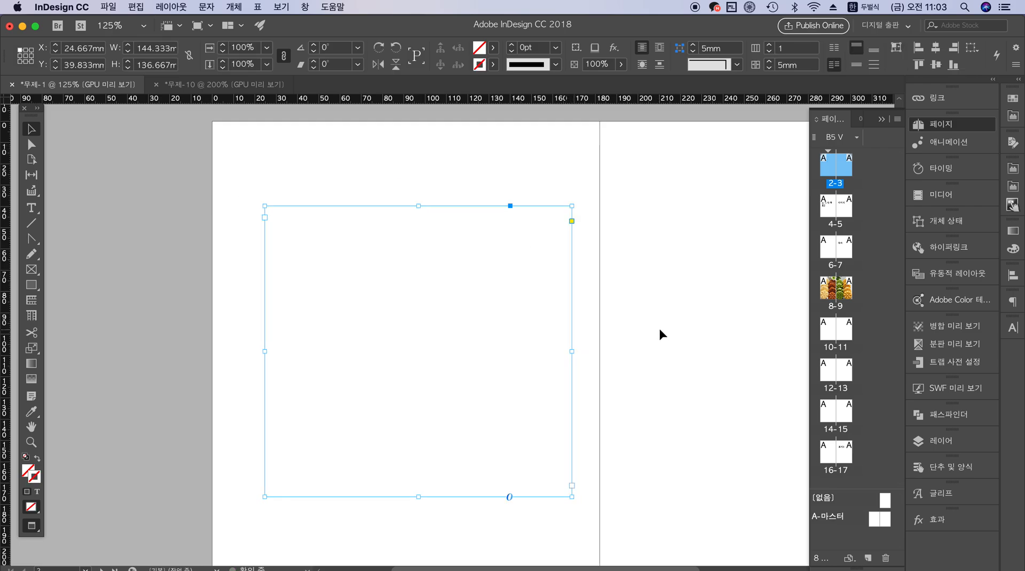
pyautogui.click(229, 159)
# Start a new print document and choose the B5 preset of 182 x 257 mm
pyautogui.click(108, 7)
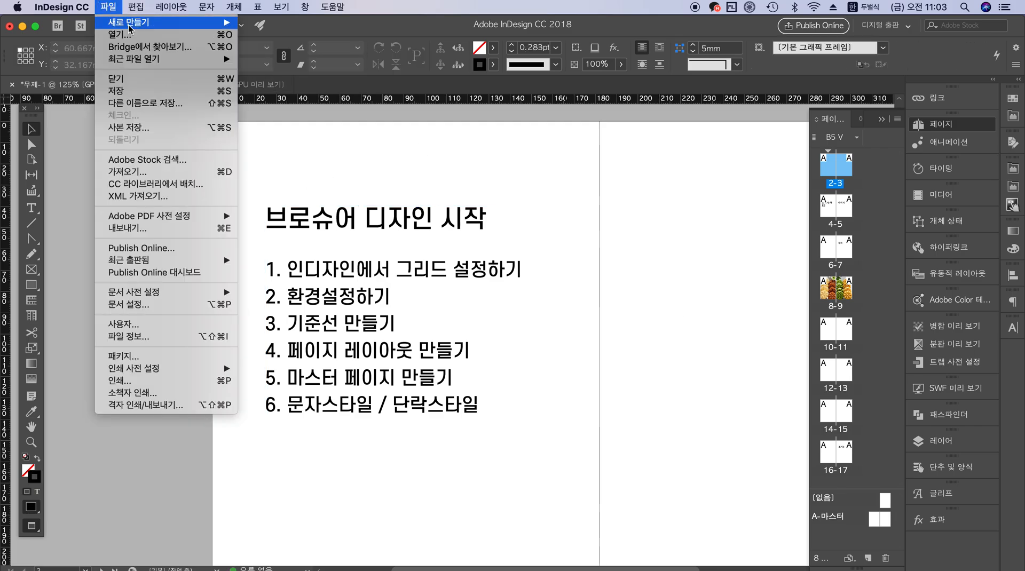
pyautogui.moveTo(129, 26)
pyautogui.click(261, 22)
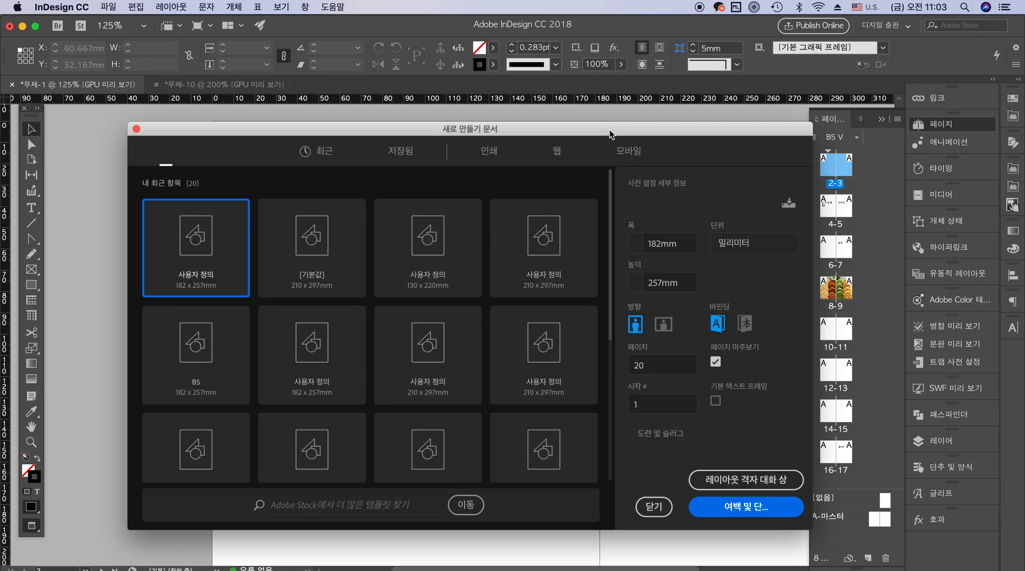
pyautogui.moveTo(610, 130); pyautogui.dragTo(577, 113)
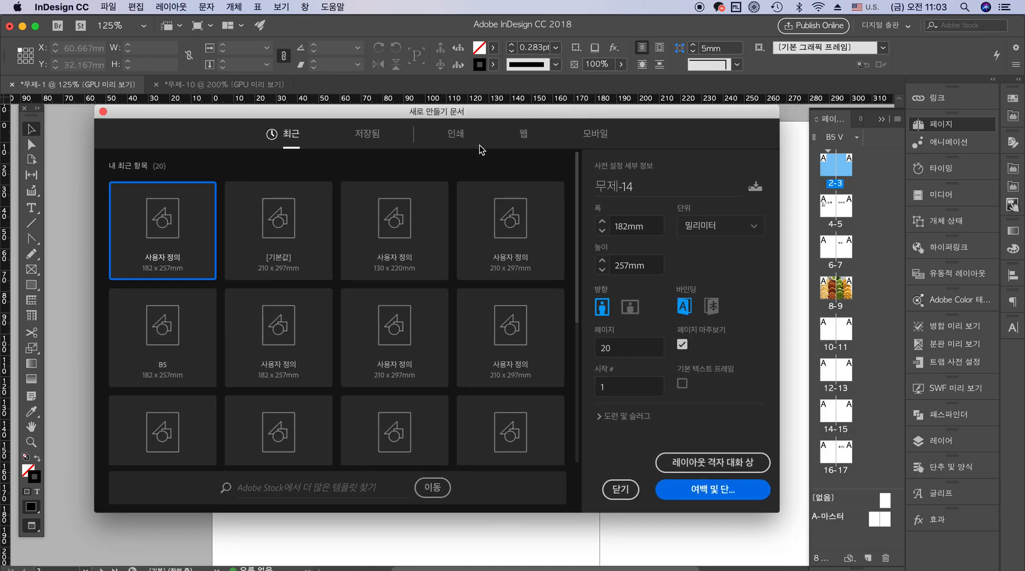
pyautogui.click(457, 134)
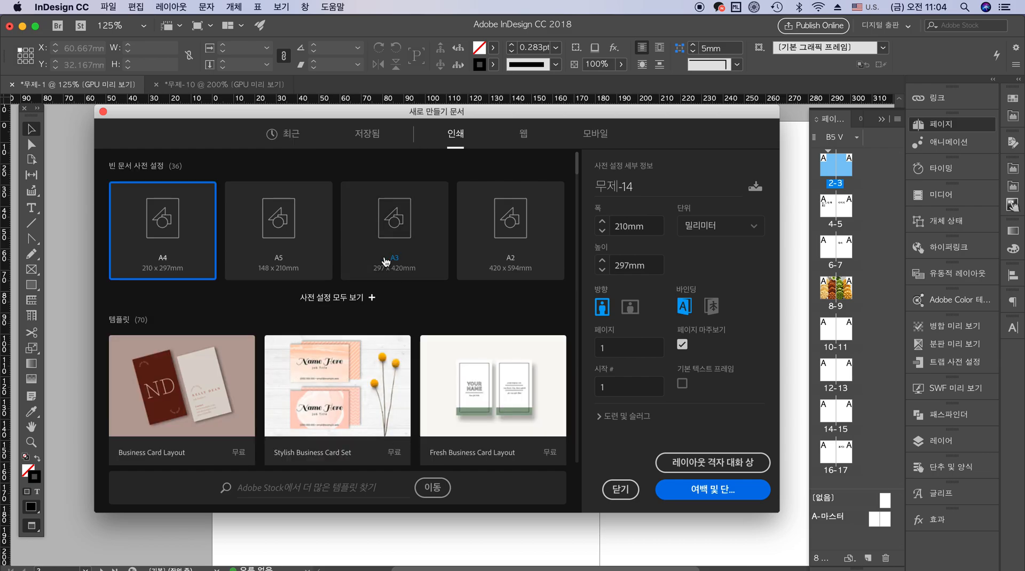
pyautogui.click(364, 300)
pyautogui.click(501, 346)
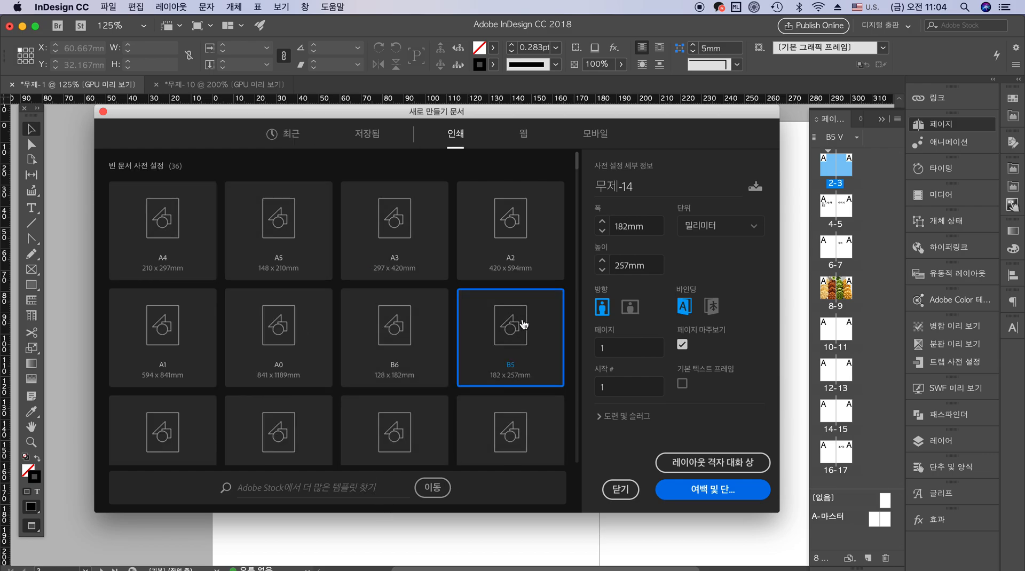
# Set the new document to portrait orientation with 20 pages
pyautogui.doubleClick(650, 225)
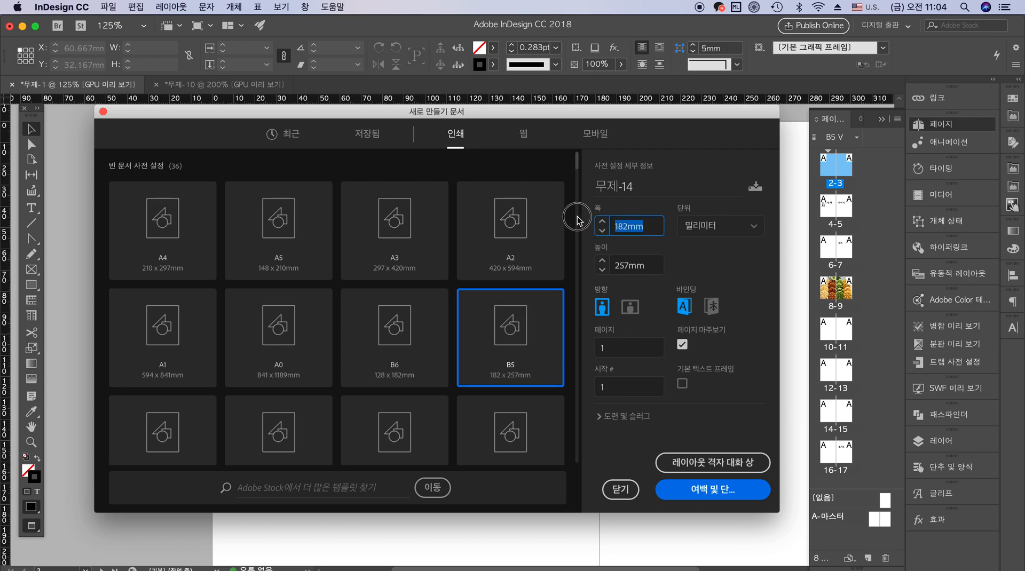
pyautogui.press('Tab')
pyautogui.click(633, 315)
pyautogui.click(601, 306)
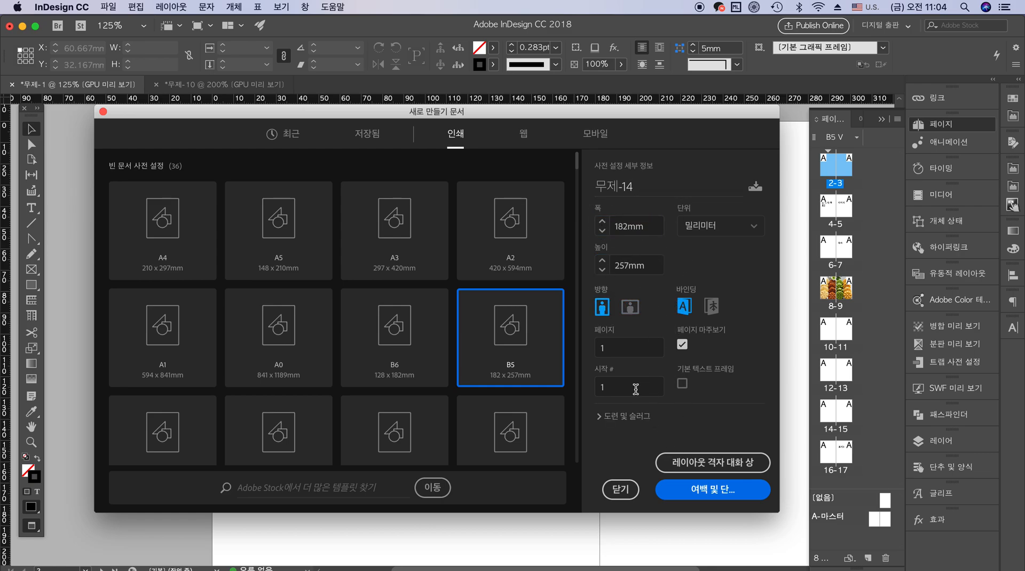
pyautogui.click(622, 348)
pyautogui.write('16')
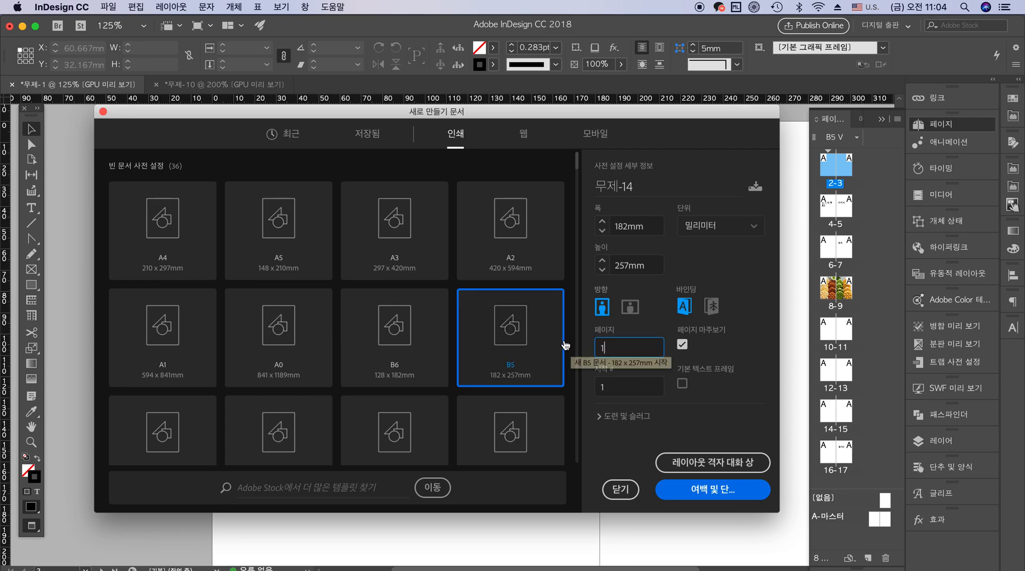
pyautogui.press('BackSpace')
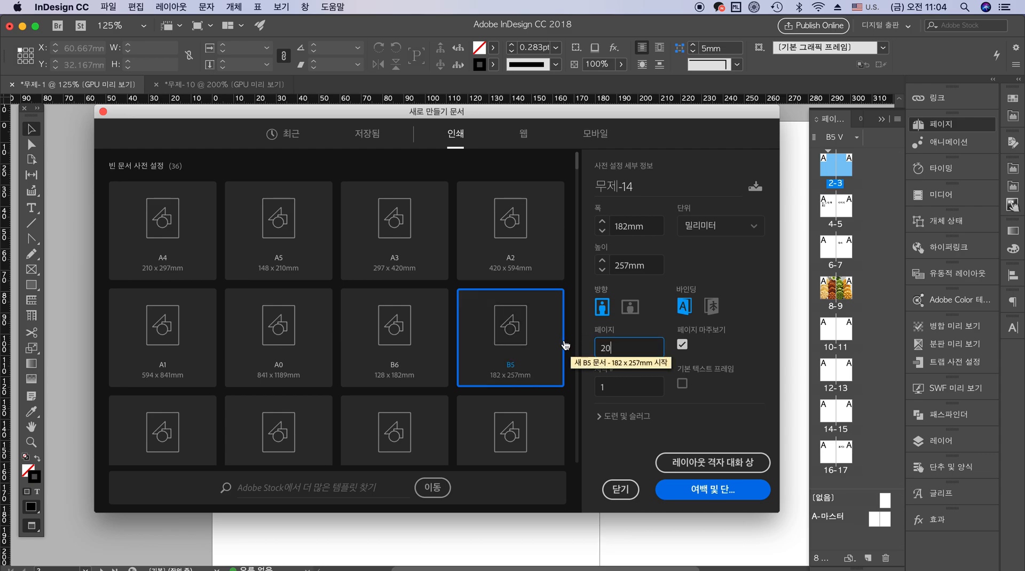
pyautogui.click(612, 385)
pyautogui.moveTo(618, 348); pyautogui.dragTo(575, 337)
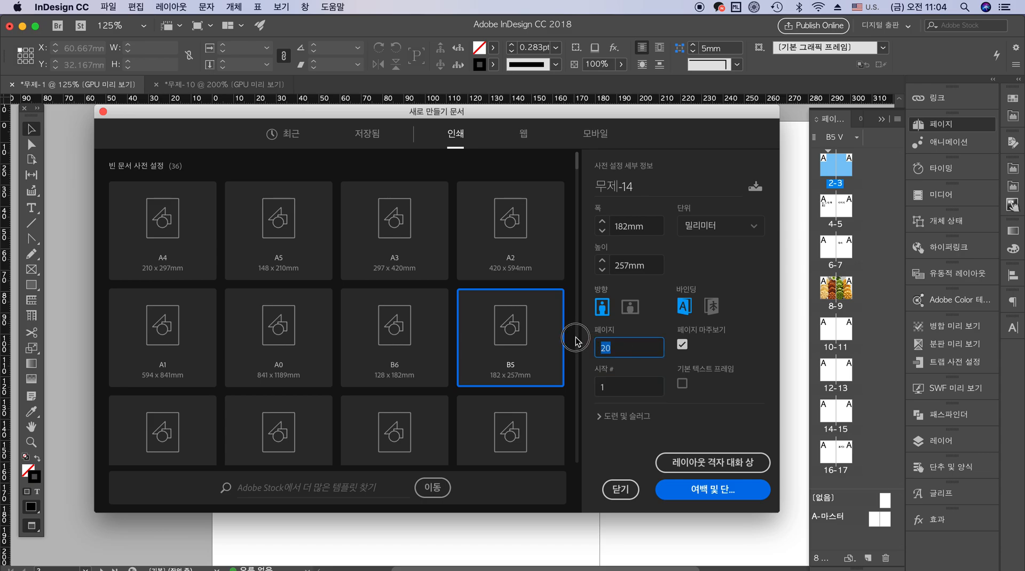
pyautogui.click(611, 385)
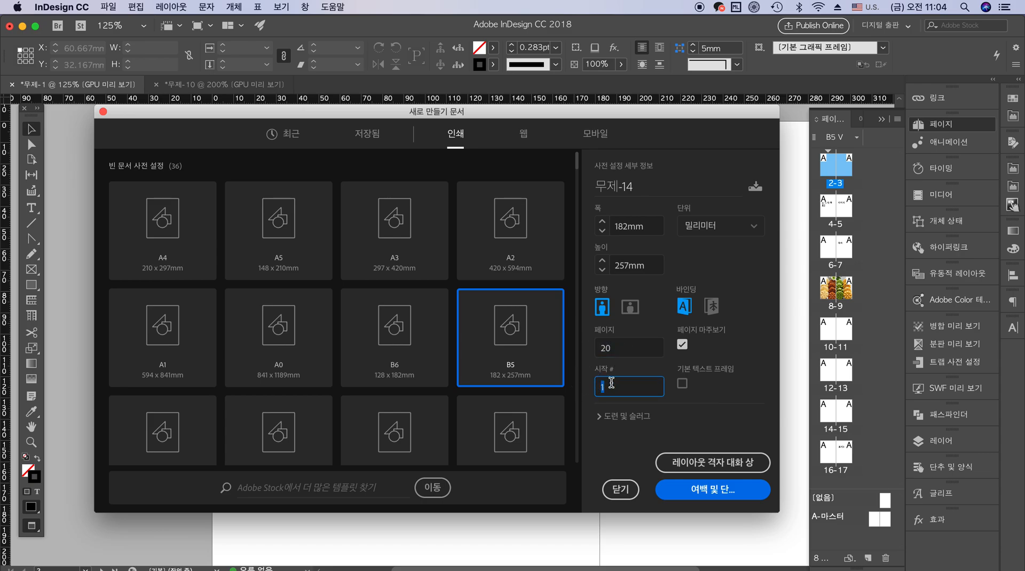
# Check the bleed values, continue to the margins and columns settings, and link the four margins
pyautogui.click(601, 414)
pyautogui.moveTo(636, 295); pyautogui.dragTo(594, 297)
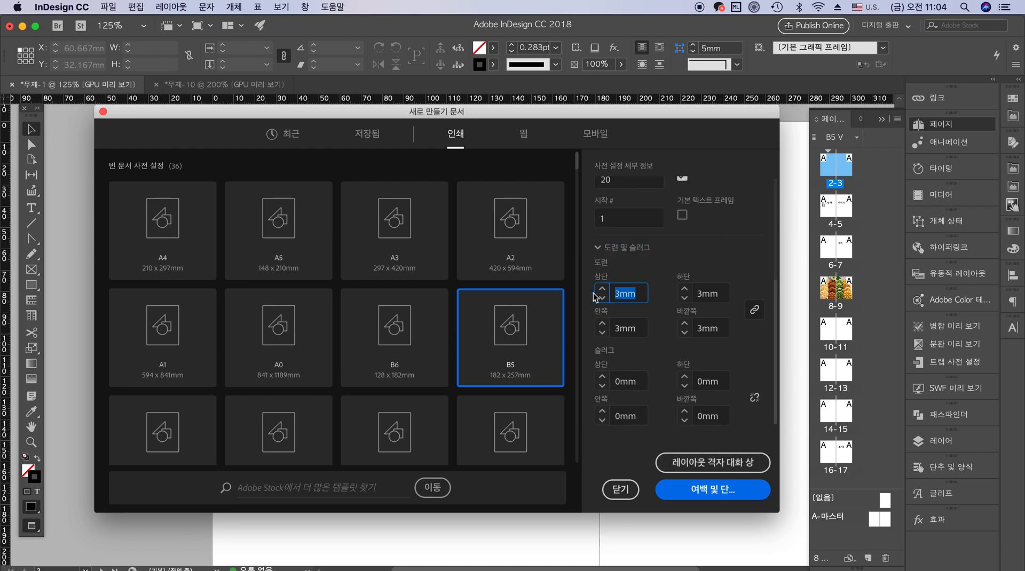
pyautogui.click(694, 490)
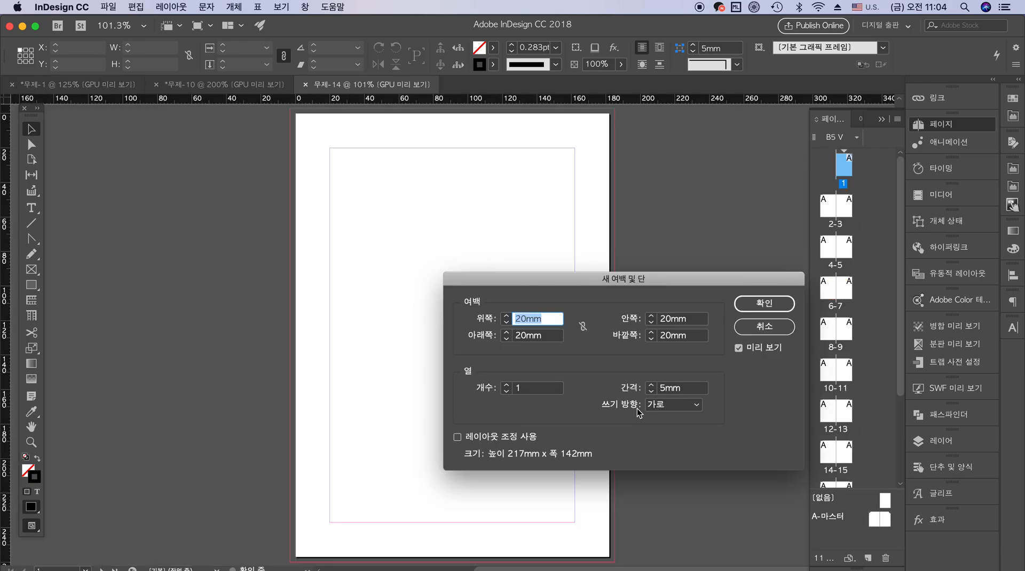
pyautogui.moveTo(696, 279); pyautogui.dragTo(480, 163)
pyautogui.click(367, 212)
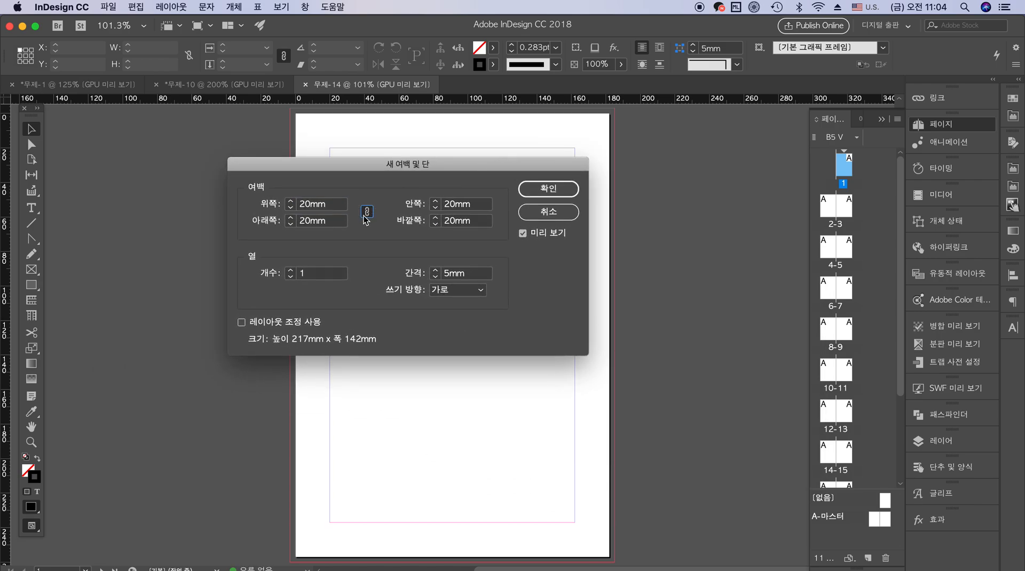
# Try uniform page margins of 10 mm and 5 mm
pyautogui.write('1')
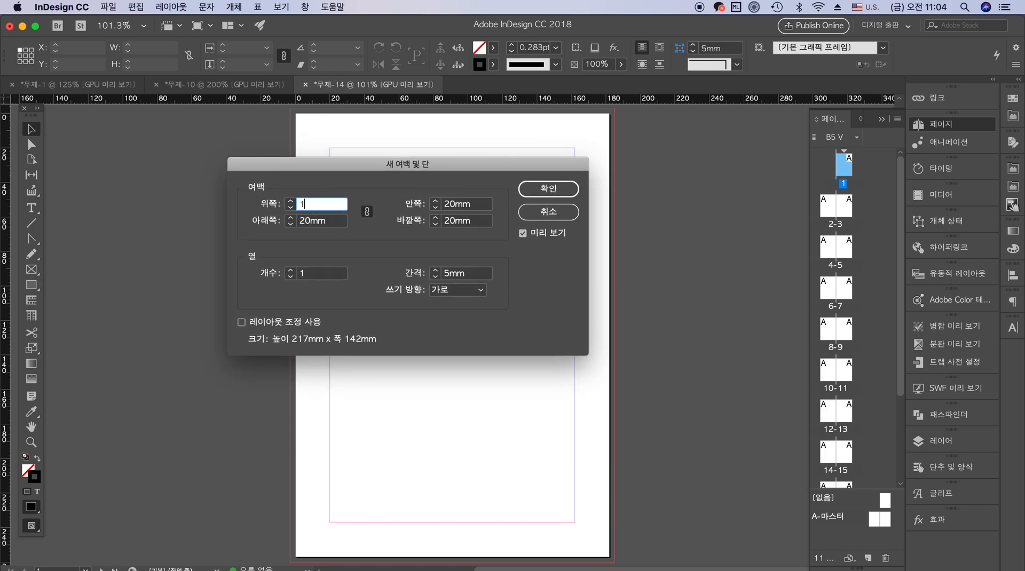
pyautogui.write('0')
pyautogui.press('Tab')
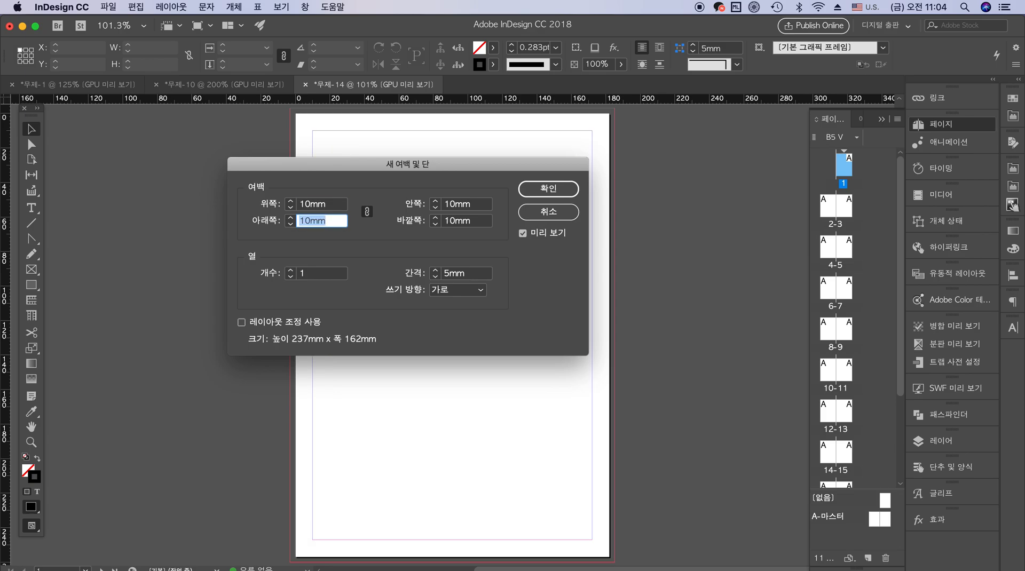
pyautogui.hotkey('shift', 'Tab')
pyautogui.write('5')
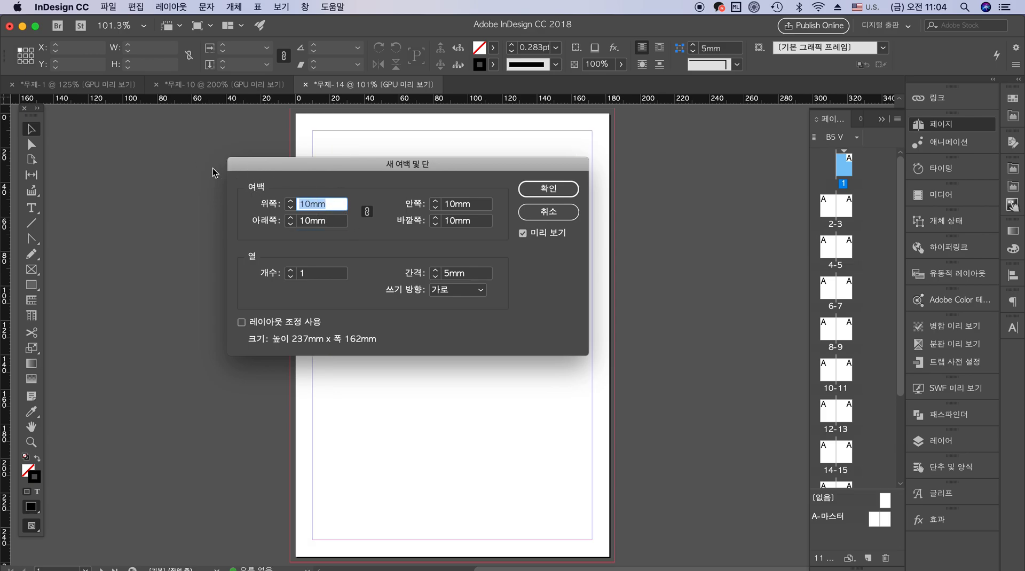
pyautogui.press('Tab')
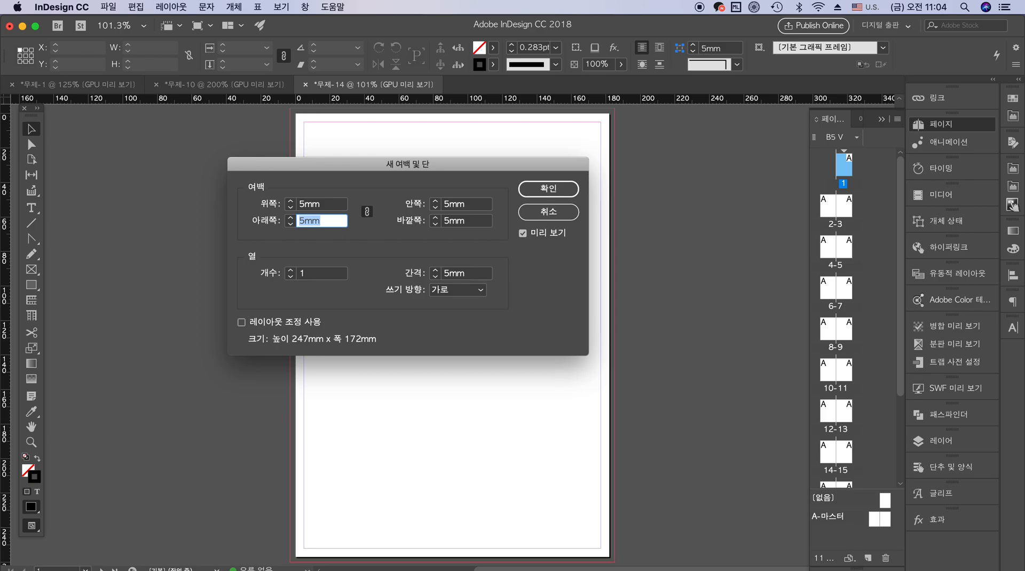
# Try uniform page margins of 10 mm and 20 mm
pyautogui.hotkey('shift', 'Tab')
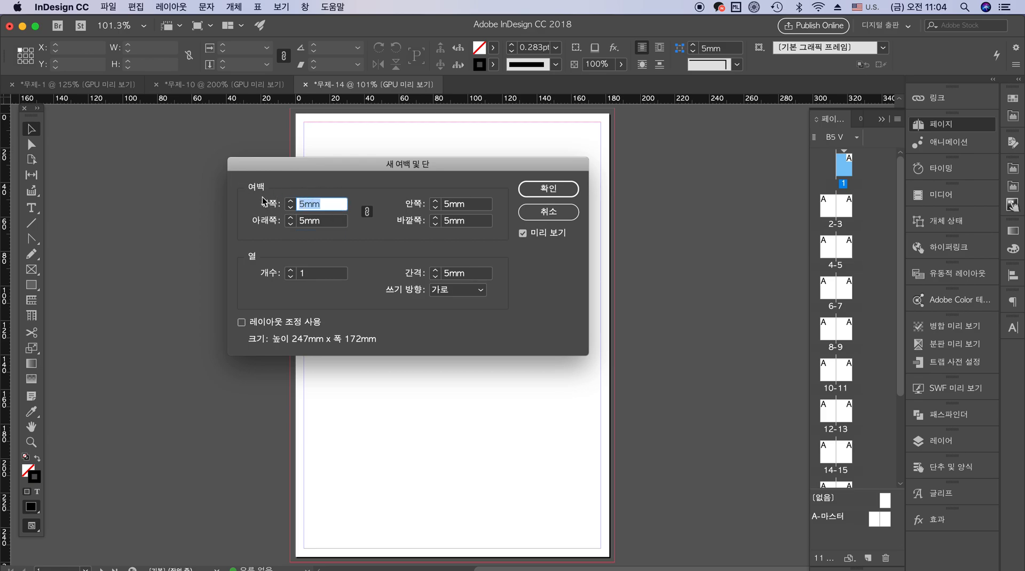
pyautogui.write('10')
pyautogui.press('Tab')
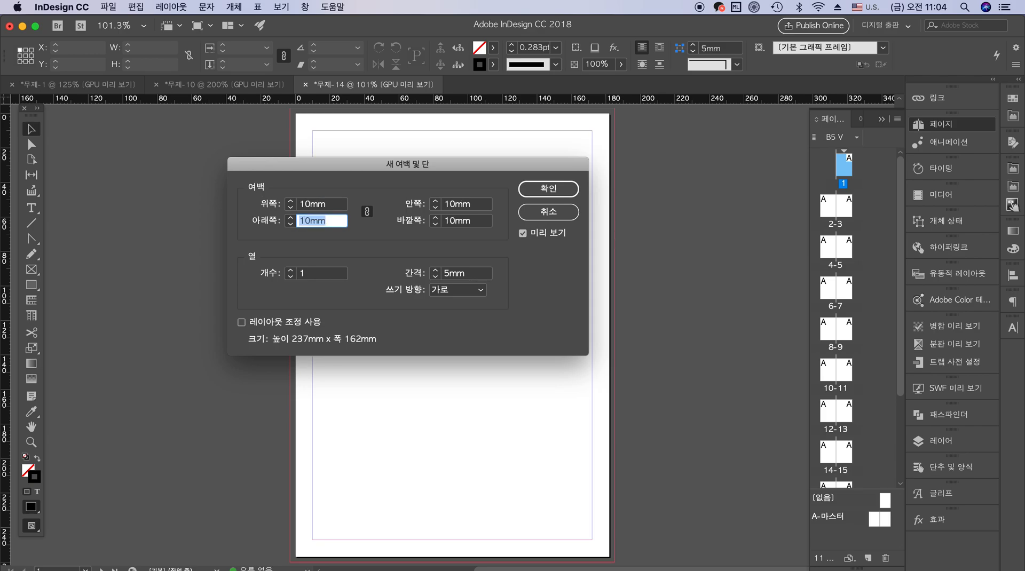
pyautogui.click(334, 208)
pyautogui.write('20')
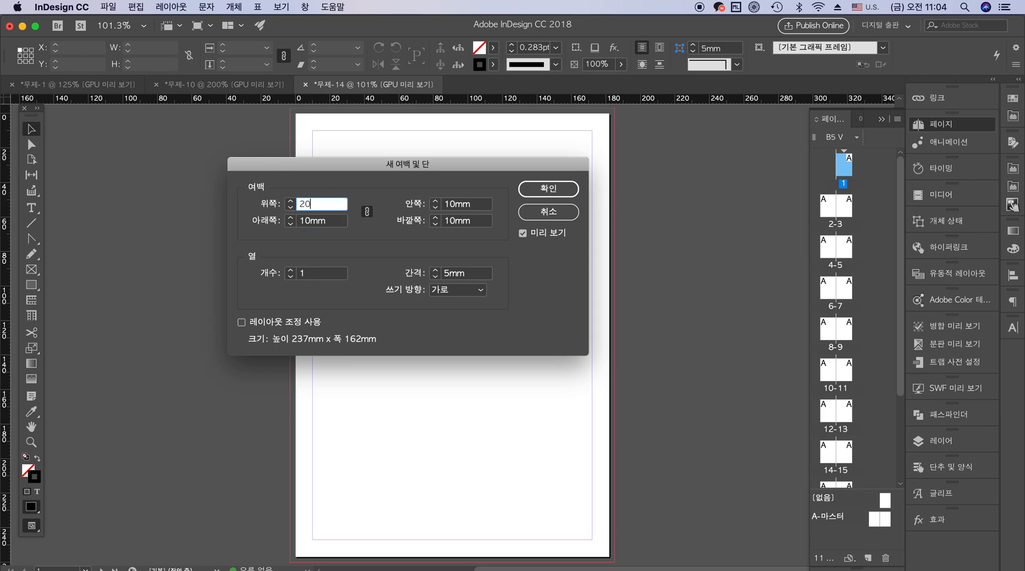
pyautogui.press('Tab')
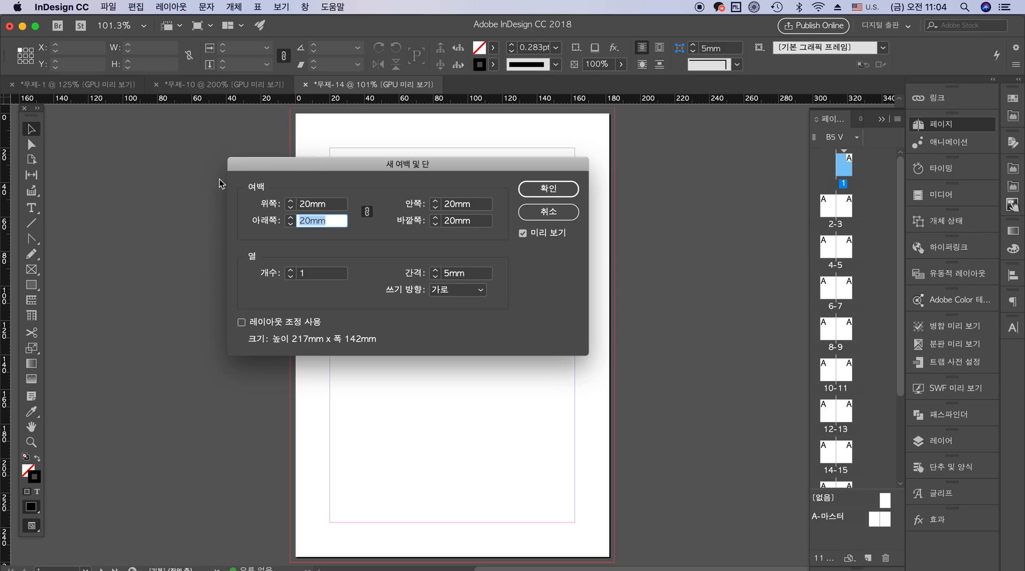
# Set all four page margins to 18 mm and unlink them
pyautogui.click(334, 206)
pyautogui.write('18')
pyautogui.press('Tab')
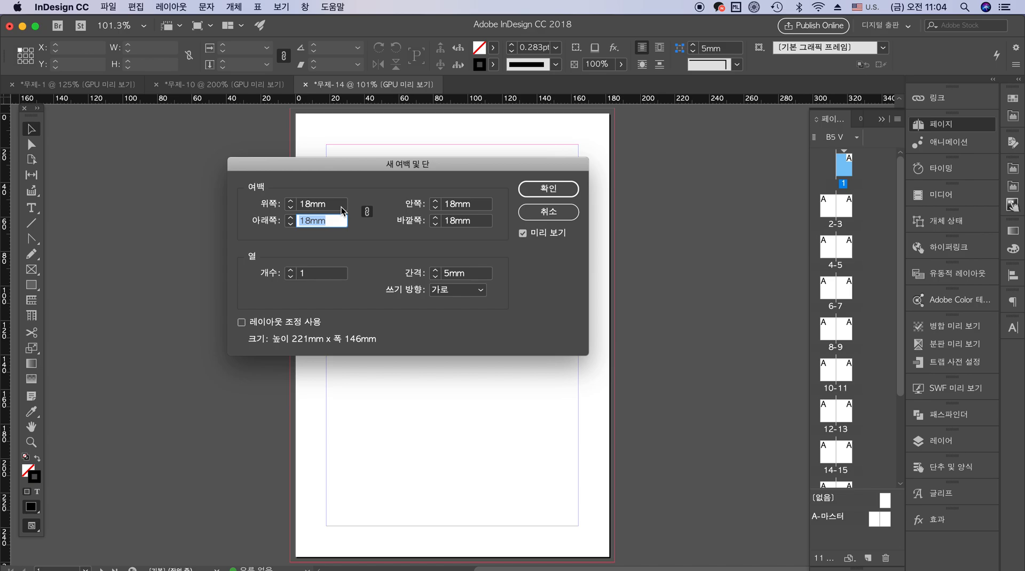
pyautogui.click(367, 212)
pyautogui.click(477, 208)
pyautogui.moveTo(446, 165); pyautogui.dragTo(849, 190)
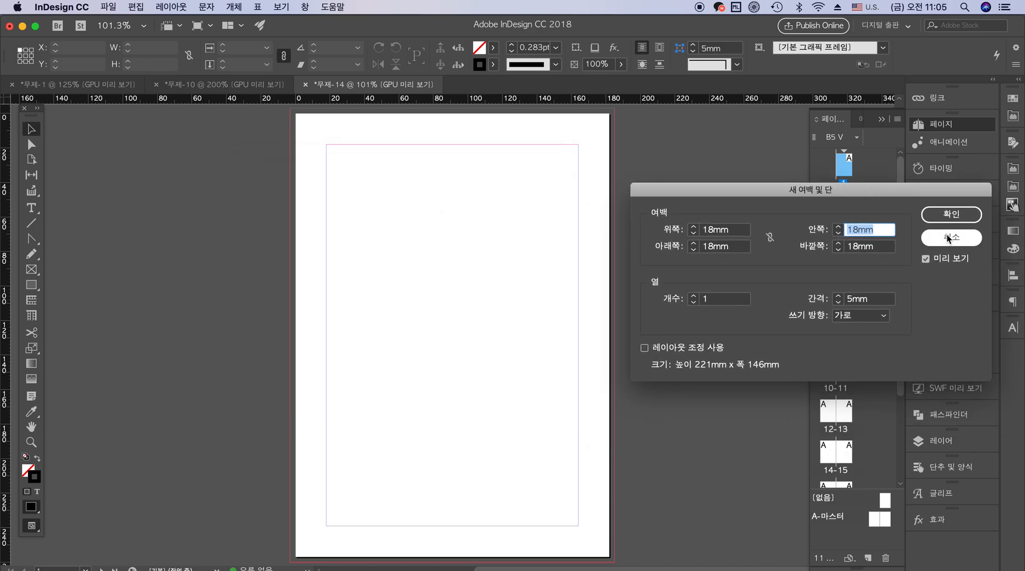
# Try an inside margin of 30 mm with an outside margin of 15 mm
pyautogui.write('30')
pyautogui.press('Tab')
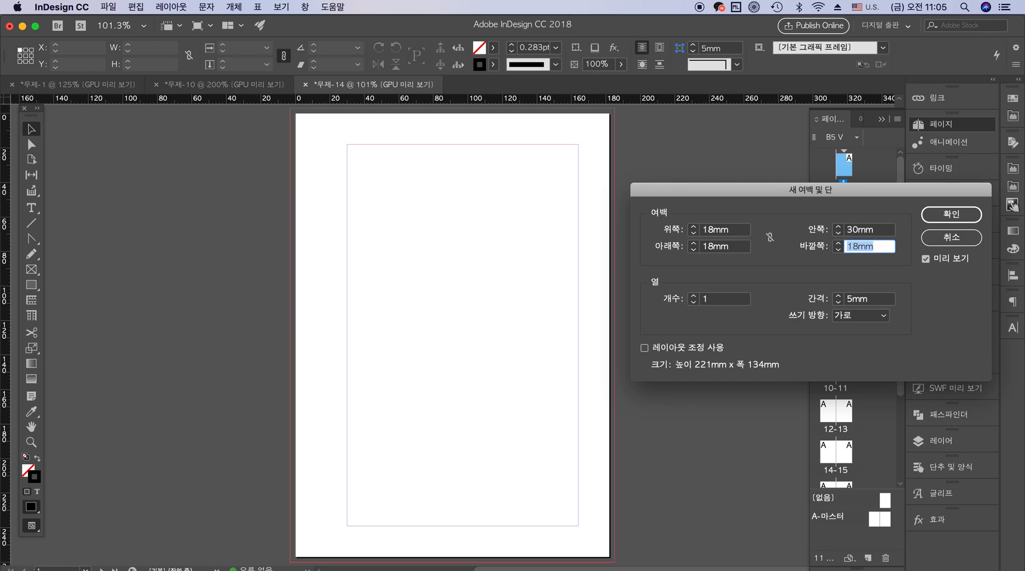
pyautogui.write('15')
pyautogui.press('Tab')
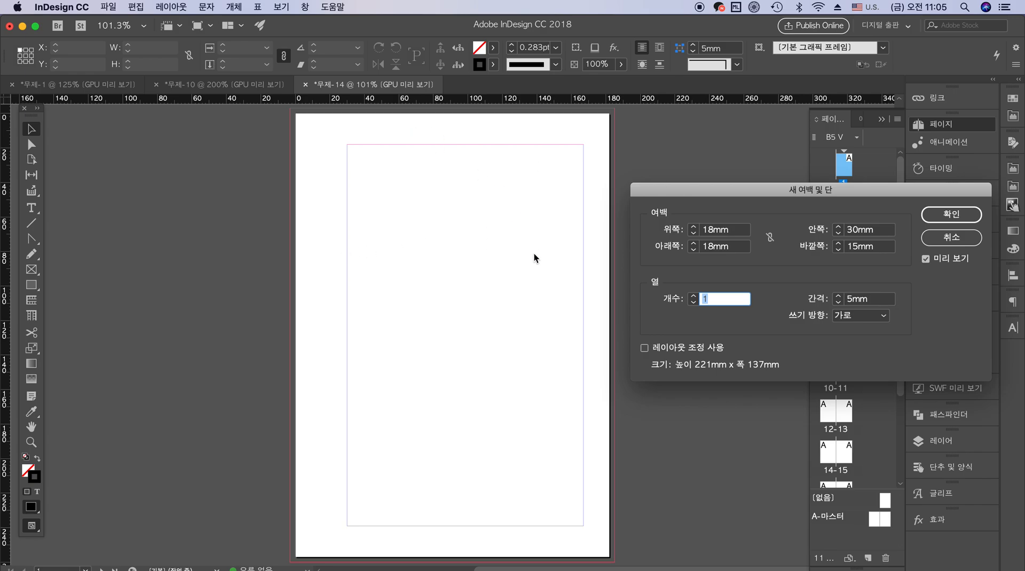
# Set the outside margin to 20 mm and the inside margin to 23 mm
pyautogui.doubleClick(886, 230)
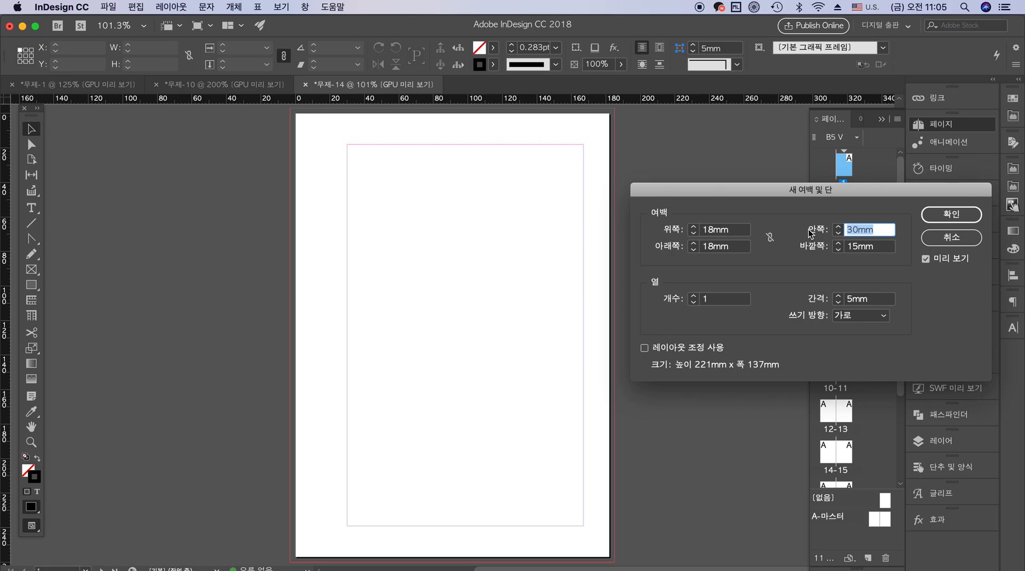
pyautogui.press('Tab')
pyautogui.write('20')
pyautogui.press('Tab')
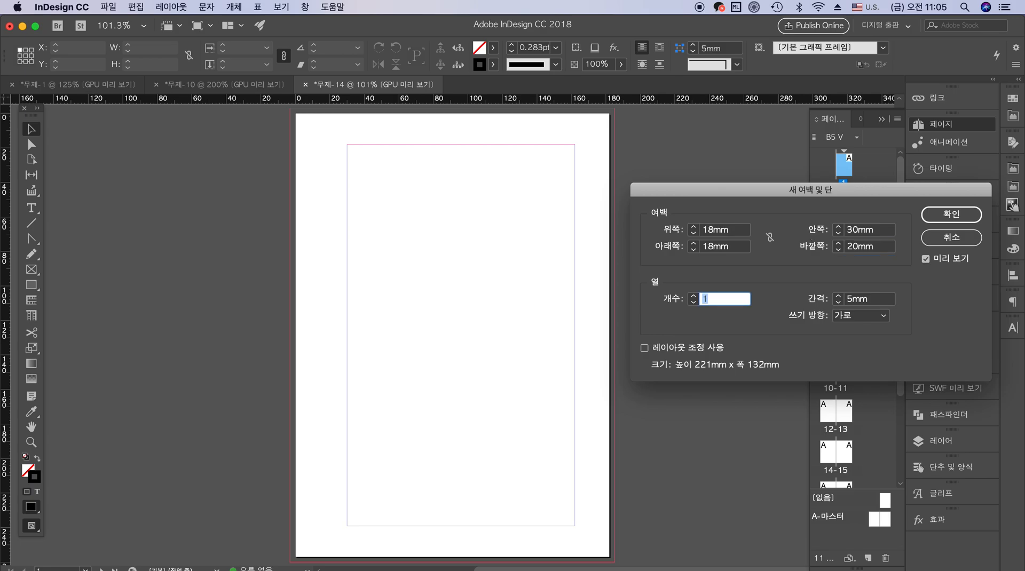
pyautogui.click(887, 230)
pyautogui.write('23')
pyautogui.press('Tab')
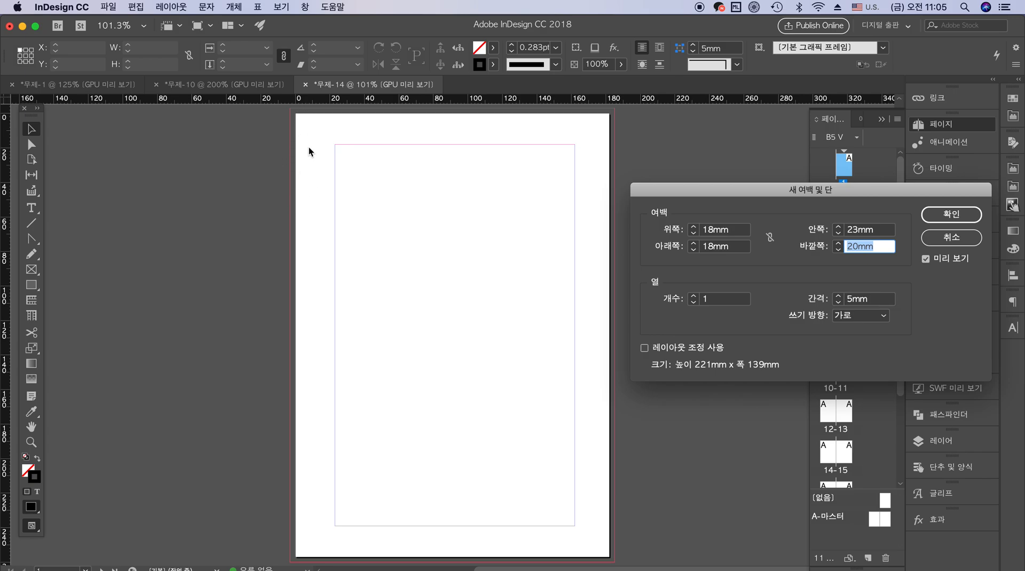
# Set the top margin to 30 mm
pyautogui.click(885, 233)
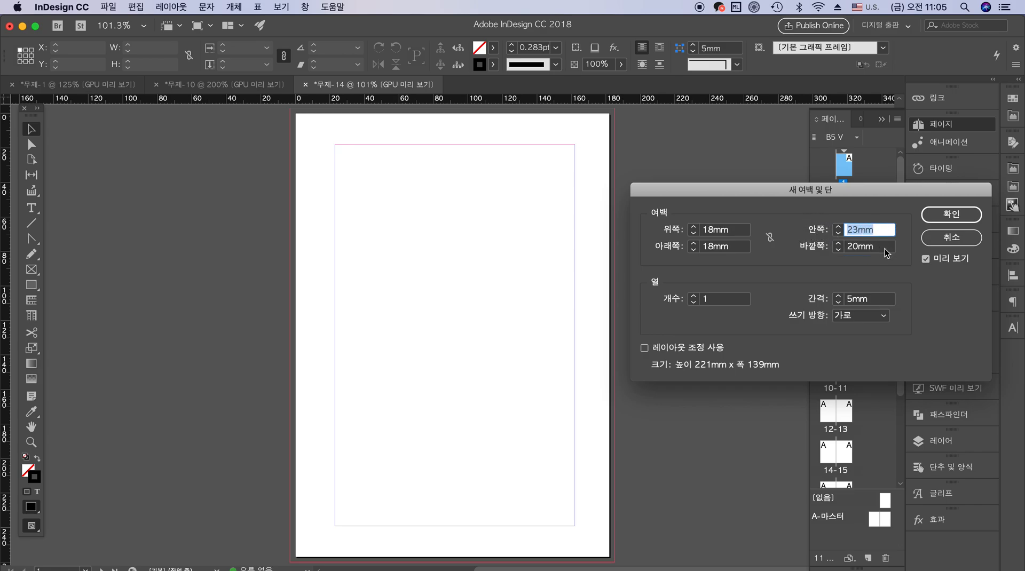
pyautogui.click(747, 233)
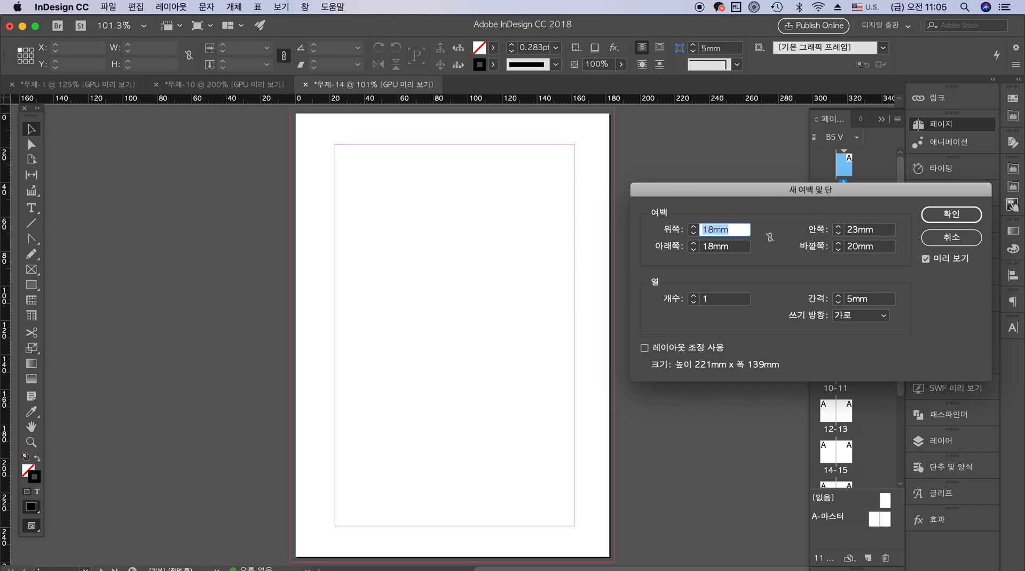
pyautogui.moveTo(1013, 242)
pyautogui.write('30')
pyautogui.press('Tab')
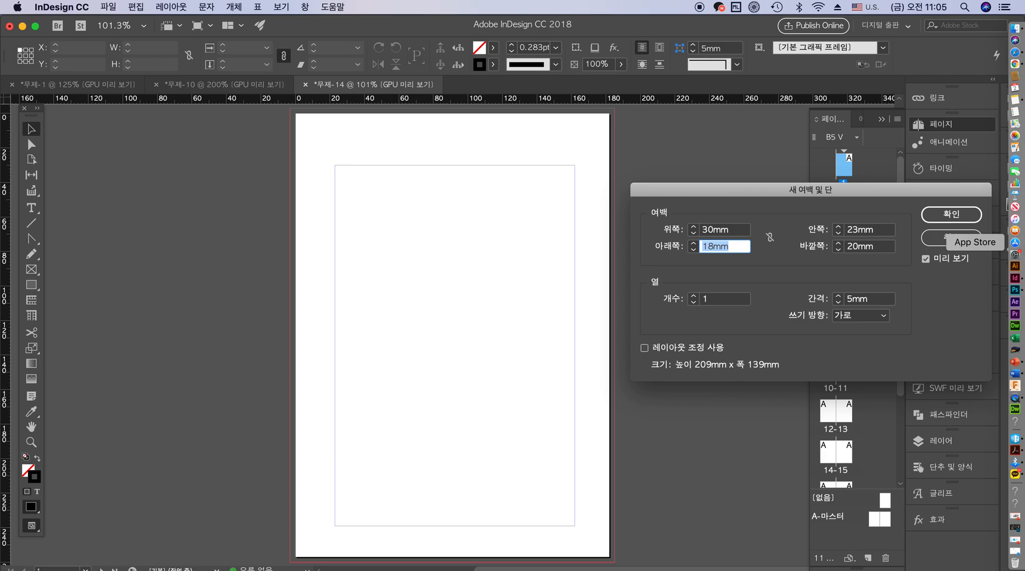
# Set the bottom margin to 20 mm and create the document with these margins
pyautogui.write('20')
pyautogui.press('Tab')
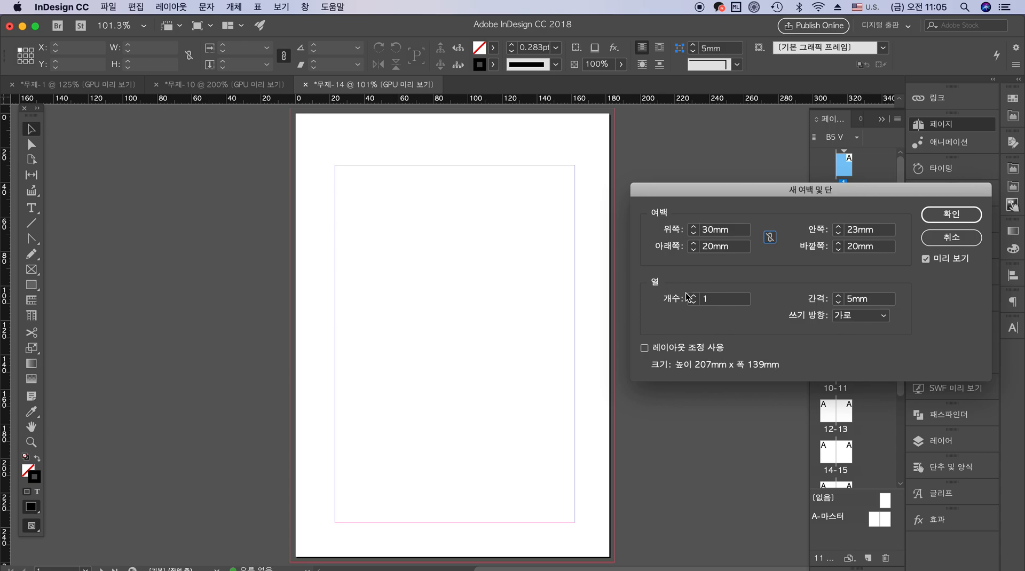
pyautogui.click(959, 217)
pyautogui.moveTo(899, 219); pyautogui.dragTo(904, 141)
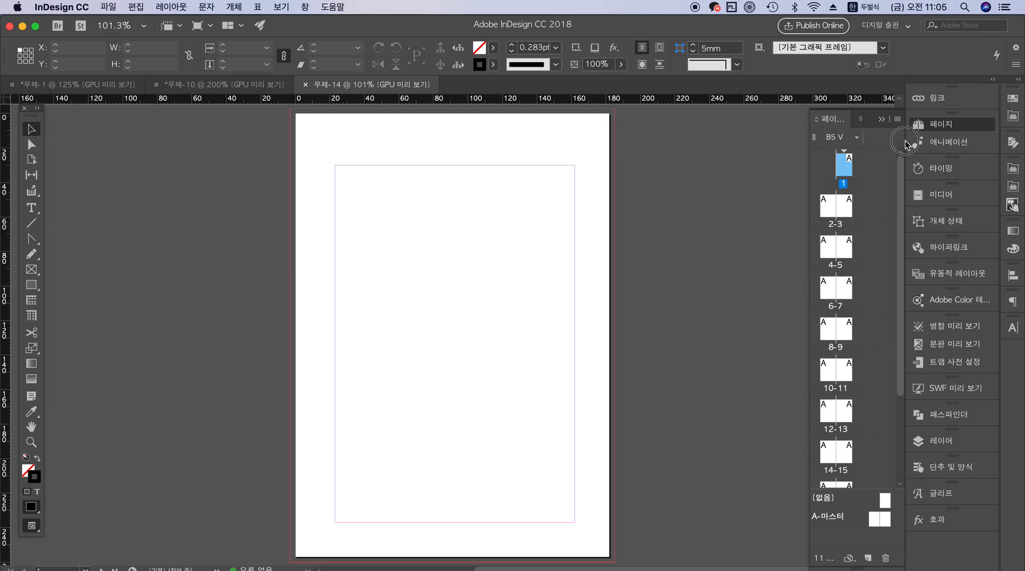
pyautogui.scroll(-5, 900, 268)
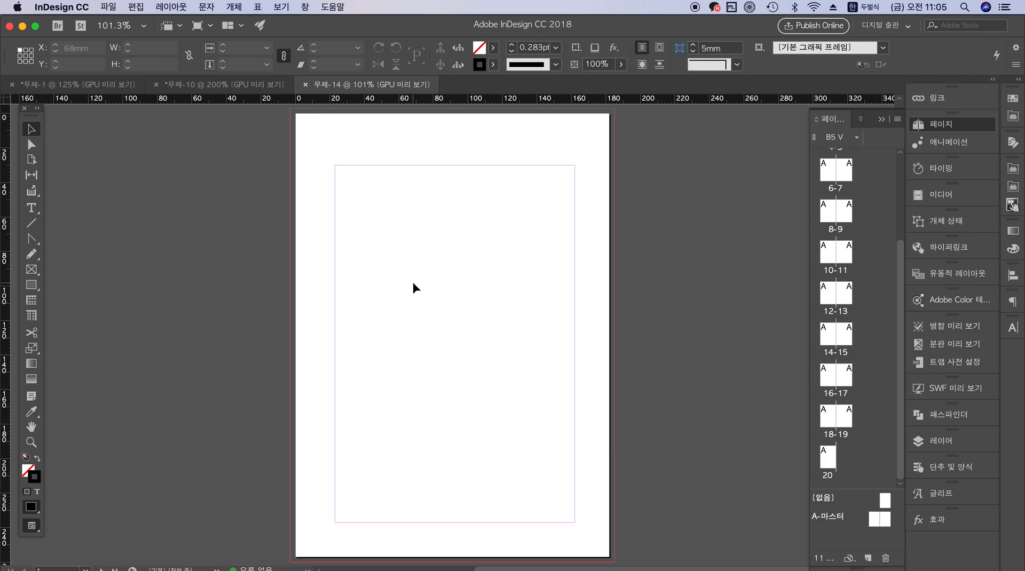
# Add a text frame about 124 × 110 mm on page 1 reading "표지" and enlarge its text to 52 pt
pyautogui.click(32, 211)
pyautogui.moveTo(351, 209); pyautogui.dragTo(565, 398)
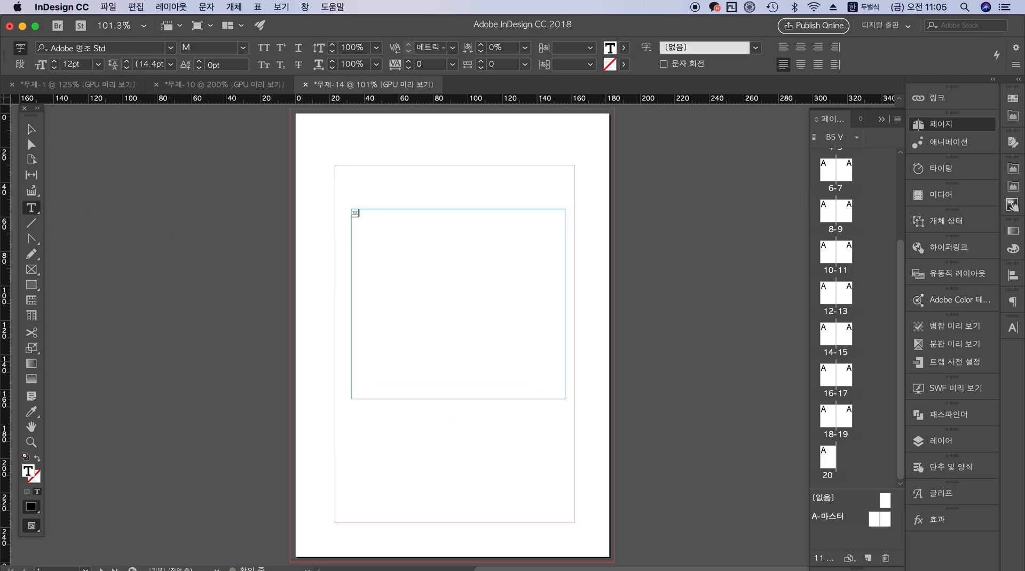
pyautogui.moveTo(368, 216); pyautogui.dragTo(279, 193)
pyautogui.press('super+shift+period')
pyautogui.press('super+shift+period')
pyautogui.press('super+shift+period')
pyautogui.press('super+shift+period')
pyautogui.press('super+shift+period')
pyautogui.press('super+shift+period')
pyautogui.press('super+shift+period')
pyautogui.press('super+shift+period')
pyautogui.press('super+shift+period')
pyautogui.press('super+shift+period')
pyautogui.press('super+shift+period')
pyautogui.press('super+shift+period')
pyautogui.press('super+shift+period')
pyautogui.press('super+shift+period')
pyautogui.press('super+shift+period')
pyautogui.press('super+shift+period')
pyautogui.press('super+shift+period')
pyautogui.press('super+shift+period')
pyautogui.press('super+shift+period')
pyautogui.press('super+shift+period')
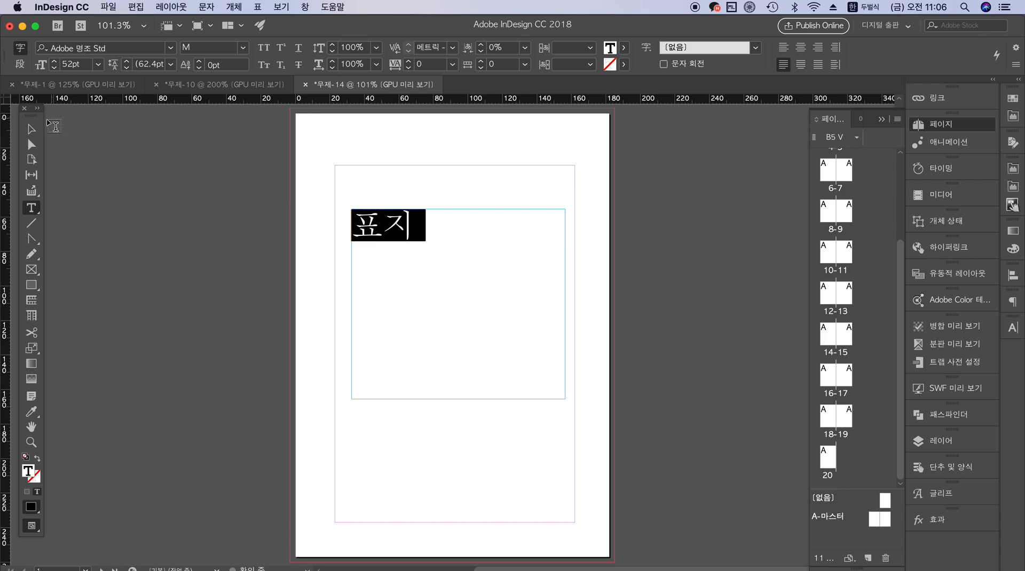
pyautogui.click(31, 129)
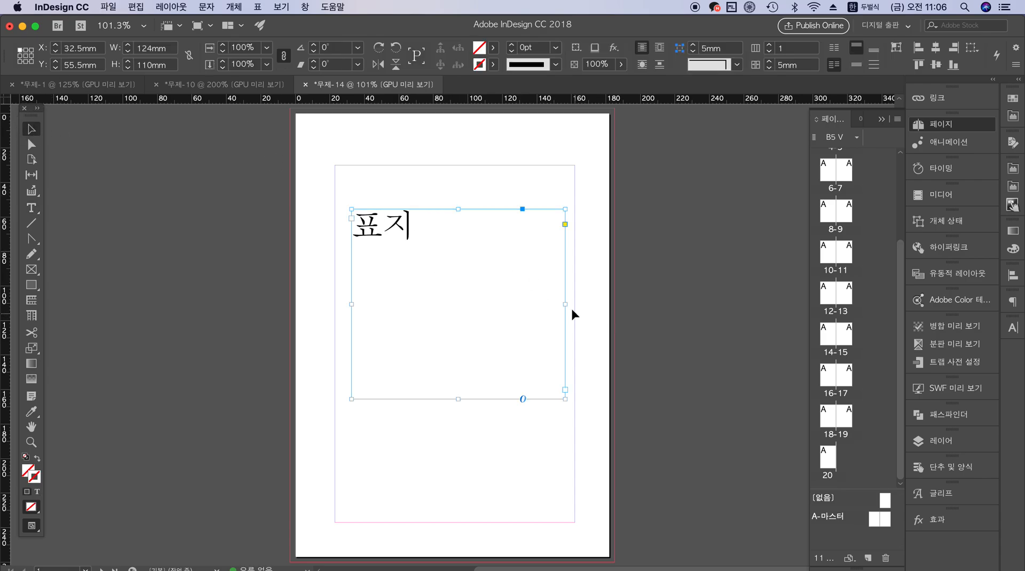
# Paste a copy of the cover text frame onto page 20 and change its text to "뒷표지"
pyautogui.doubleClick(829, 458)
pyautogui.click(436, 291)
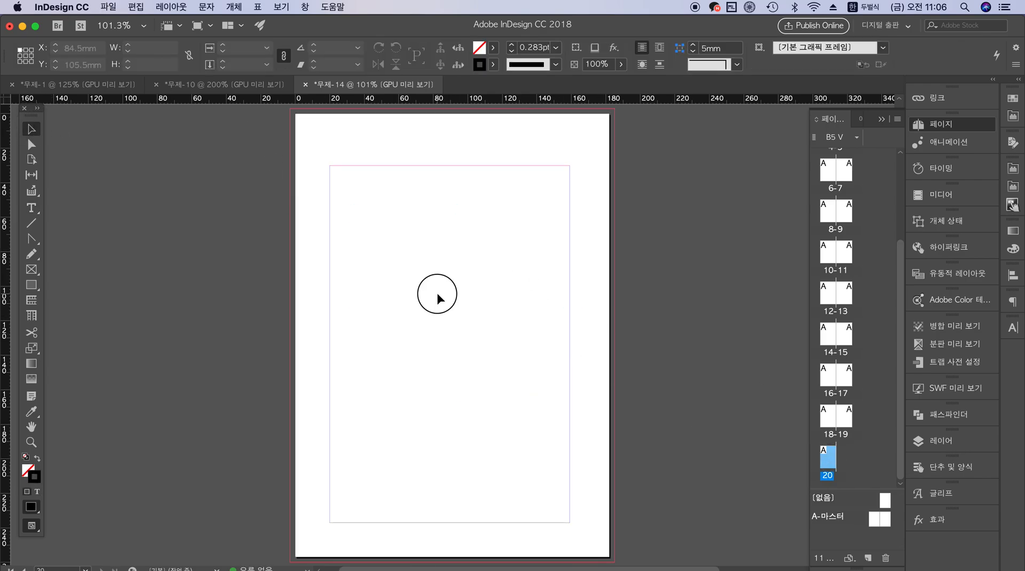
pyautogui.press('super+v')
pyautogui.doubleClick(361, 260)
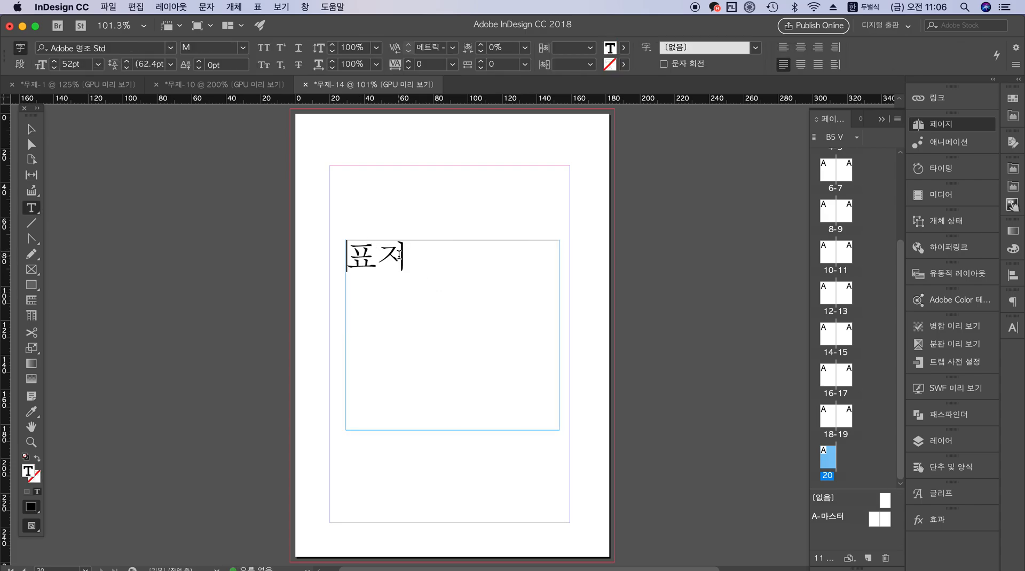
pyautogui.write('뒷')
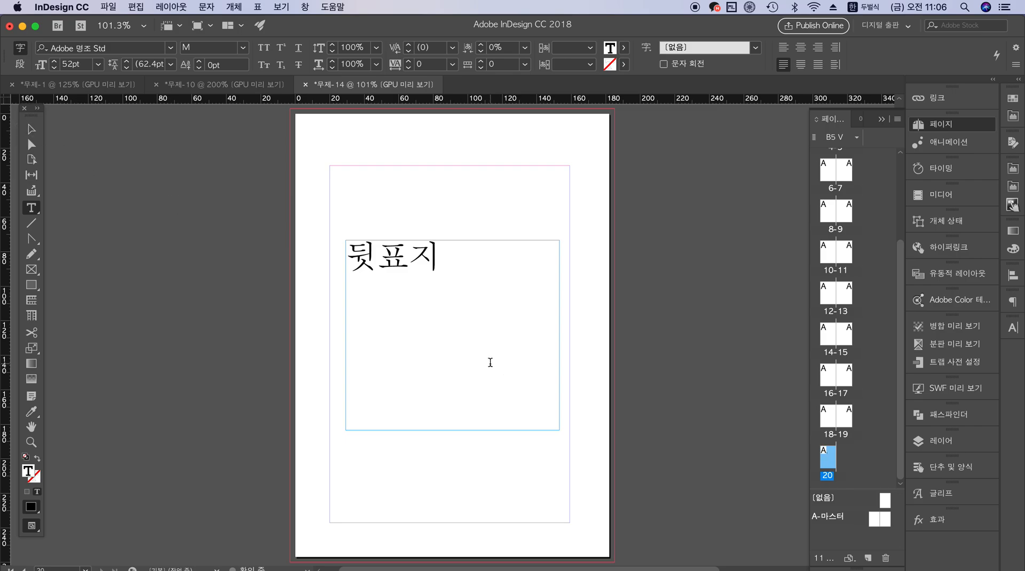
# Shrink the "뒷표지" text frame to about 110 × 63 mm and deselect it
pyautogui.press('Escape')
pyautogui.moveTo(557, 431); pyautogui.dragTo(535, 349)
pyautogui.click(563, 347)
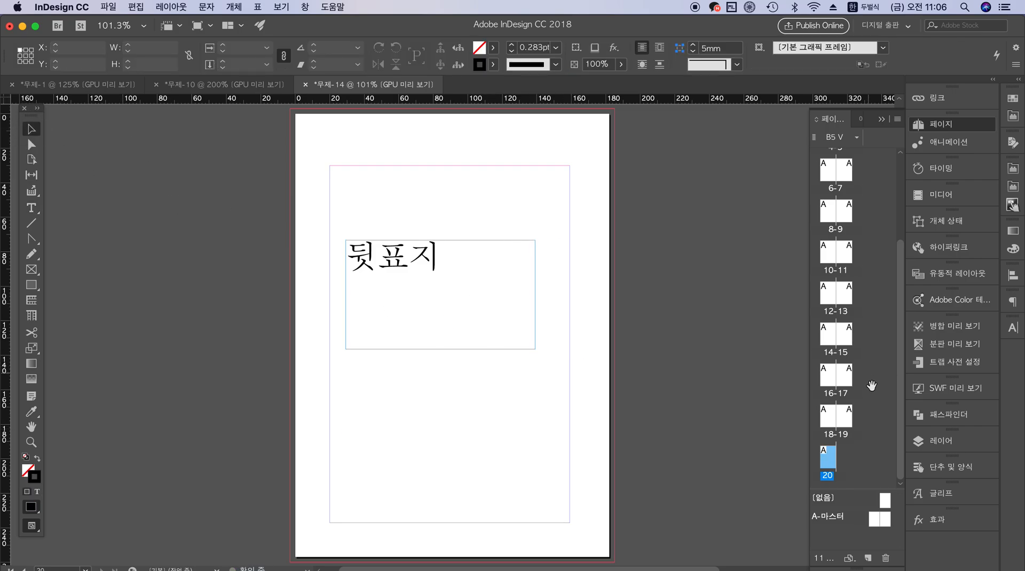
# Select page 1 and turn off the option that allows document pages to shuffle (문서 페이지 재편성 허용)
pyautogui.moveTo(901, 402); pyautogui.dragTo(900, 182)
pyautogui.click(845, 169)
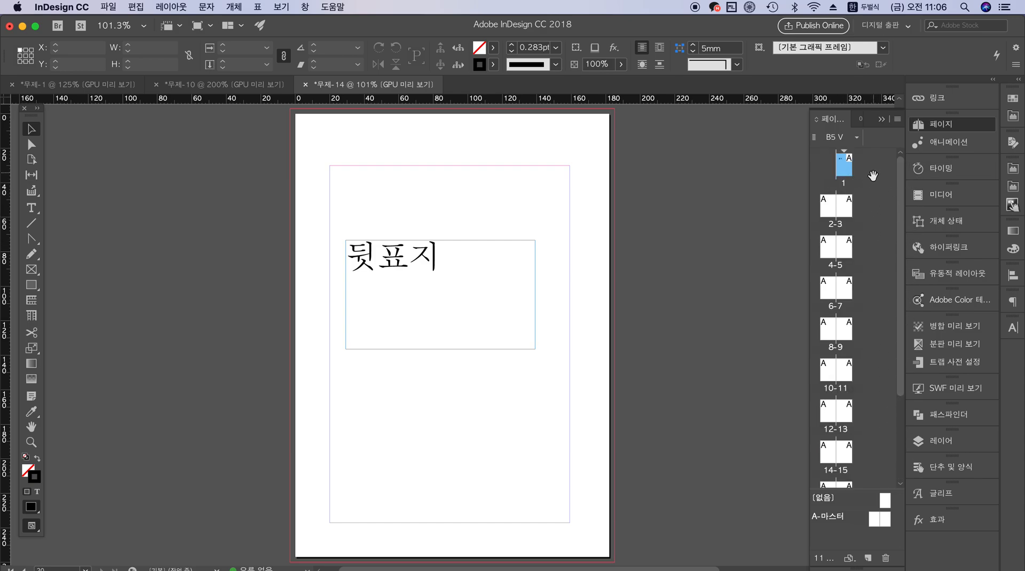
pyautogui.doubleClick(845, 170)
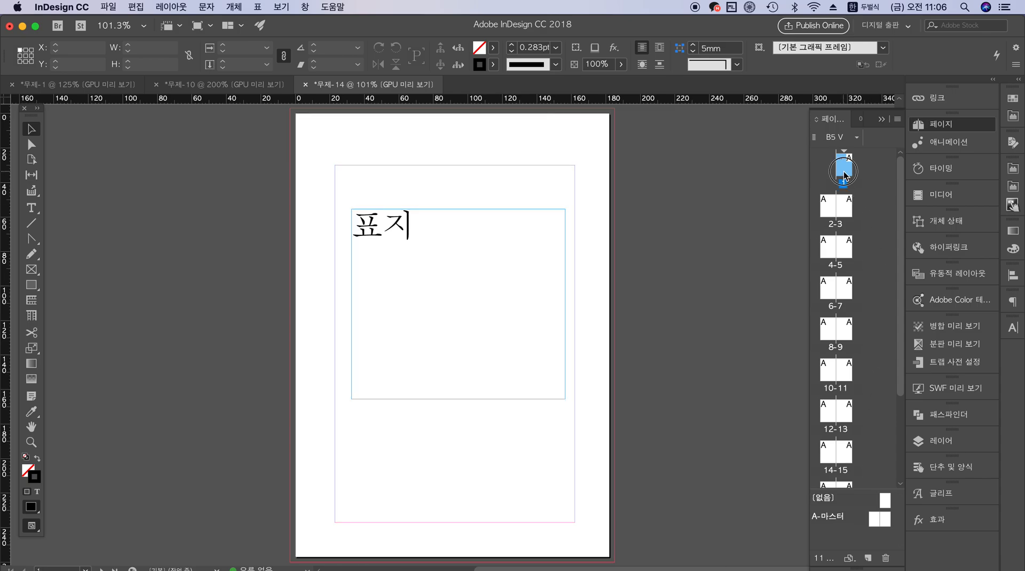
pyautogui.click(897, 119)
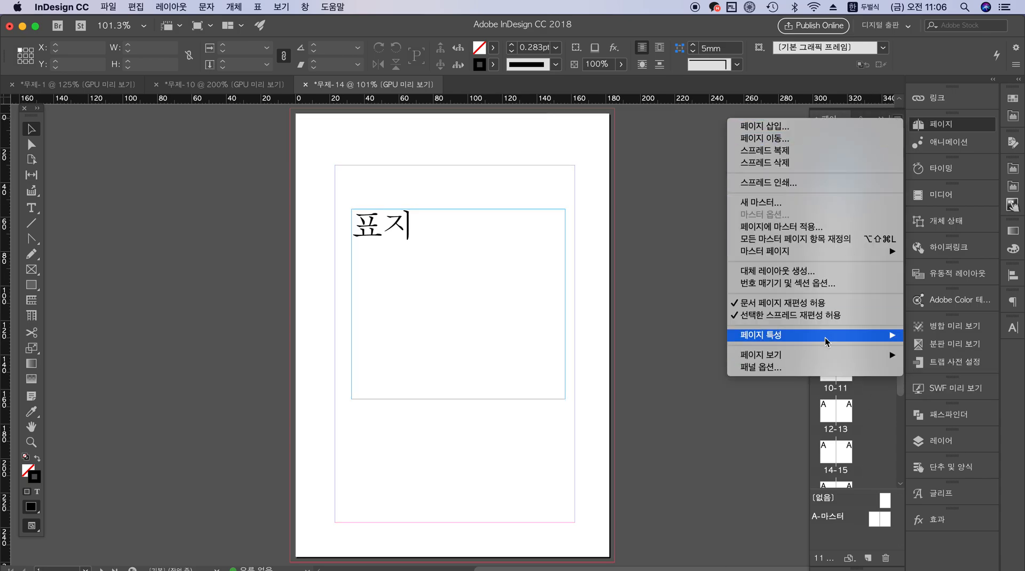
pyautogui.click(835, 308)
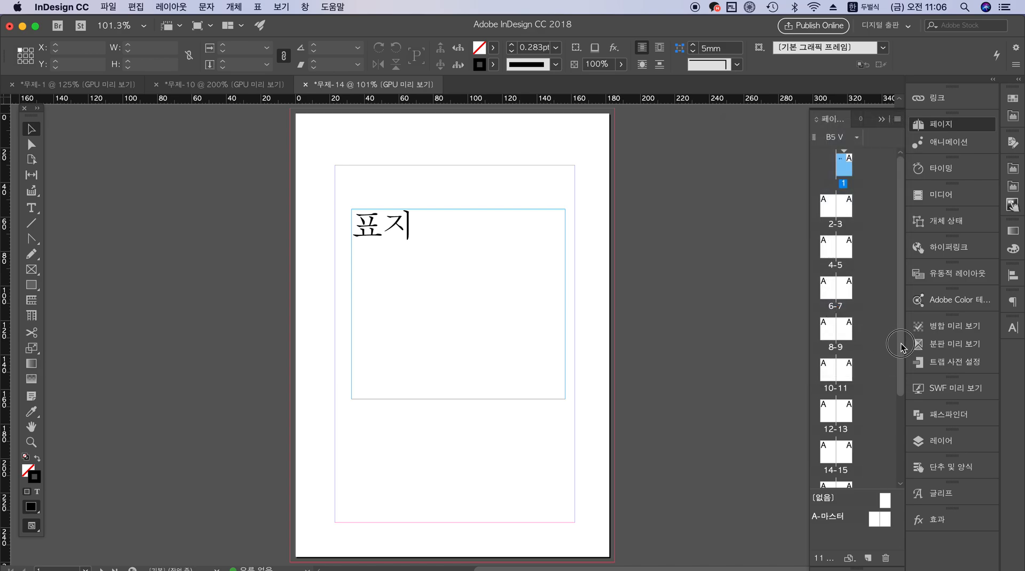
# Move page 20 to the start of the current document (문서 시작 위치)
pyautogui.moveTo(900, 347); pyautogui.dragTo(901, 475)
pyautogui.click(828, 458)
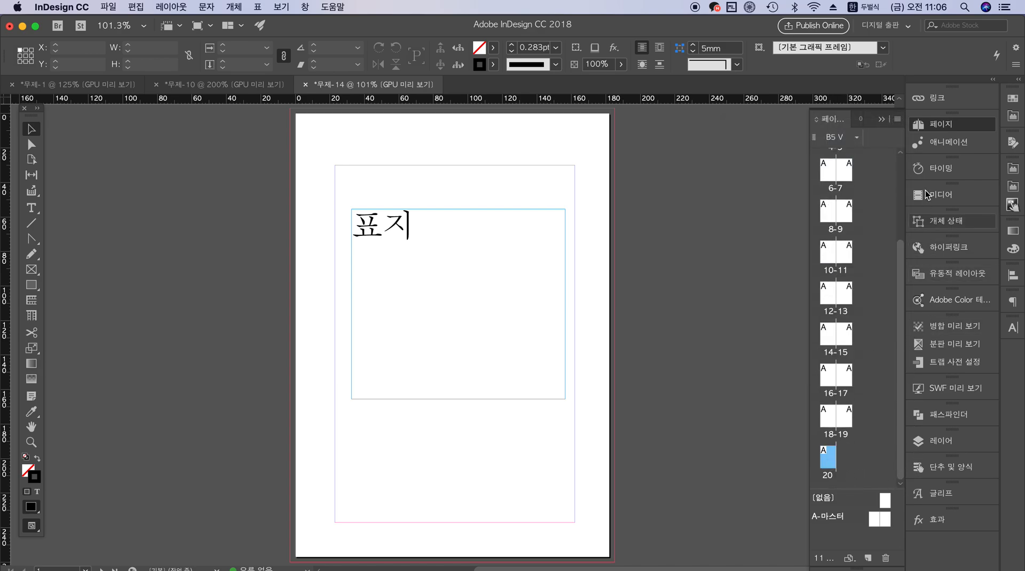
pyautogui.click(897, 119)
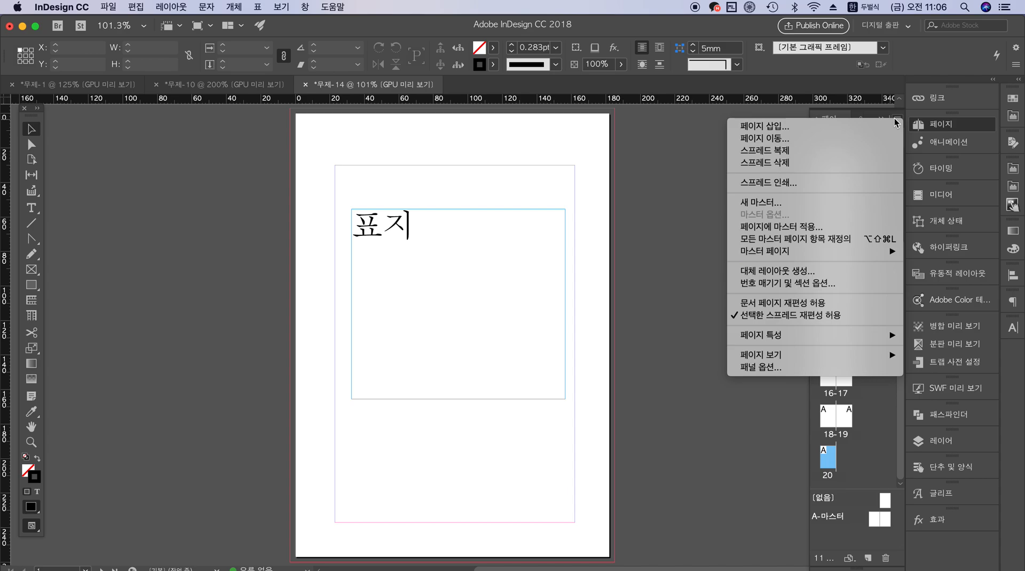
pyautogui.click(847, 139)
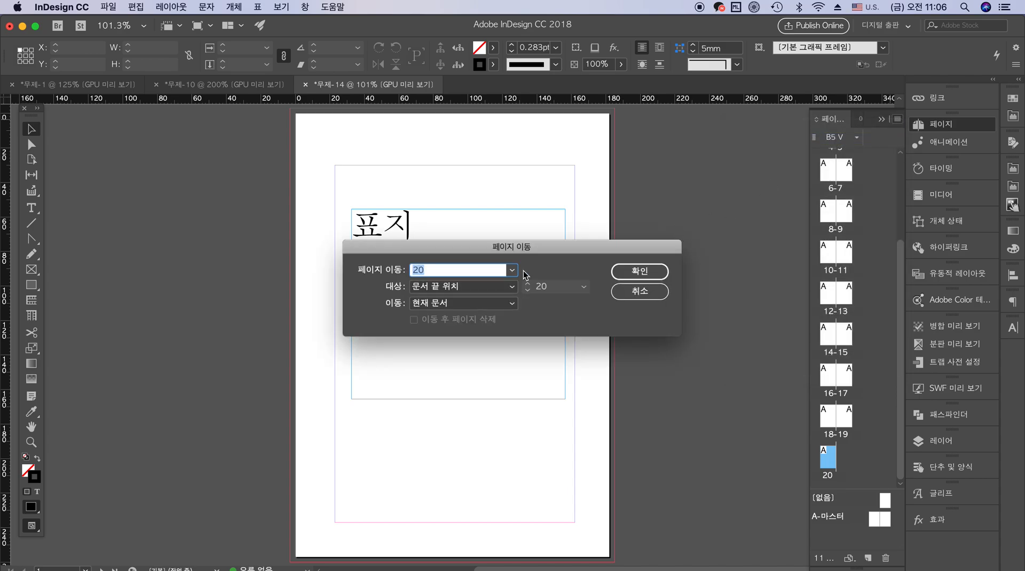
pyautogui.click(512, 287)
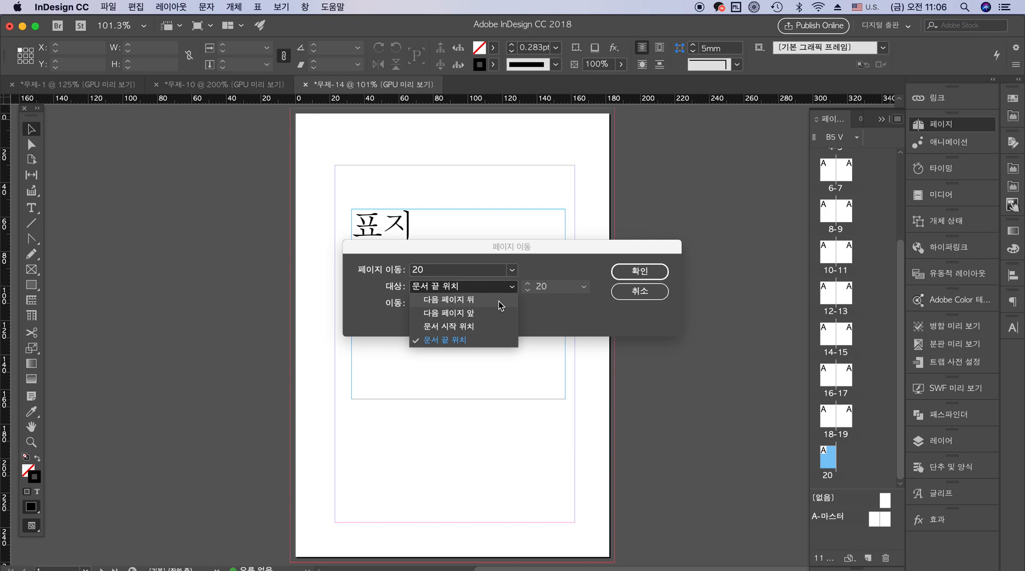
pyautogui.click(483, 327)
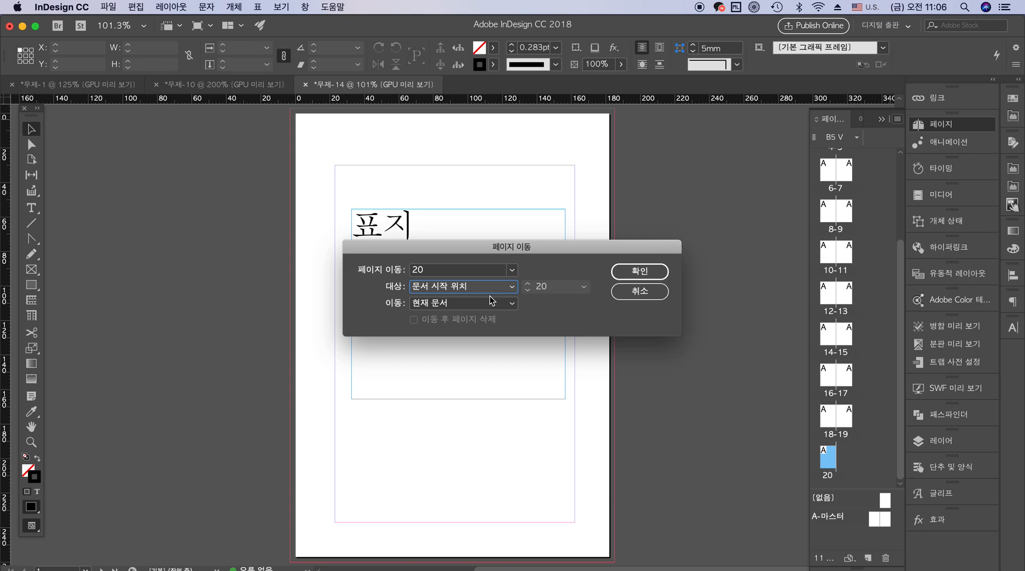
pyautogui.click(511, 272)
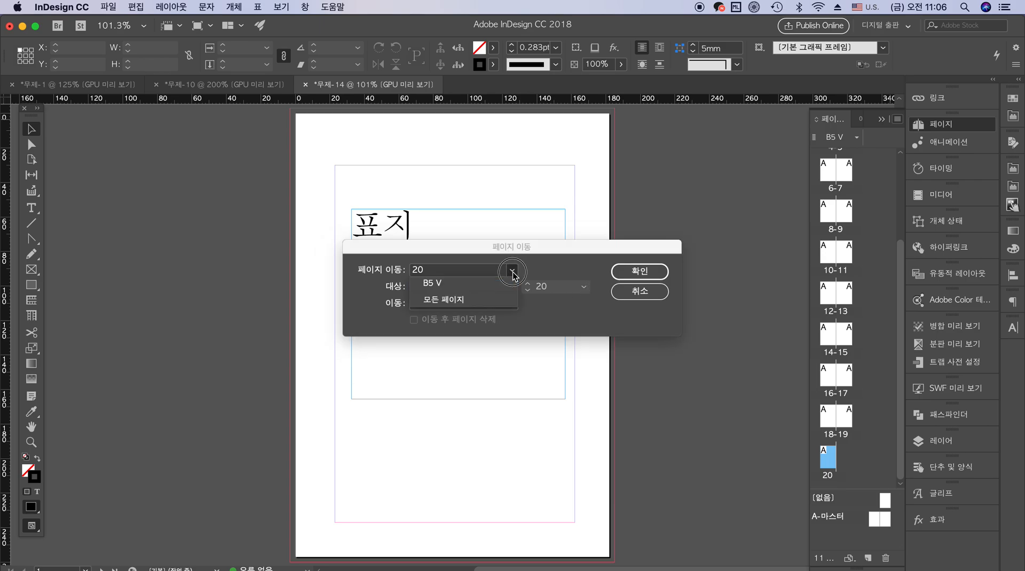
pyautogui.click(548, 260)
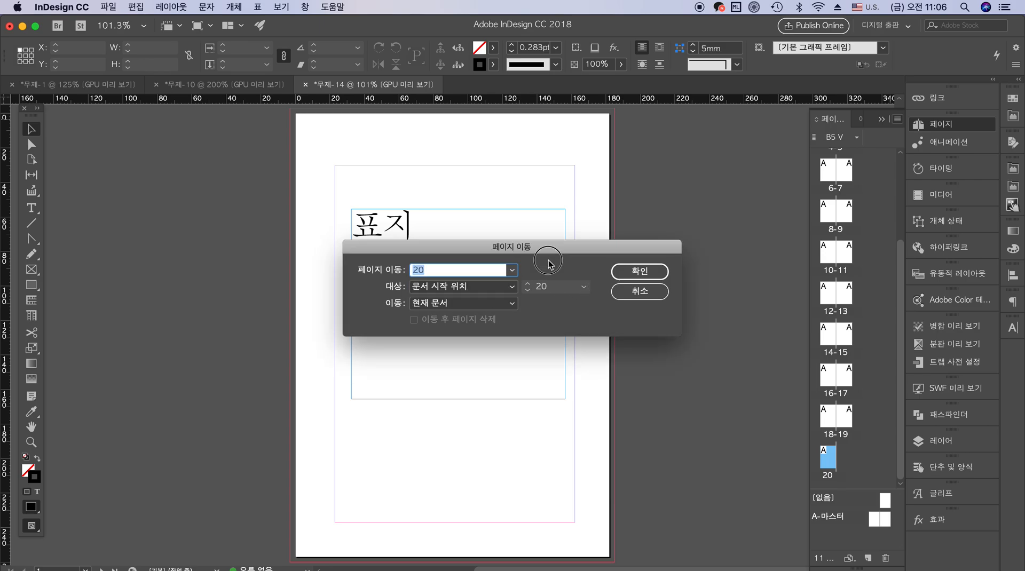
pyautogui.click(642, 273)
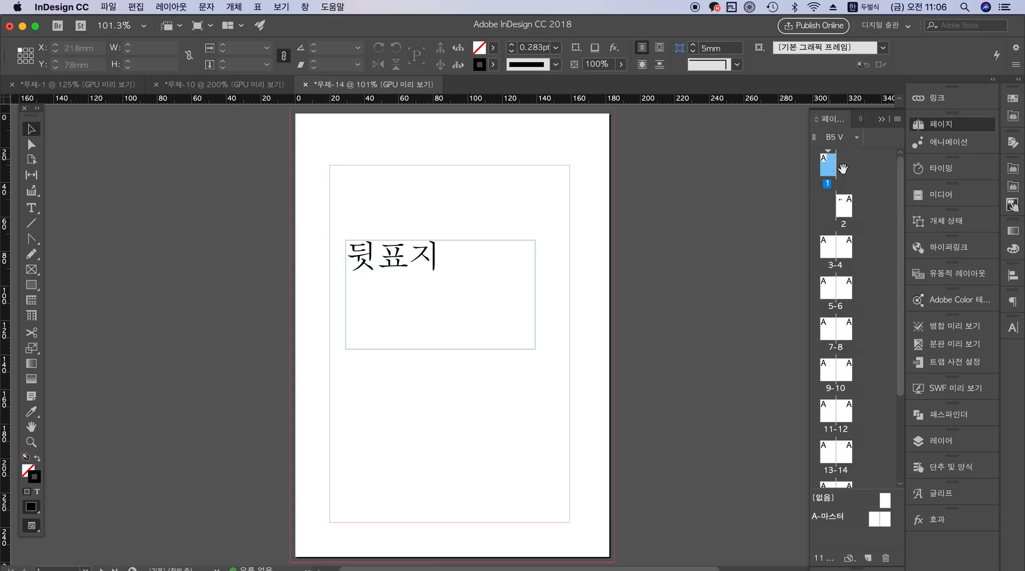
# Join page 2 to page 1 as one facing spread and shift the "뒷표지" text frame slightly up and right
pyautogui.moveTo(839, 199); pyautogui.dragTo(844, 165)
pyautogui.moveTo(900, 198); pyautogui.dragTo(896, 146)
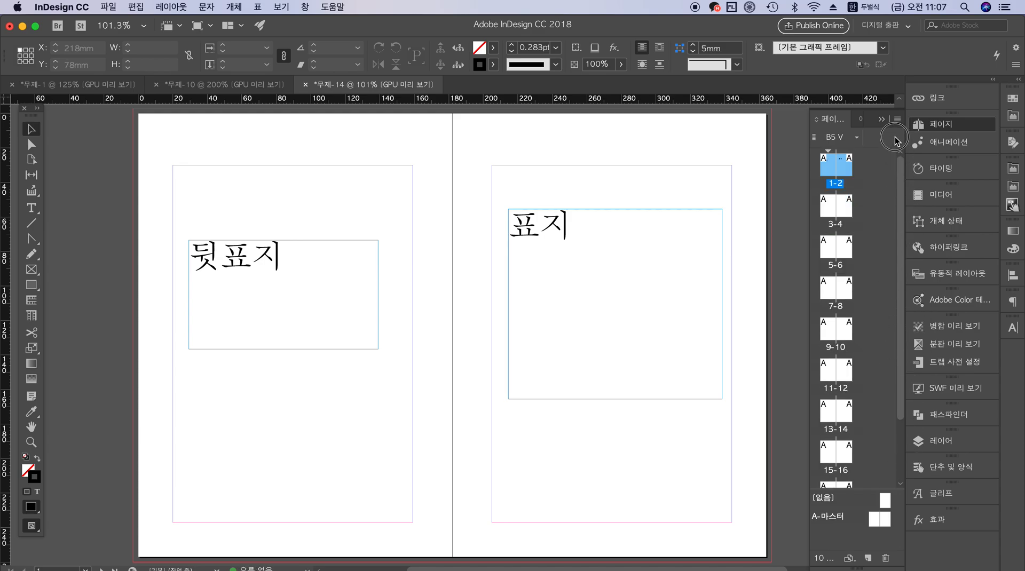
pyautogui.click(334, 303)
pyautogui.moveTo(333, 301); pyautogui.dragTo(339, 283)
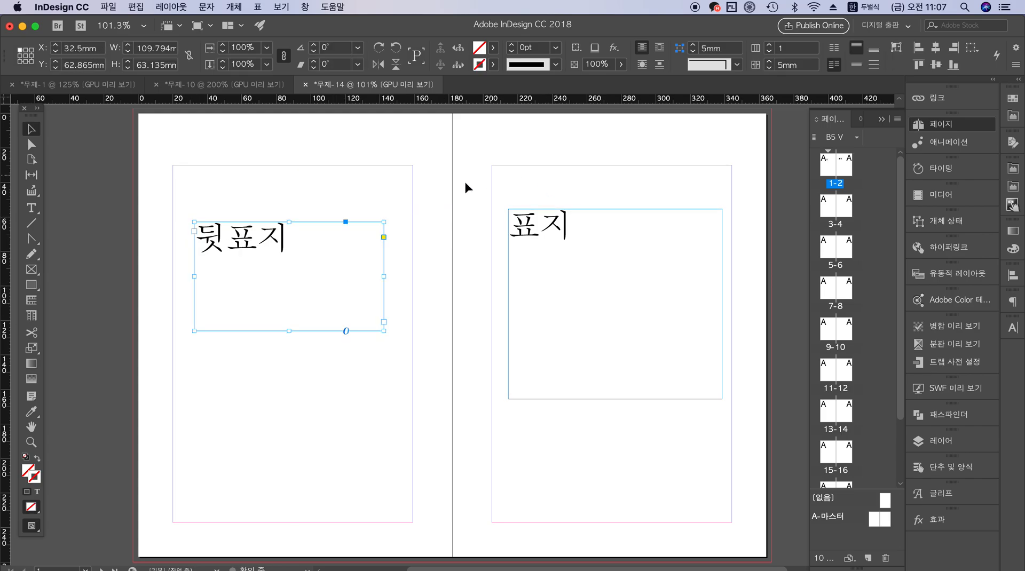
# Check the page count and start page number in the document setup, leaving the settings as they are
pyautogui.click(109, 8)
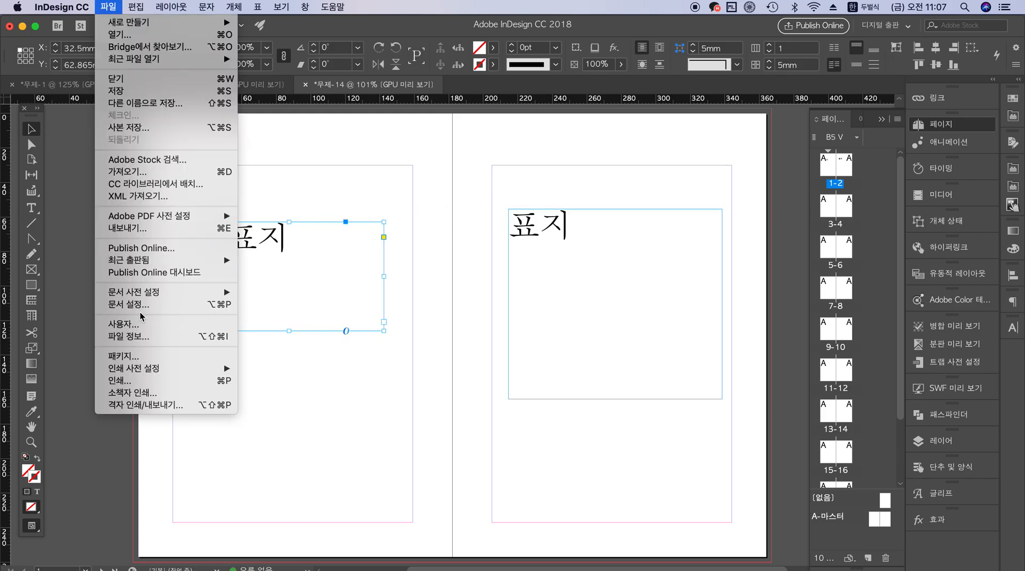
pyautogui.click(131, 304)
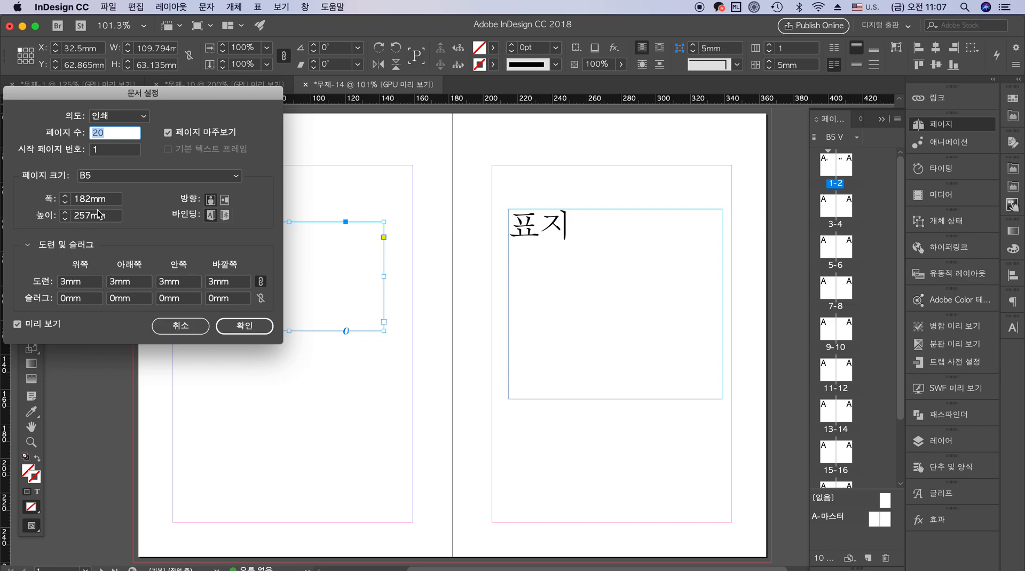
pyautogui.click(111, 152)
pyautogui.click(195, 328)
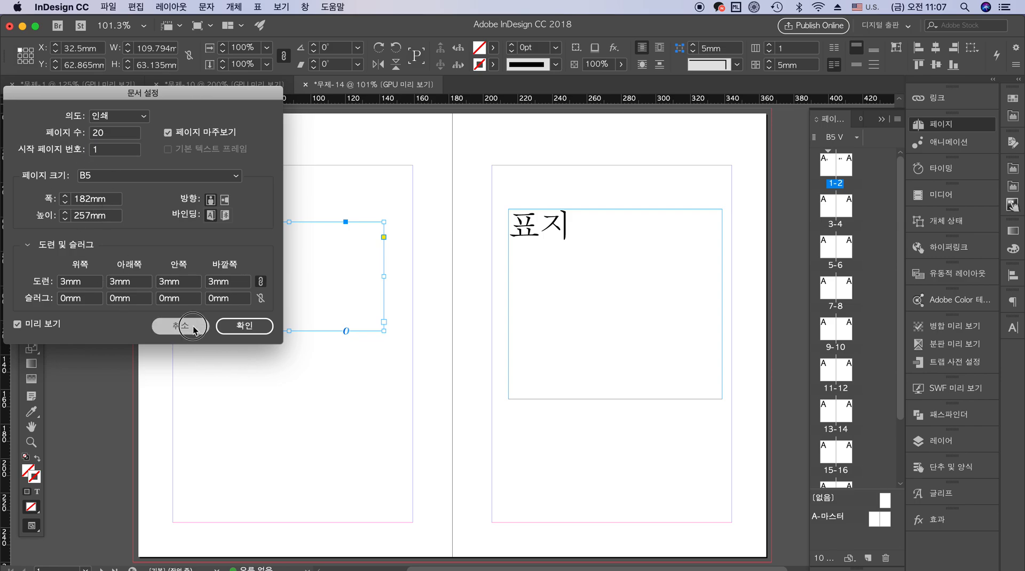
pyautogui.click(481, 215)
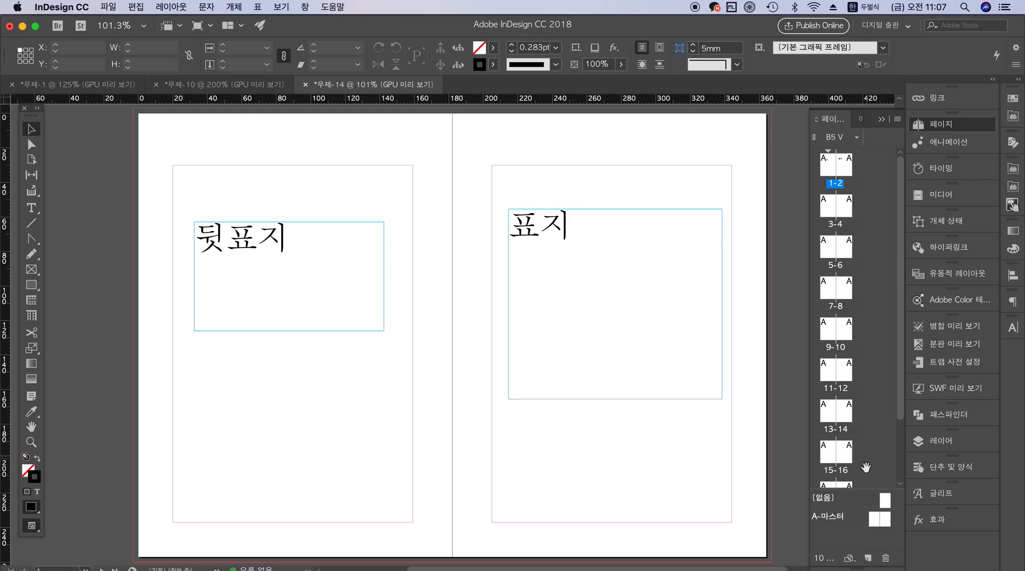
# Enlarge the master page area of the page list and open the A-마스터 spread
pyautogui.moveTo(882, 490); pyautogui.dragTo(883, 266)
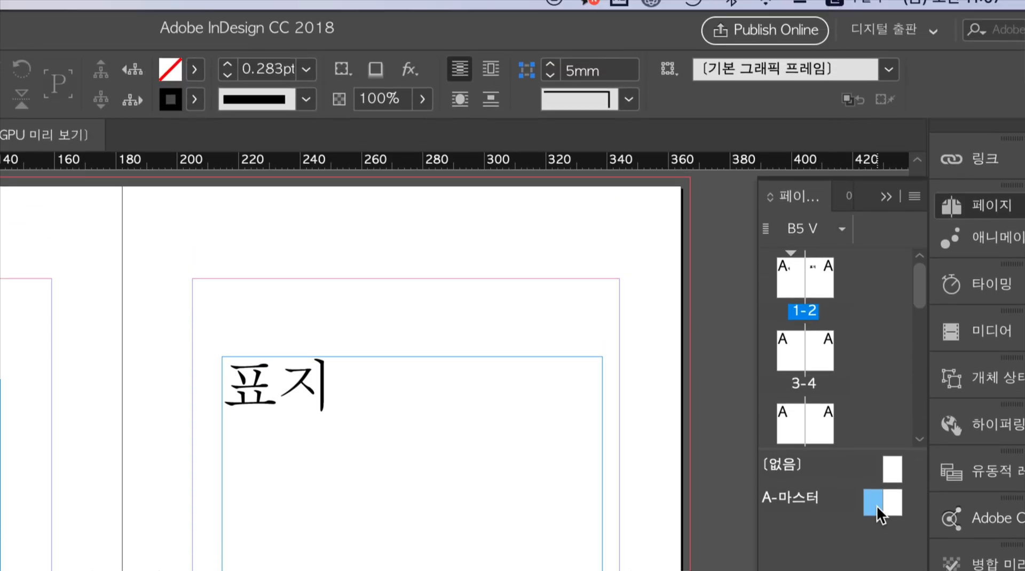
pyautogui.moveTo(869, 453); pyautogui.dragTo(870, 449)
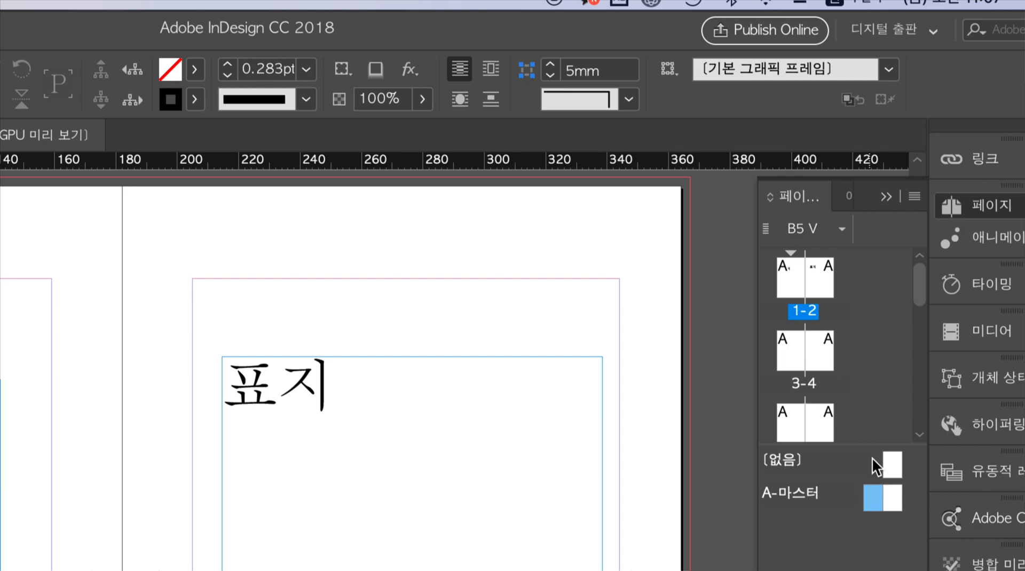
pyautogui.click(790, 500)
pyautogui.doubleClick(779, 496)
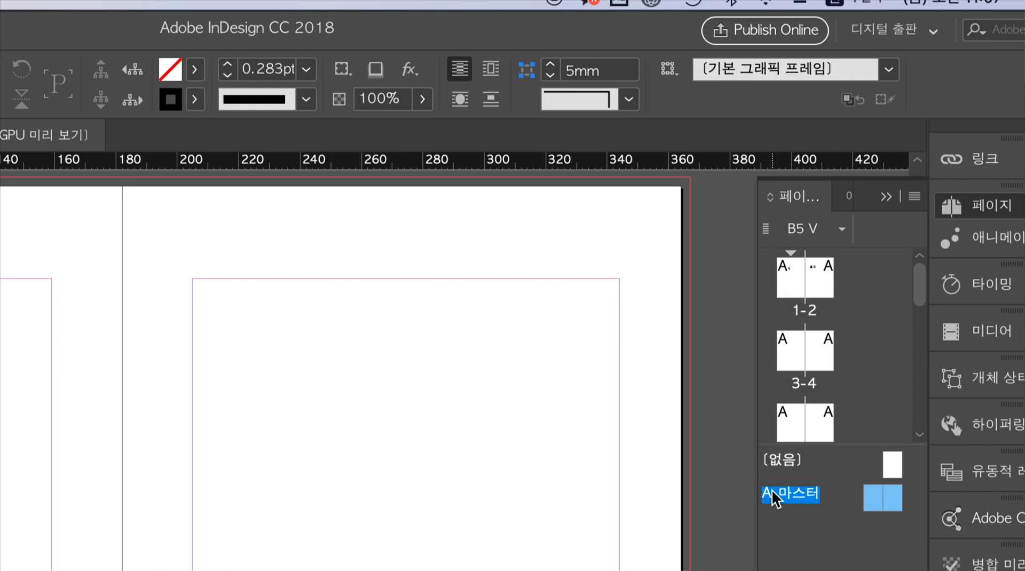
# Display the left and right pages of A-마스터 individually, ending with the whole master spread selected
pyautogui.click(881, 504)
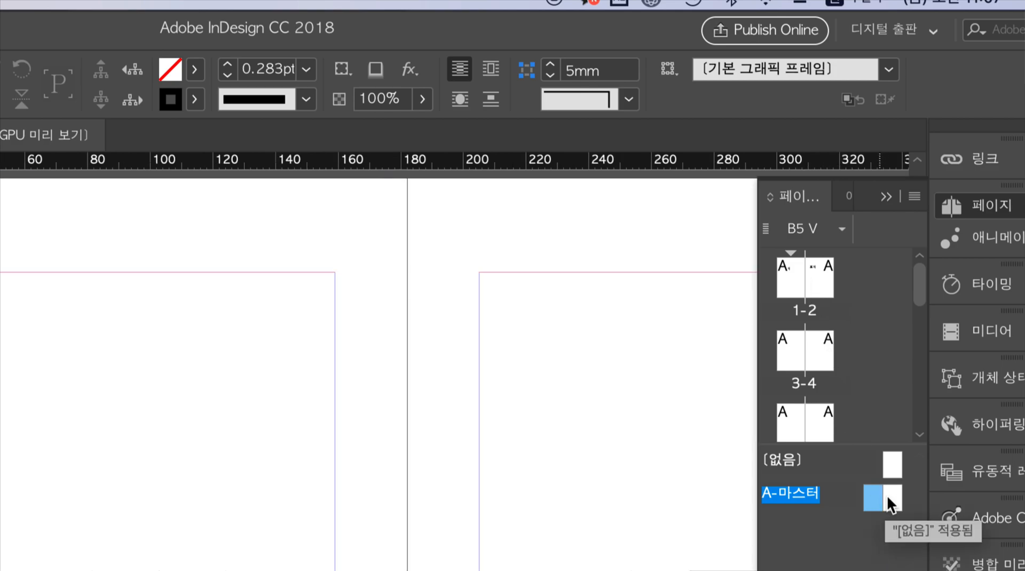
pyautogui.click(895, 505)
pyautogui.click(873, 497)
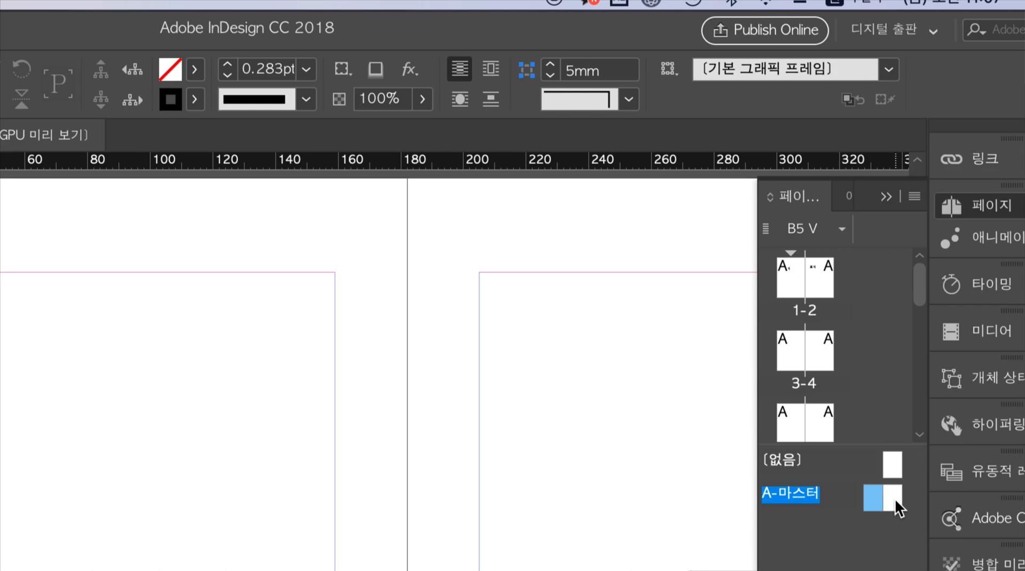
pyautogui.click(894, 498)
pyautogui.doubleClick(873, 496)
pyautogui.click(894, 499)
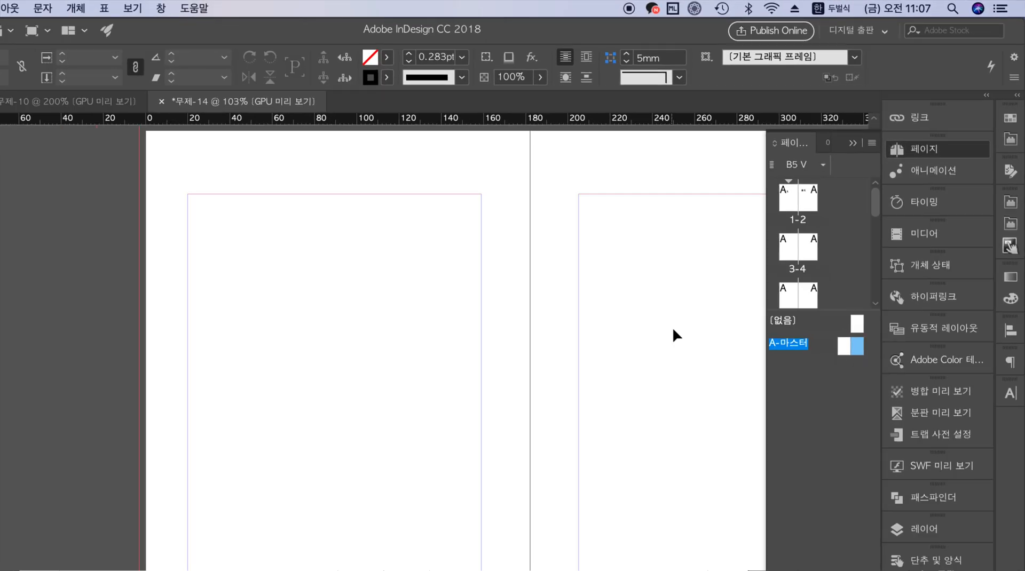
pyautogui.keyDown('shift'); pyautogui.click(873, 290); pyautogui.keyUp('shift')
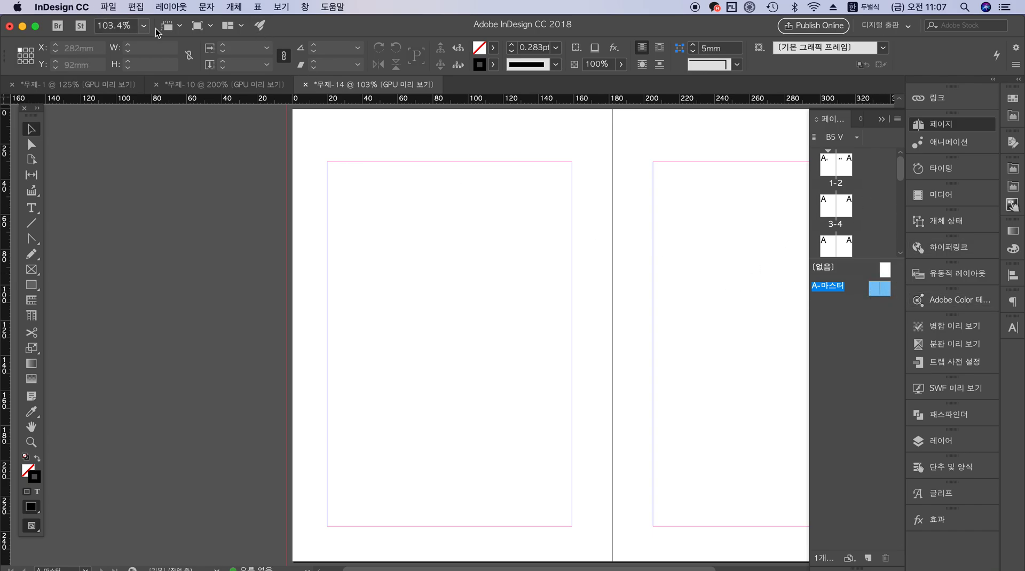
# Open the margins and columns settings for the A-마스터 spread and set 2 columns with a 10 mm gutter
pyautogui.click(171, 7)
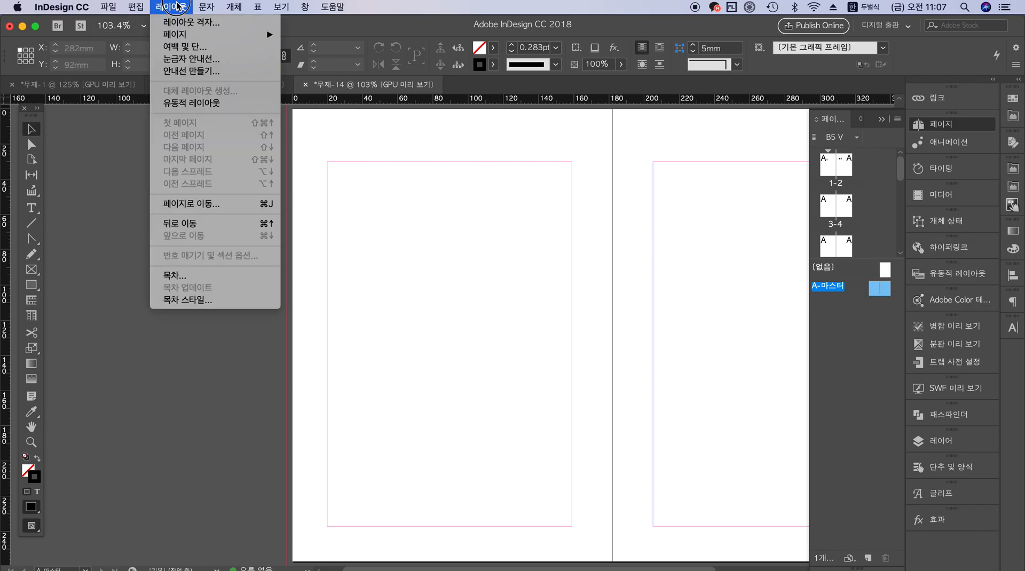
pyautogui.click(220, 50)
pyautogui.moveTo(770, 196); pyautogui.dragTo(320, 341)
pyautogui.click(264, 441)
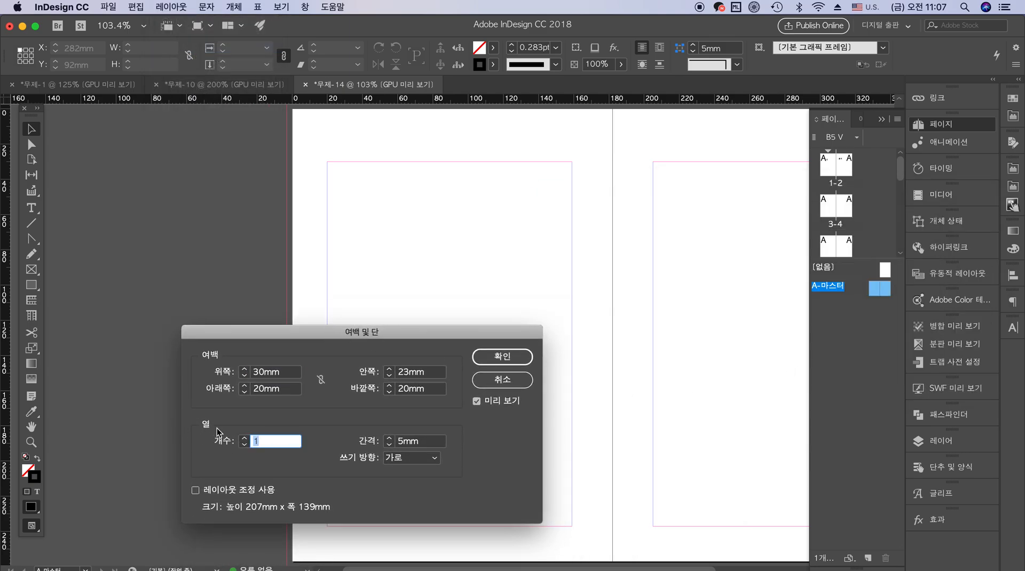
pyautogui.write('2')
pyautogui.press('Tab')
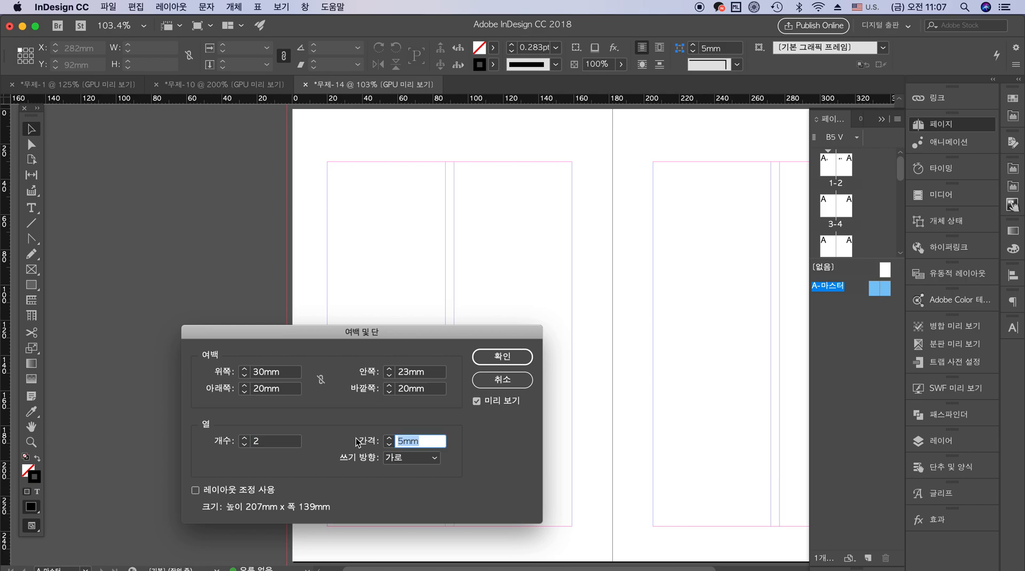
pyautogui.write('7')
pyautogui.write('10')
pyautogui.press('Tab')
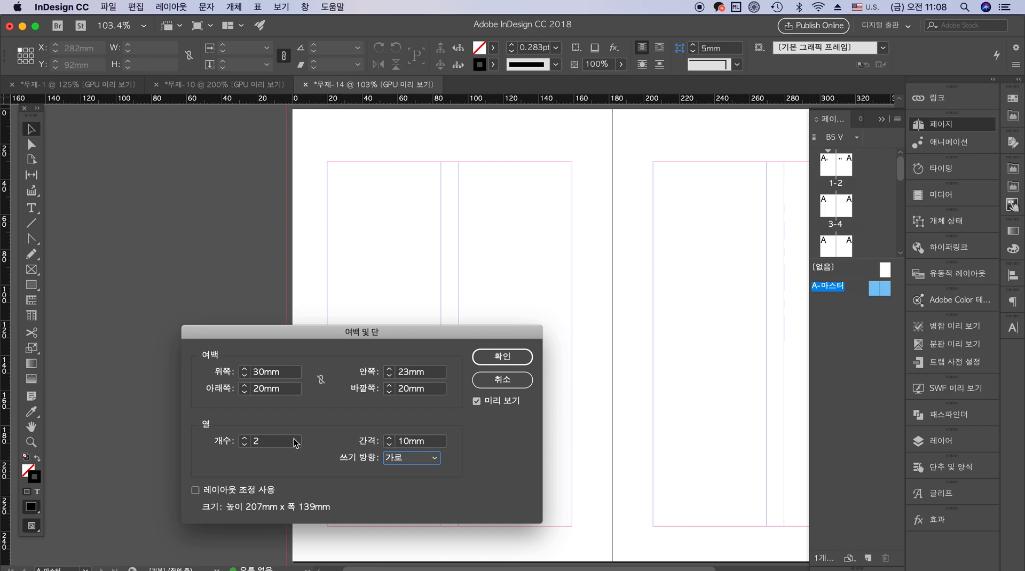
# Set the master spread's columns to 3 with a 5 mm gutter
pyautogui.hotkey('shift', 'Tab')
pyautogui.hotkey('shift', 'Tab')
pyautogui.write('3')
pyautogui.press('Tab')
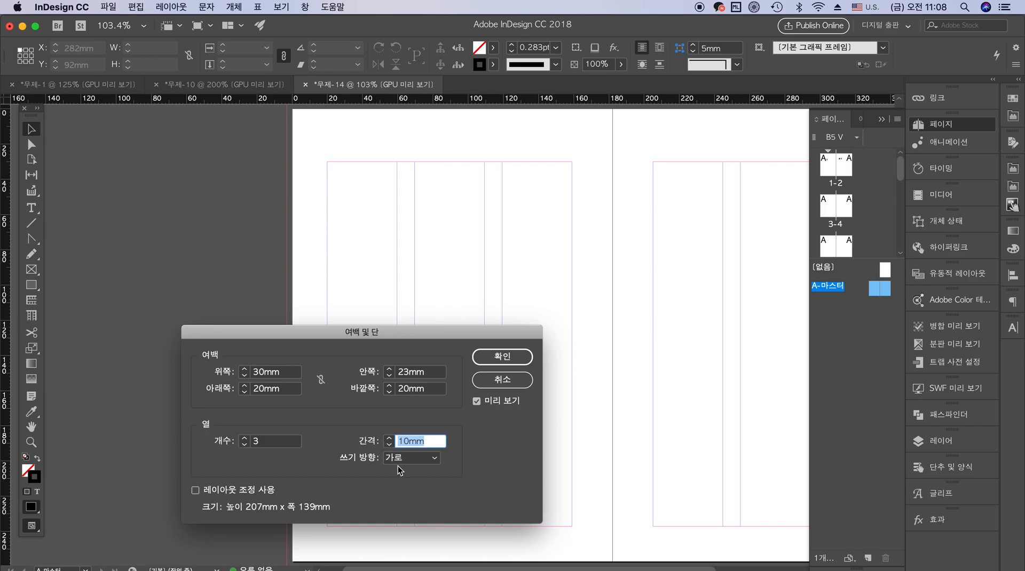
pyautogui.write('5')
pyautogui.press('Tab')
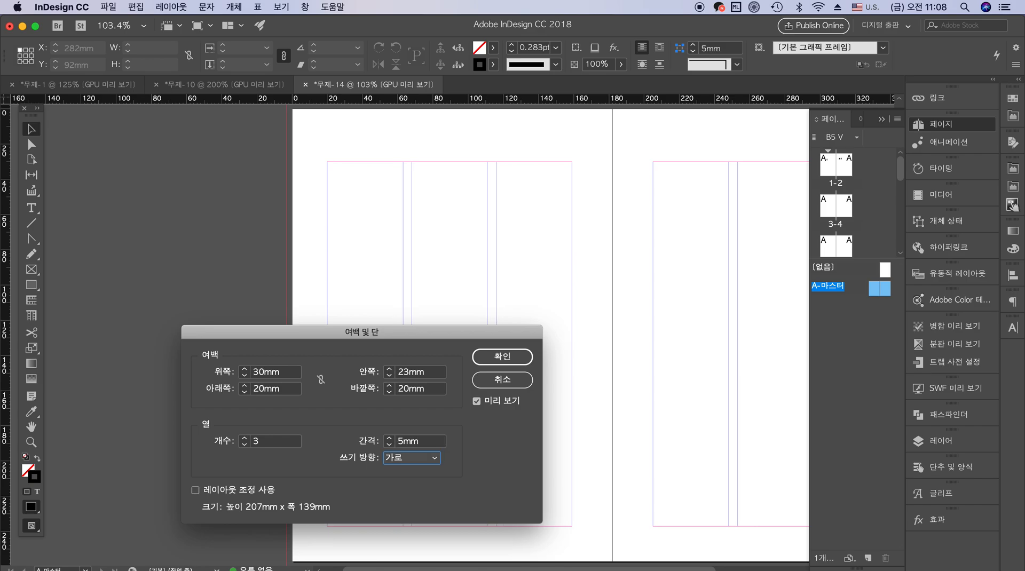
# Set the master spread's column gutter to 7 mm and the column count to 2, and apply the settings
pyautogui.doubleClick(432, 441)
pyautogui.write('7')
pyautogui.press('Tab')
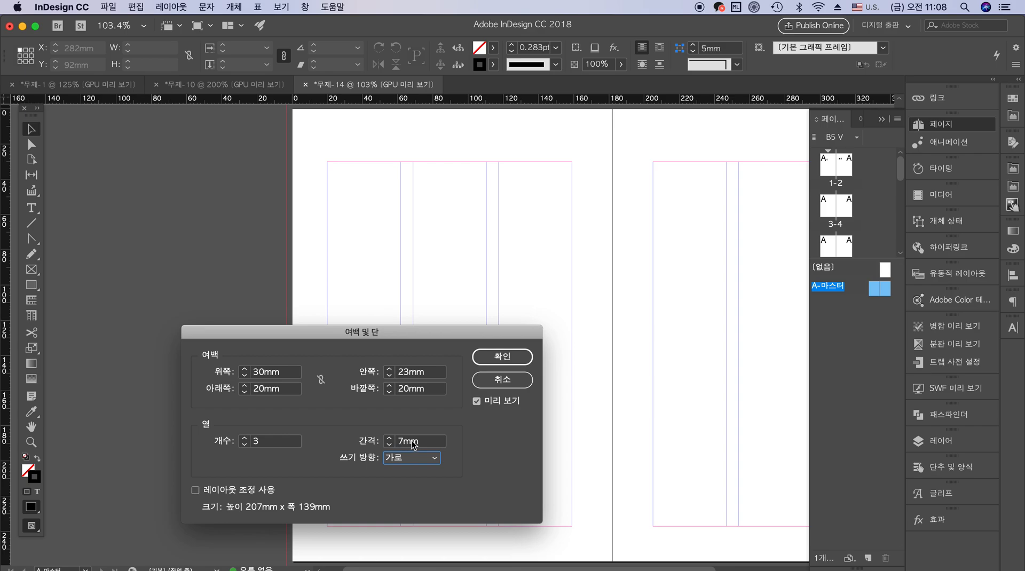
pyautogui.doubleClick(278, 441)
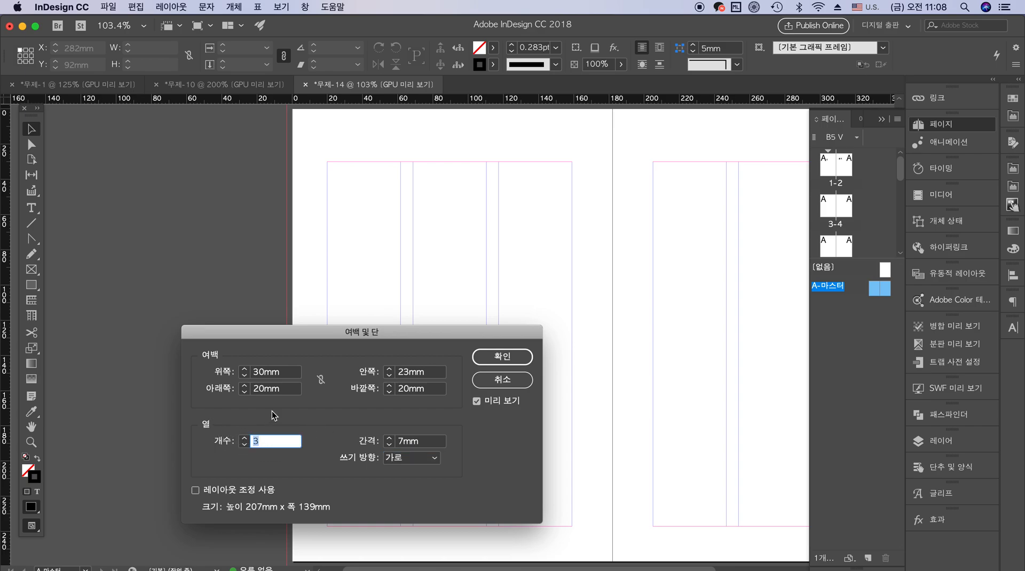
pyautogui.write('2')
pyautogui.press('Tab')
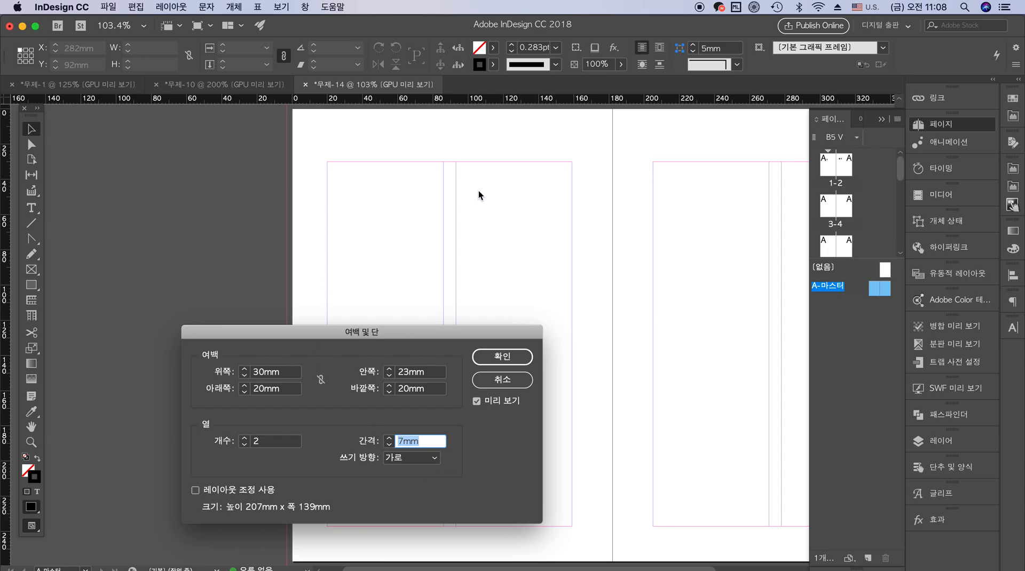
pyautogui.click(511, 355)
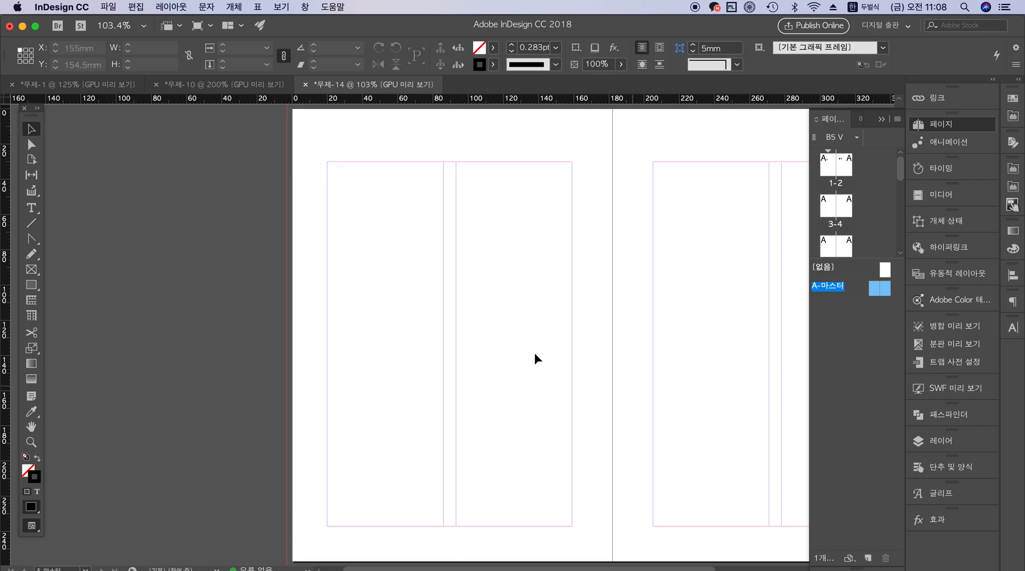
# Start creating guides on the master spread with 3 rows and 3 columns
pyautogui.click(171, 7)
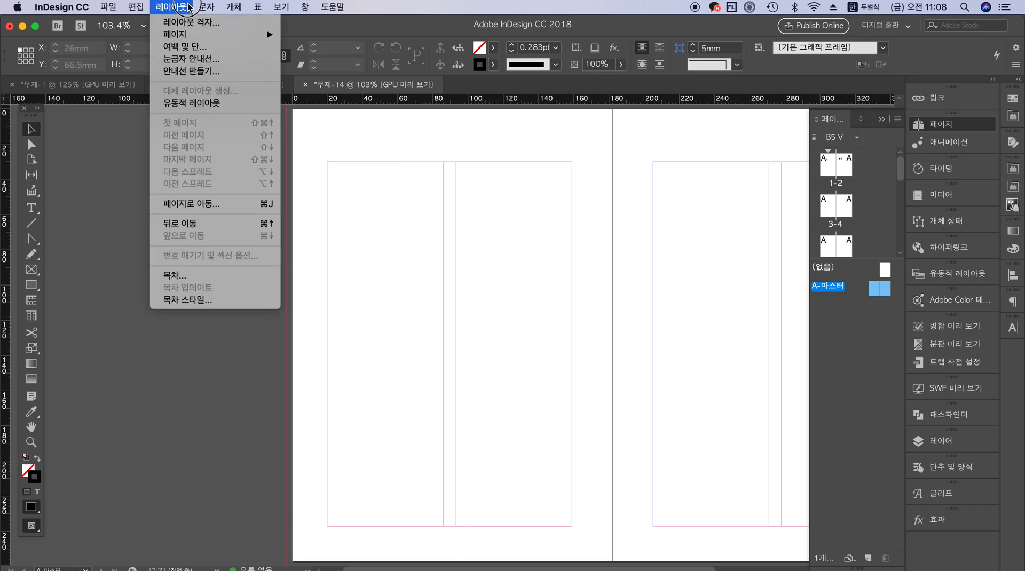
pyautogui.click(208, 71)
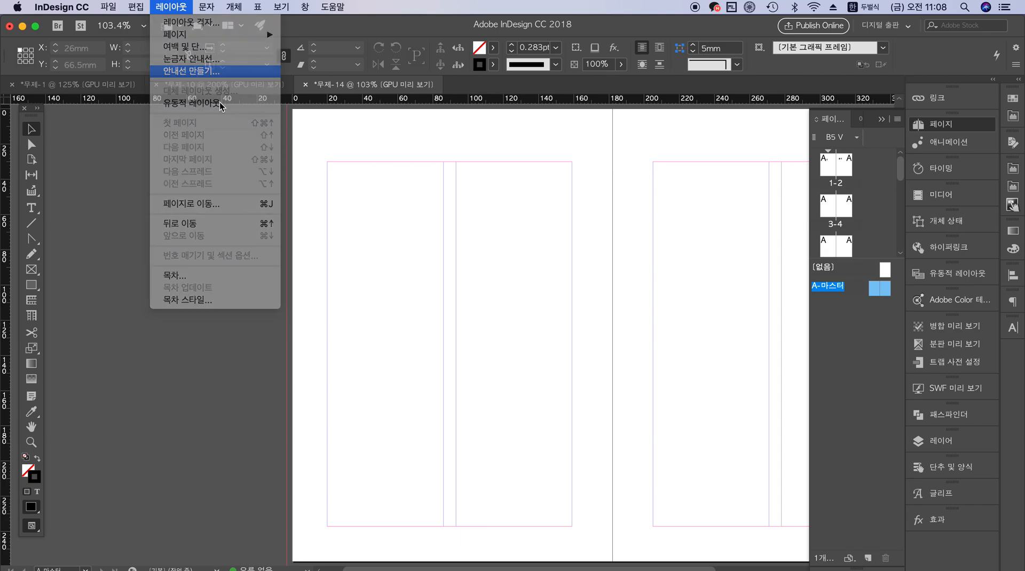
pyautogui.moveTo(643, 129); pyautogui.dragTo(318, 298)
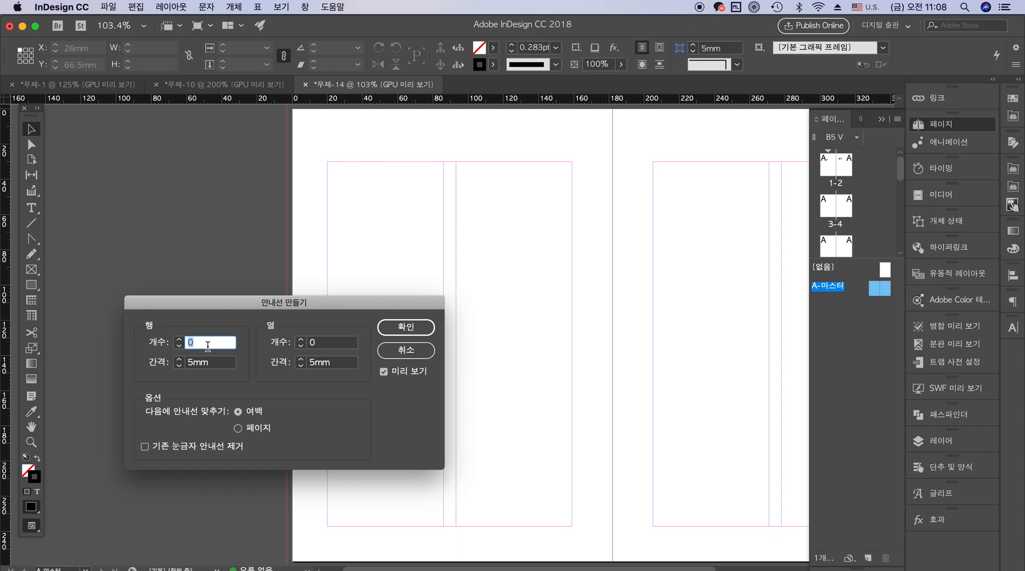
pyautogui.write('3')
pyautogui.press('Tab')
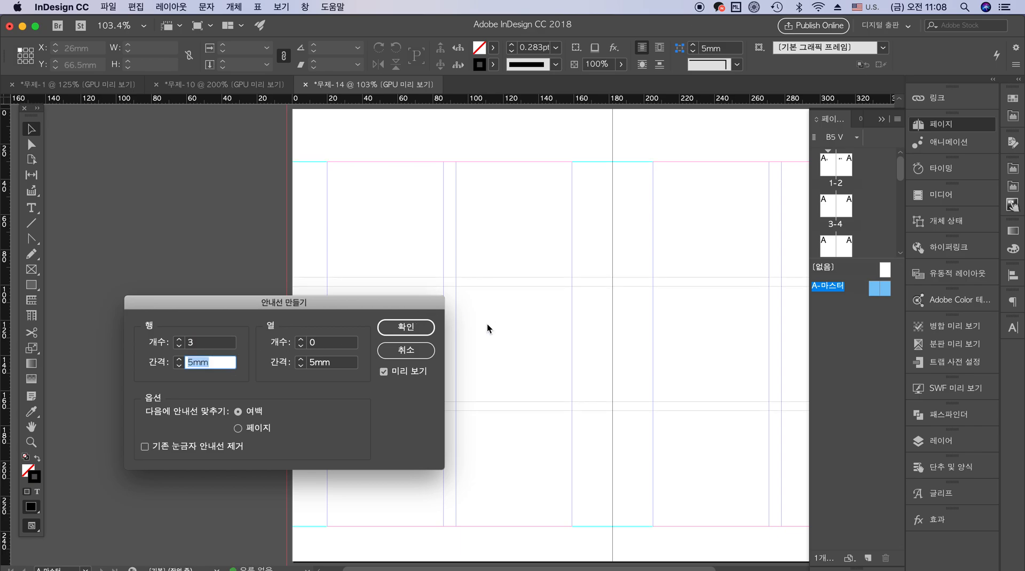
pyautogui.press('Tab')
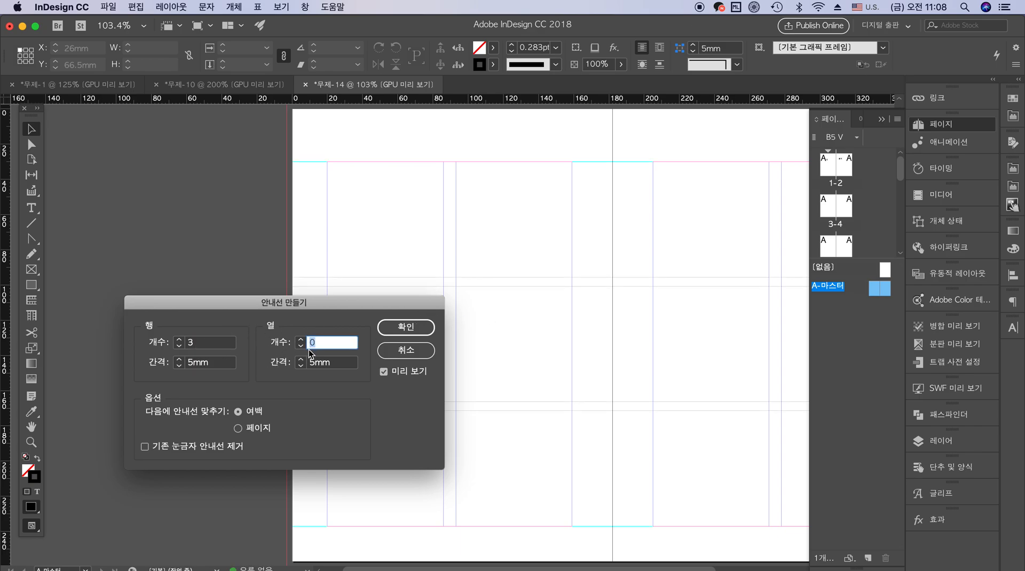
pyautogui.press('Tab')
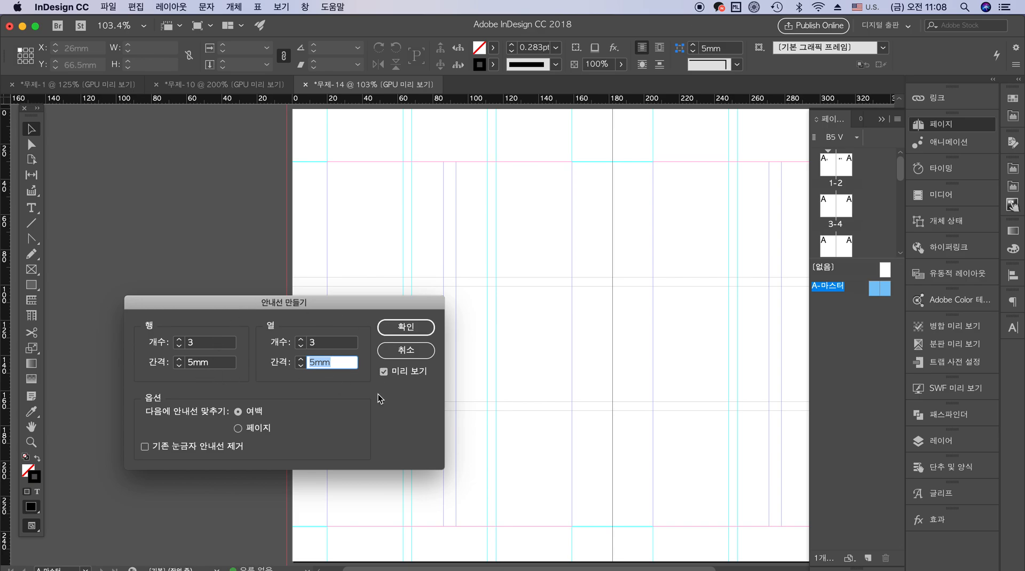
# Compare fitting the guides to the page (페이지) and to the margins (여백), ending with the margins
pyautogui.click(254, 429)
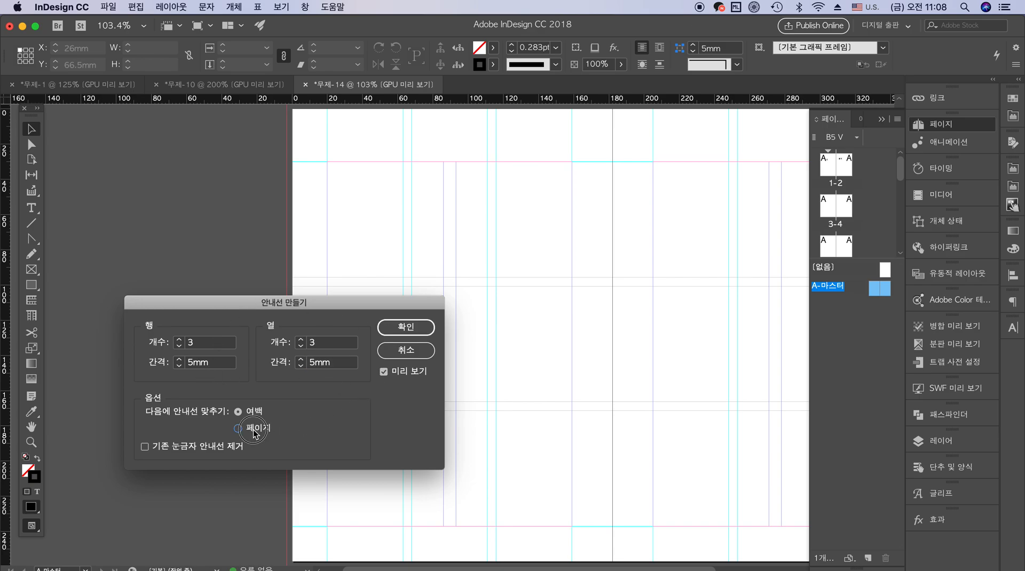
pyautogui.click(255, 414)
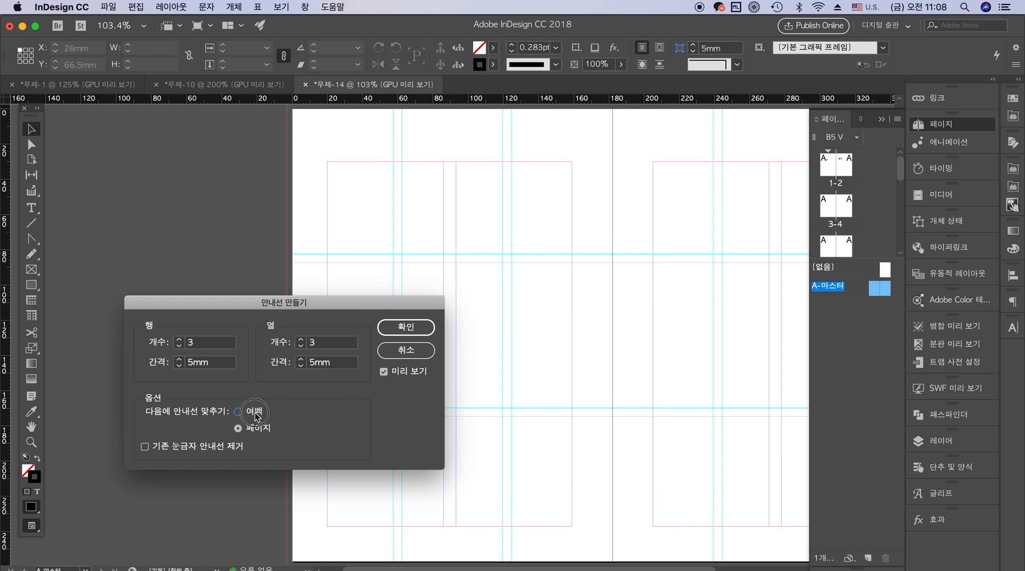
pyautogui.click(260, 430)
pyautogui.click(227, 449)
pyautogui.click(255, 413)
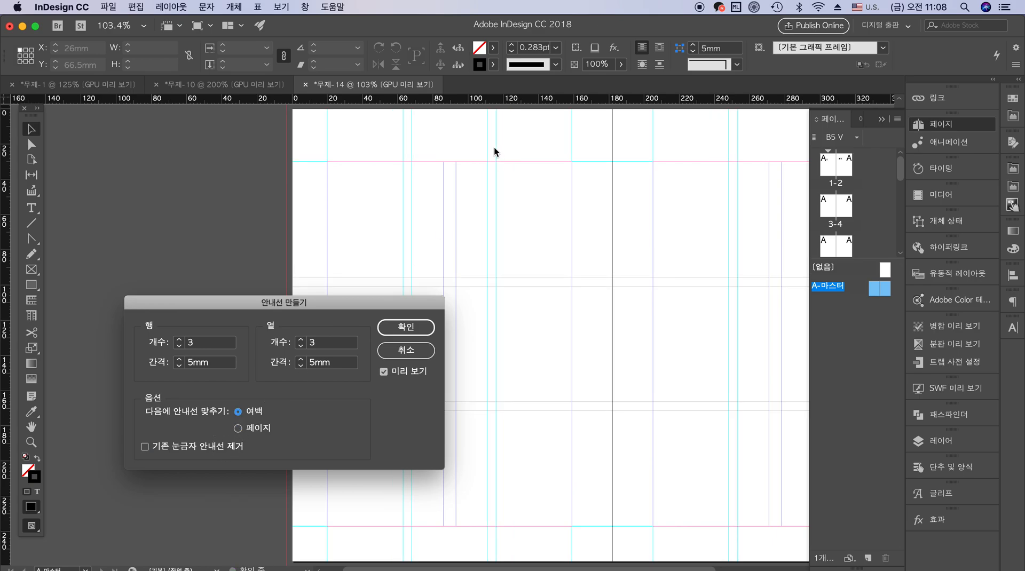
pyautogui.click(267, 430)
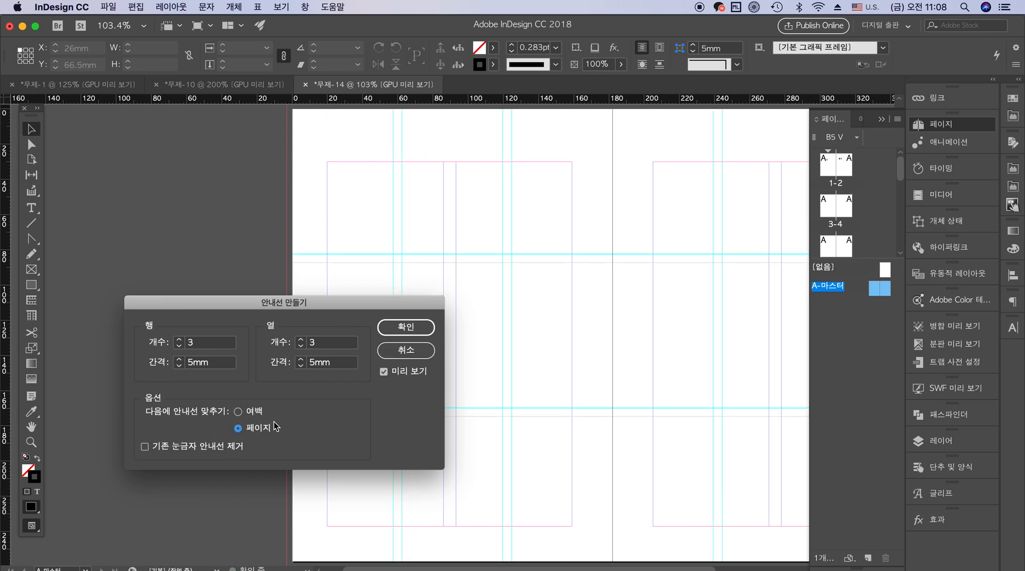
pyautogui.click(253, 412)
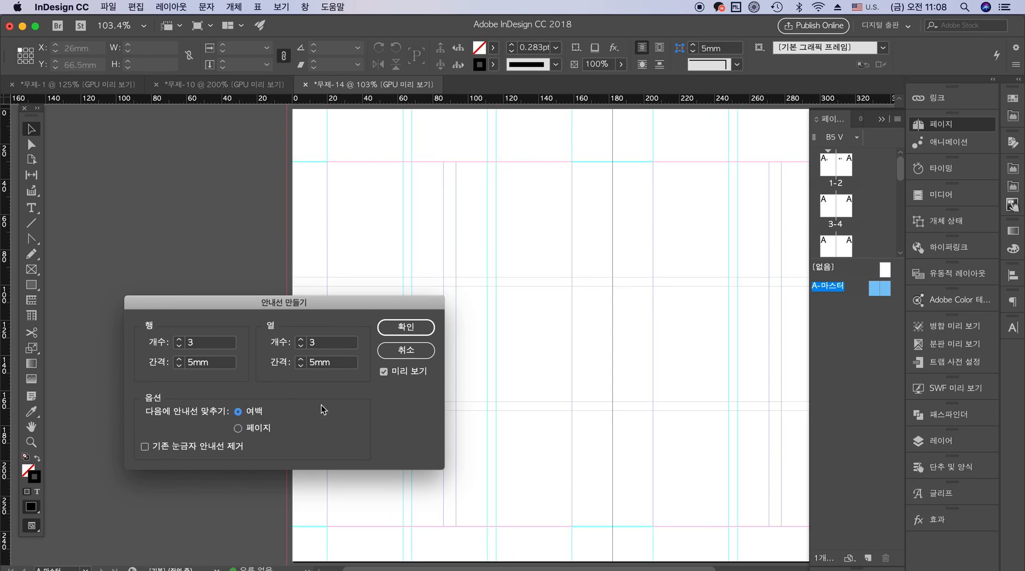
# Set both the row and column gutters of the guides to 7 mm
pyautogui.doubleClick(204, 365)
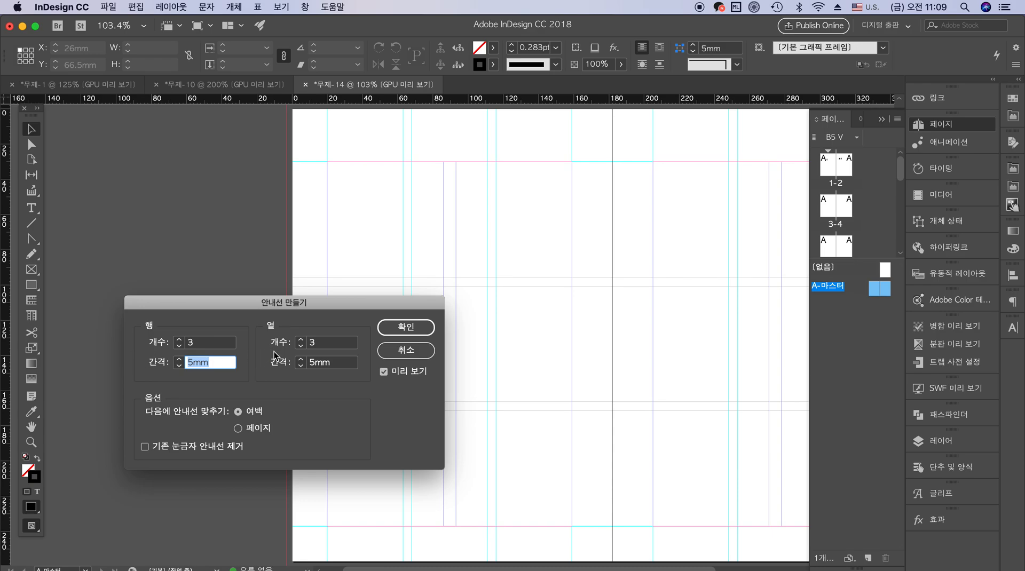
pyautogui.write('7mm')
pyautogui.press('Tab')
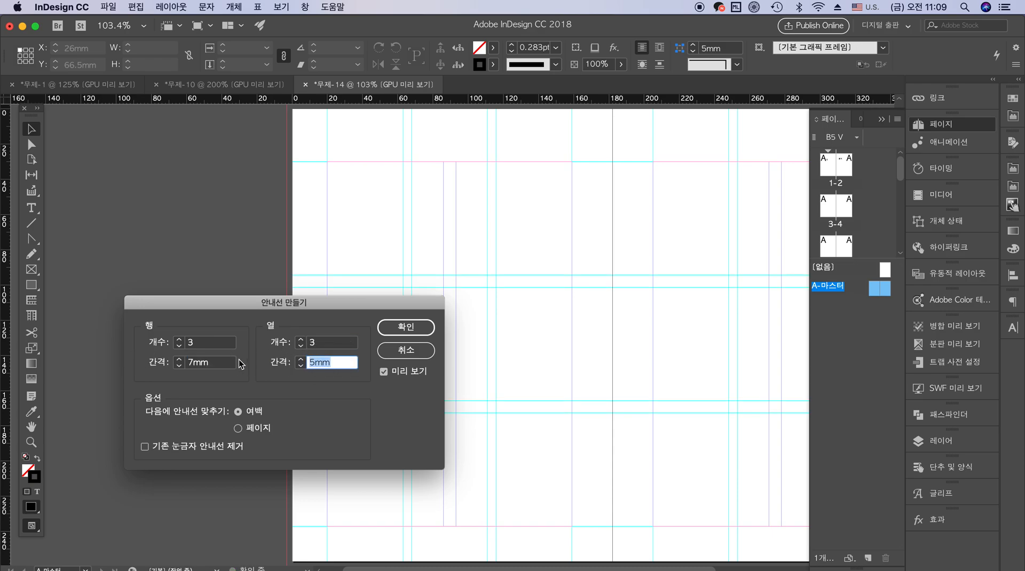
pyautogui.write('7mm')
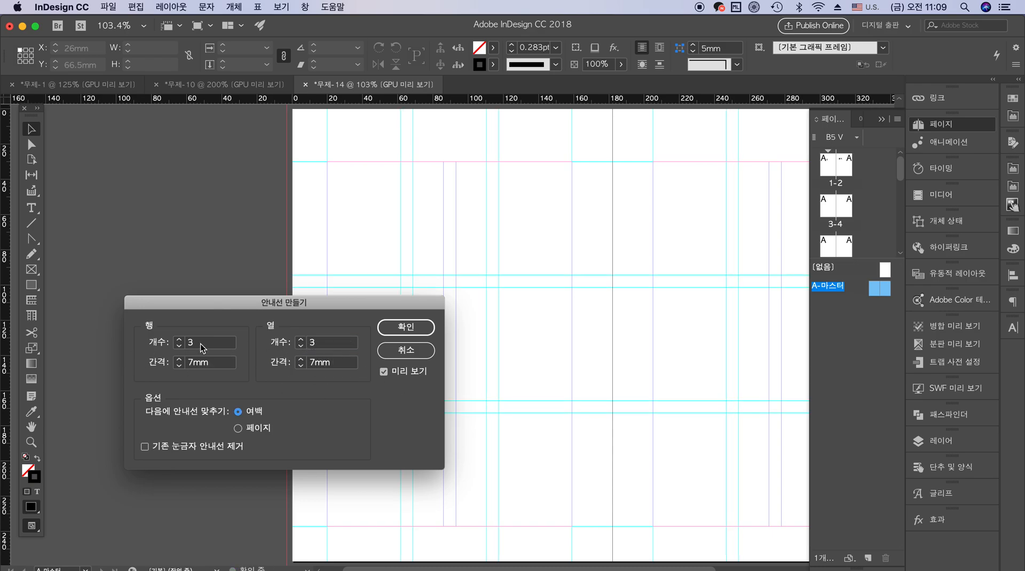
# Try row gutters of 30 mm, 60 mm and 50 mm for the guides
pyautogui.moveTo(207, 342); pyautogui.dragTo(132, 339)
pyautogui.press('Tab')
pyautogui.write('30mm')
pyautogui.press('Tab')
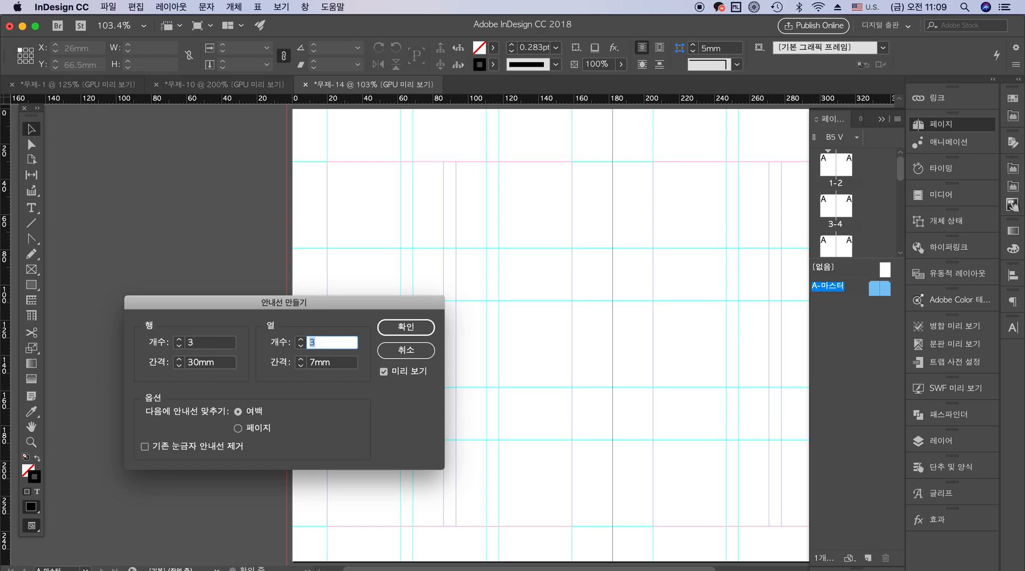
pyautogui.click(228, 365)
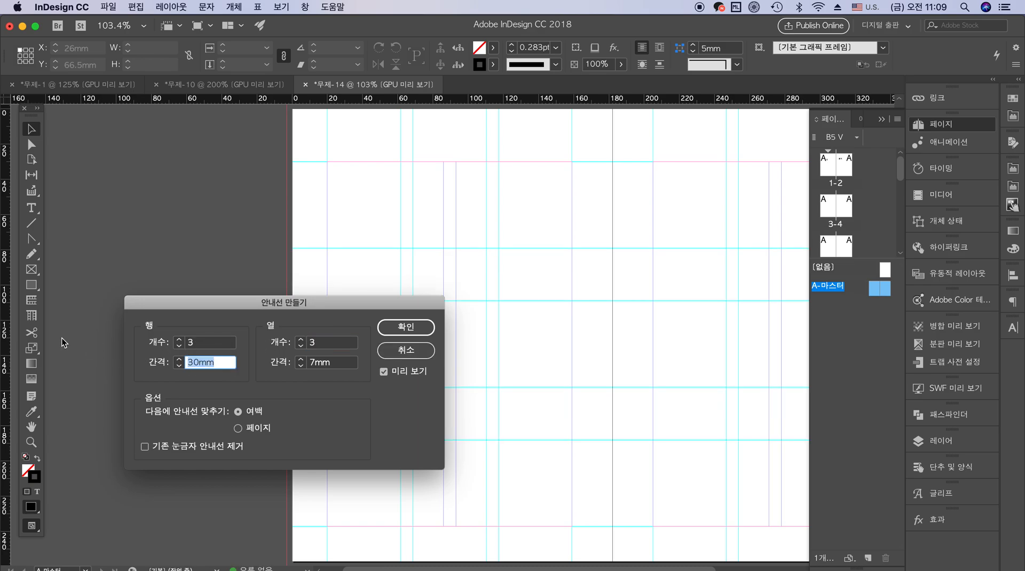
pyautogui.write('60mm')
pyautogui.press('Tab')
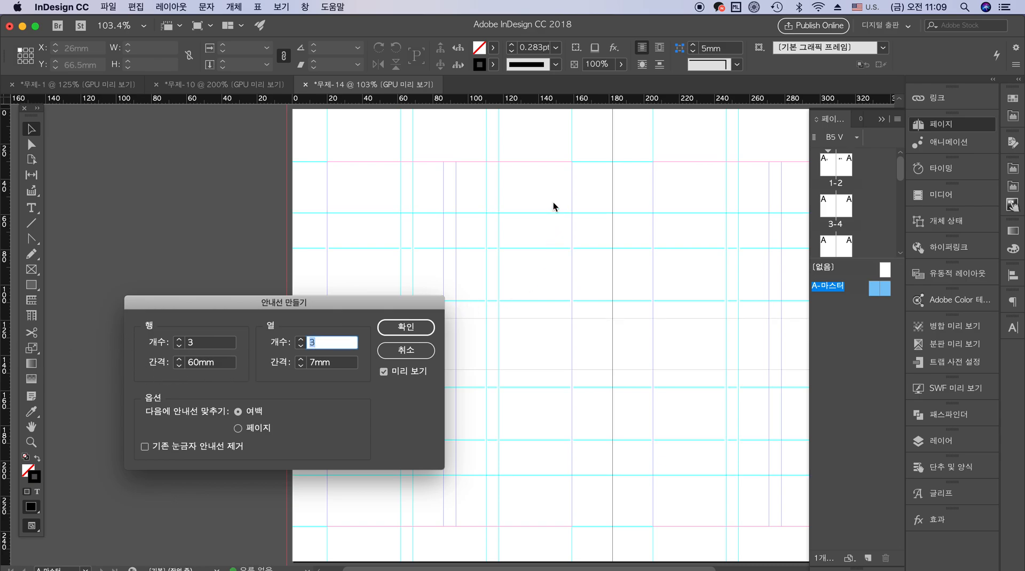
pyautogui.moveTo(355, 299); pyautogui.dragTo(301, 348)
pyautogui.hotkey('shift', 'Tab')
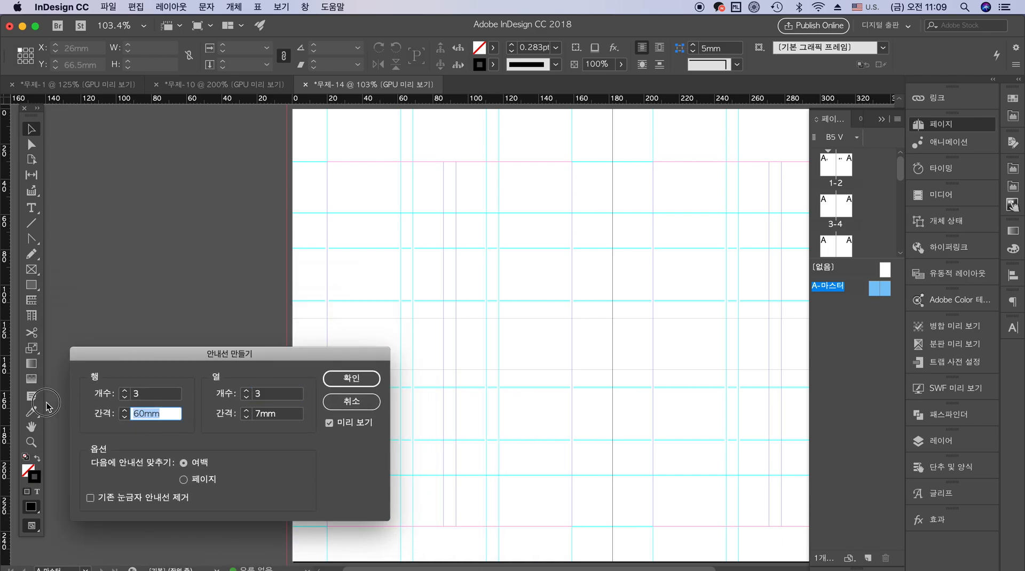
pyautogui.write('50')
pyautogui.press('Tab')
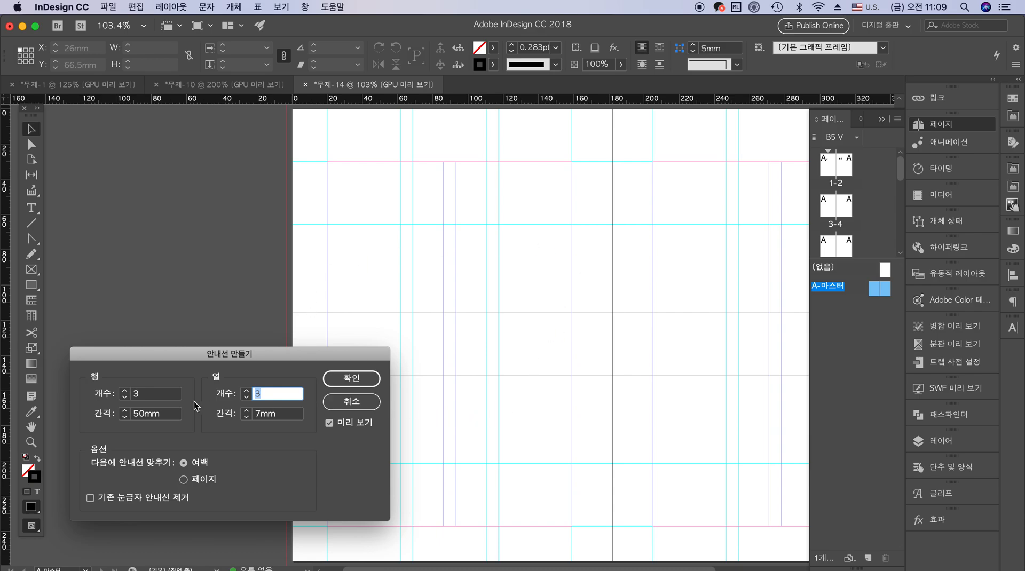
# Set the guides' row gutter to 40 mm and create the guides on the master spread
pyautogui.hotkey('shift', 'Tab')
pyautogui.write('40')
pyautogui.press('Tab')
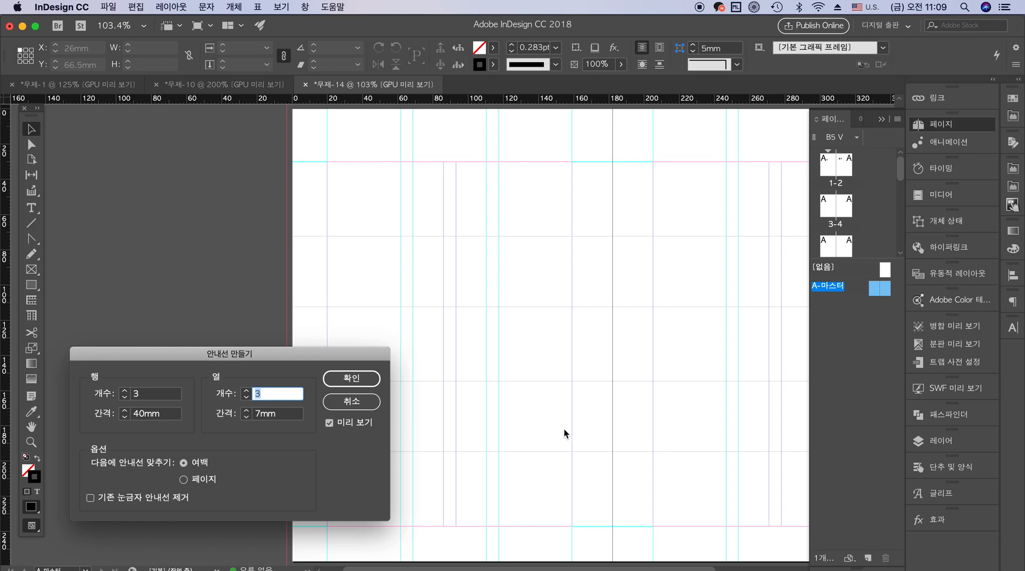
pyautogui.click(354, 379)
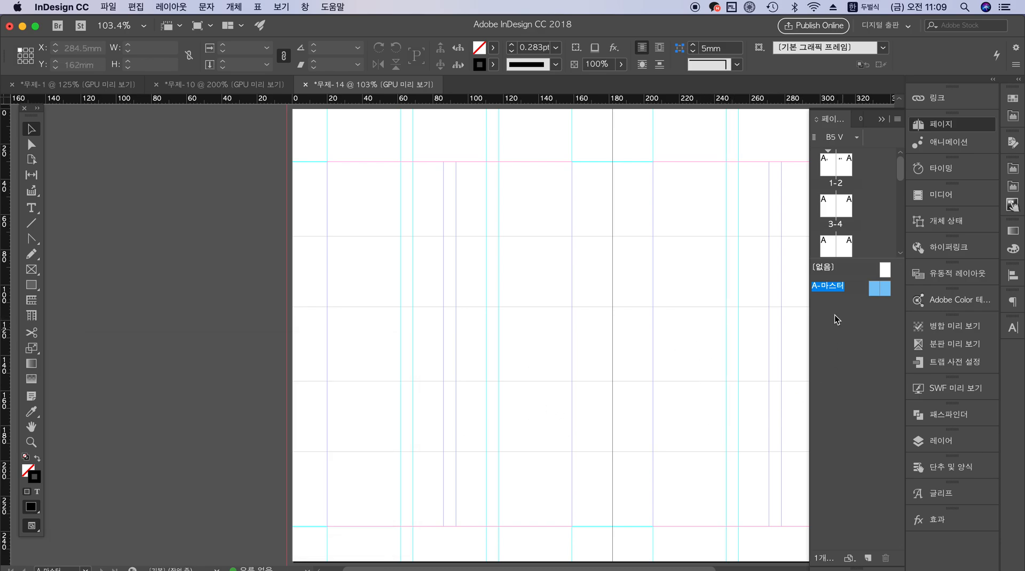
# Try deleting all guides from the A-마스터 spread, and undo the deletion
pyautogui.click(171, 7)
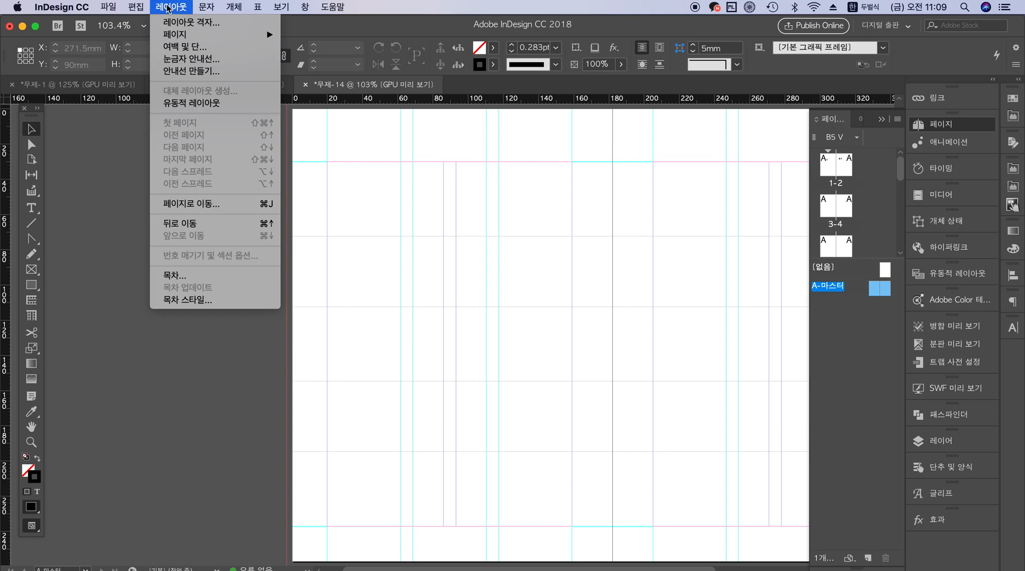
pyautogui.moveTo(257, 7)
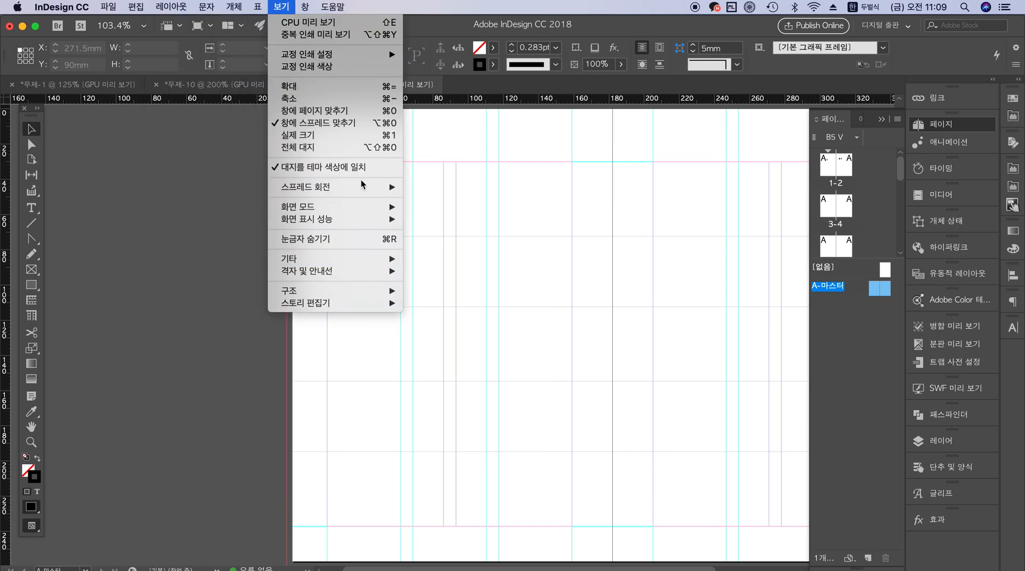
pyautogui.moveTo(362, 188)
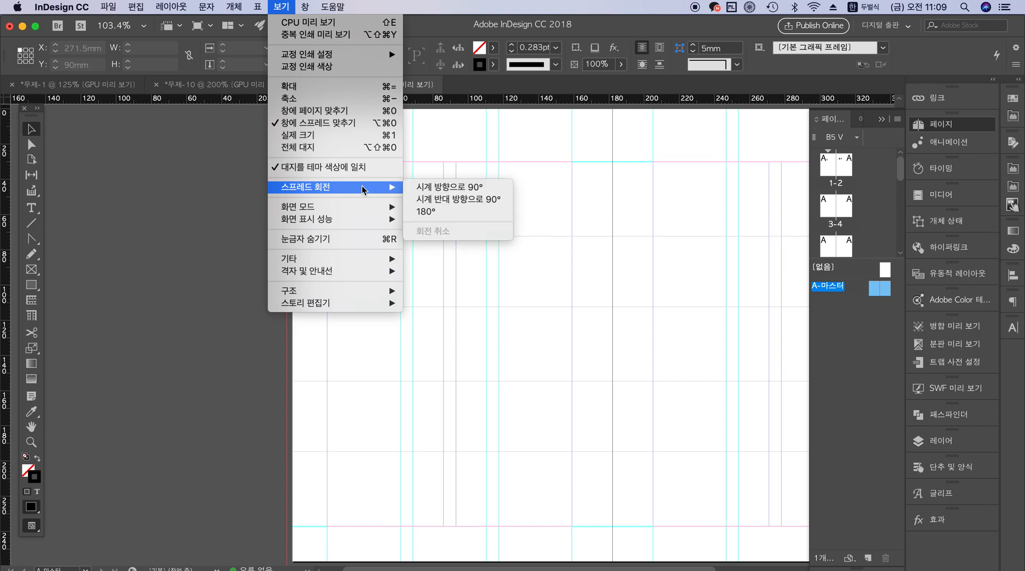
pyautogui.moveTo(367, 262)
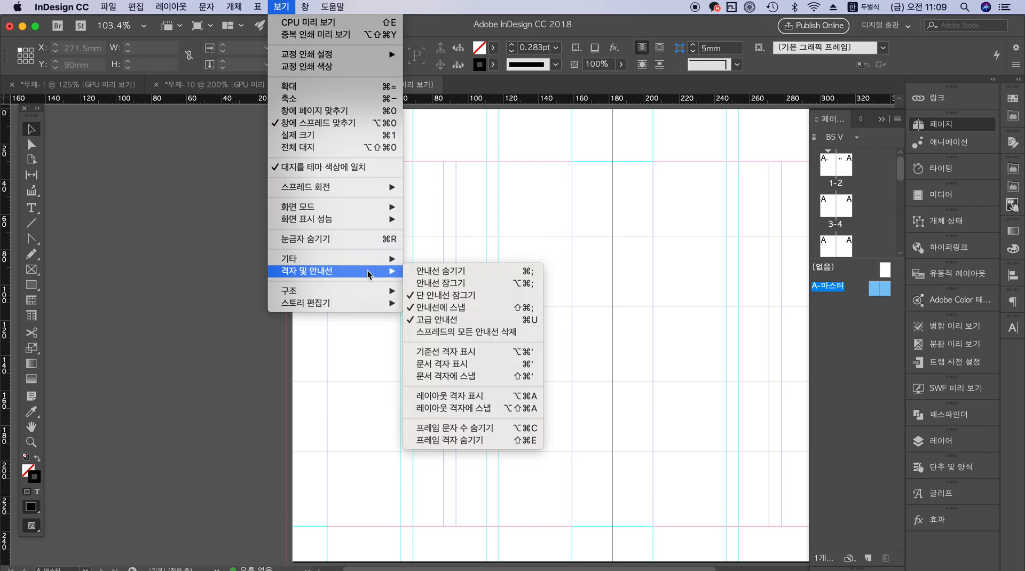
pyautogui.click(491, 331)
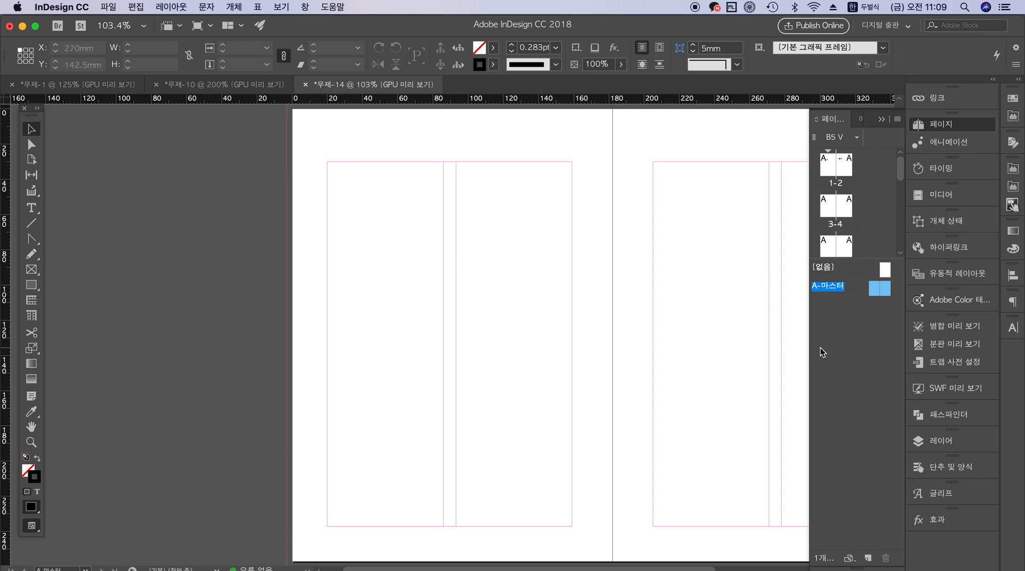
pyautogui.press('super+z')
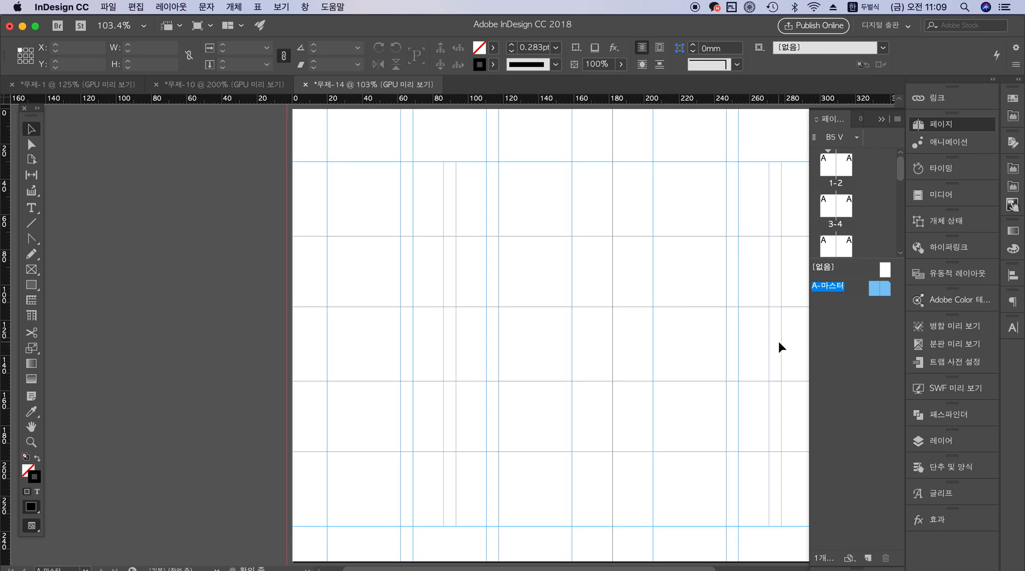
pyautogui.click(706, 328)
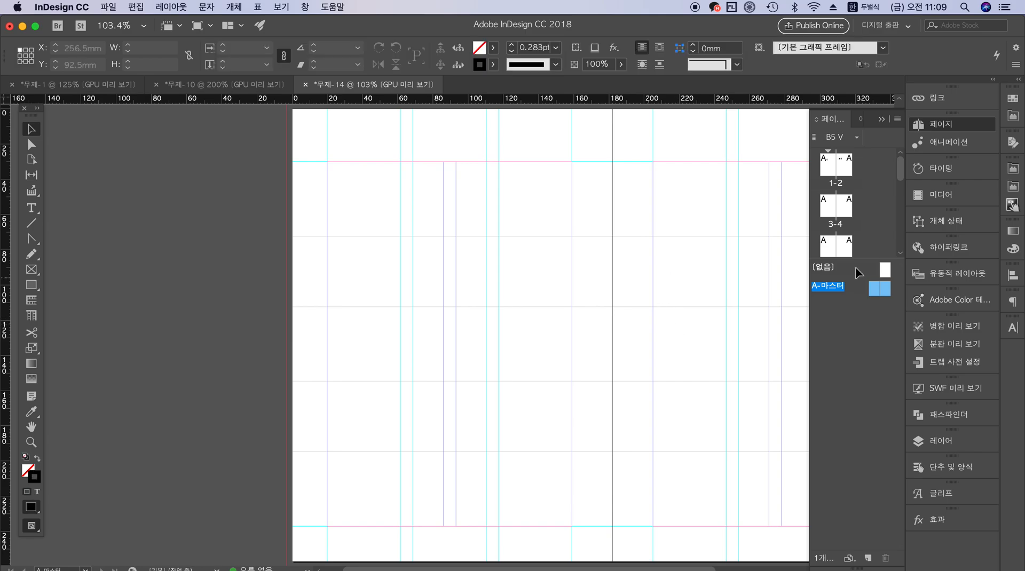
# Add a second master spread and select both of its pages
pyautogui.click(868, 558)
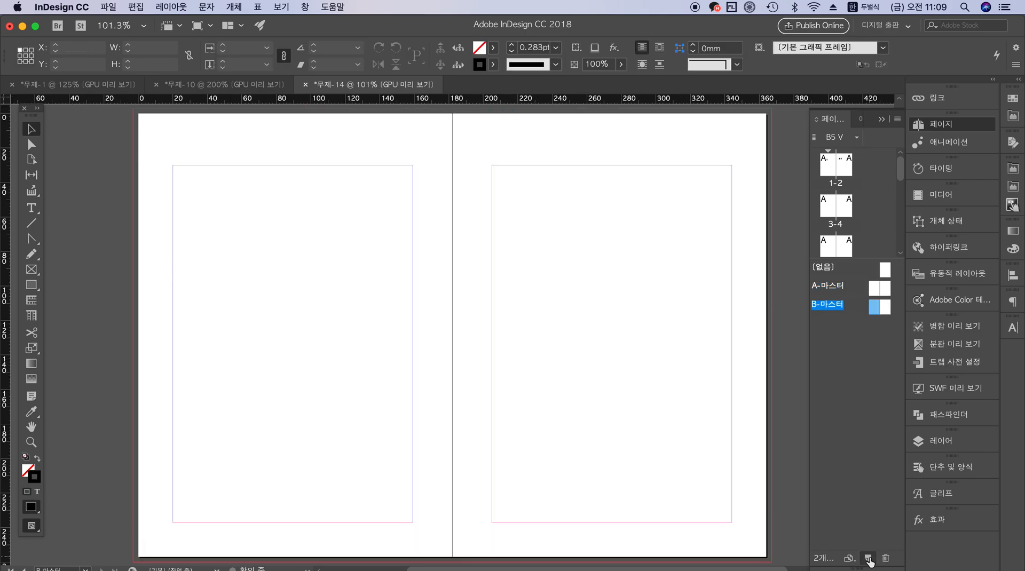
pyautogui.click(884, 306)
# Preview a guide grid of 3 rows and 3 columns on the new master spread and discard it
pyautogui.click(167, 6)
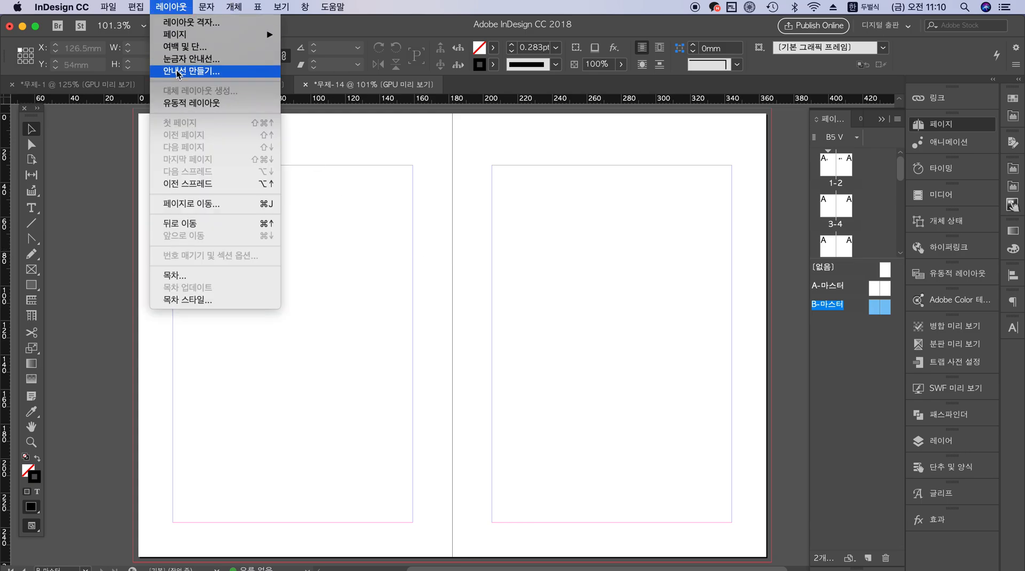
pyautogui.click(181, 71)
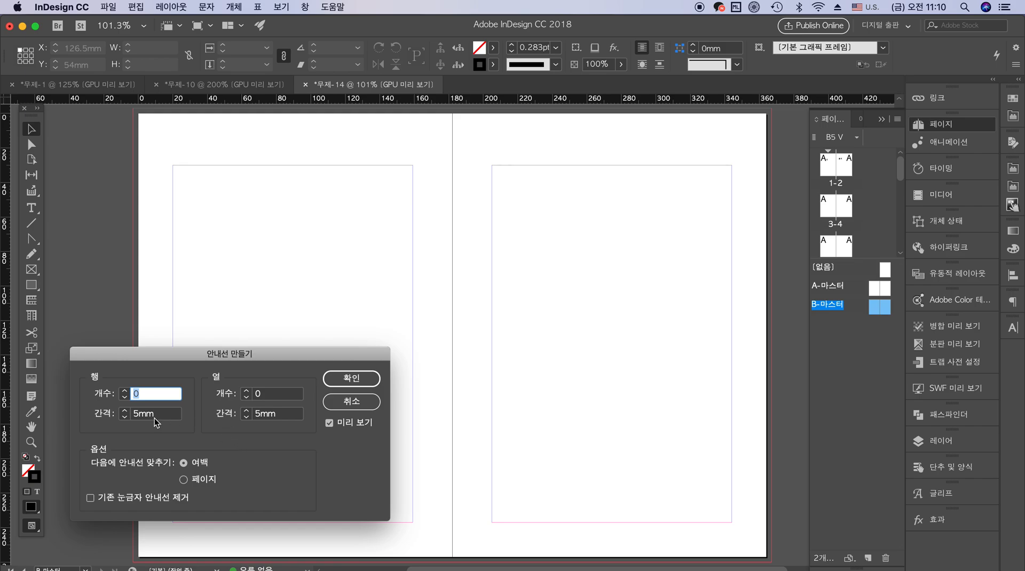
pyautogui.write('3')
pyautogui.press('Tab')
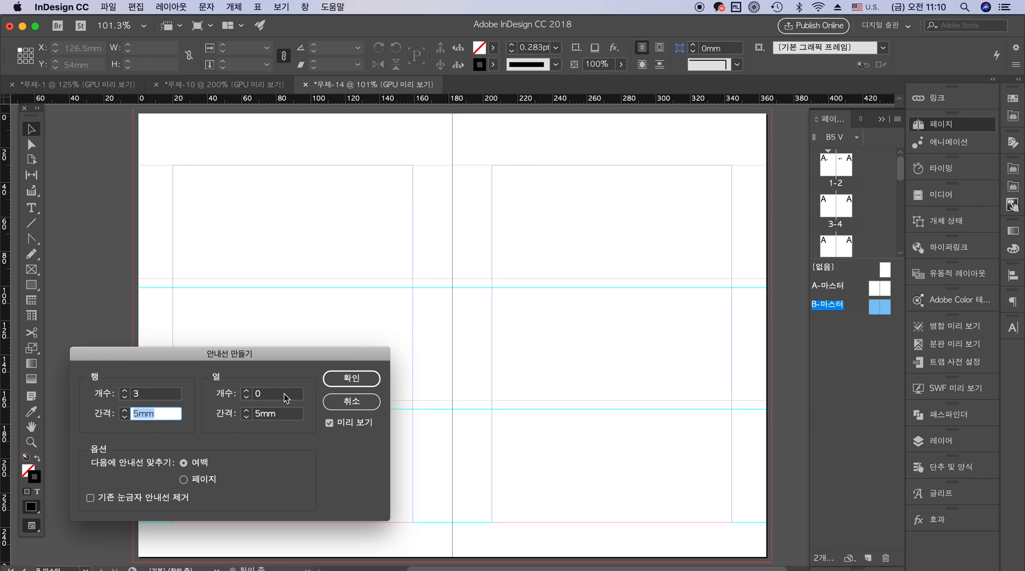
pyautogui.press('Tab')
pyautogui.write('3')
pyautogui.press('Tab')
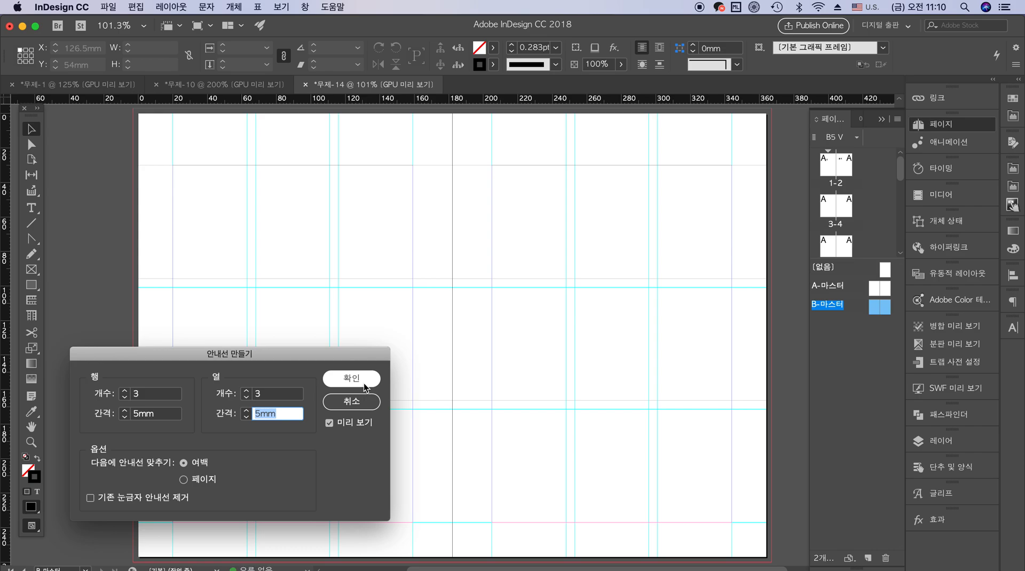
pyautogui.click(151, 400)
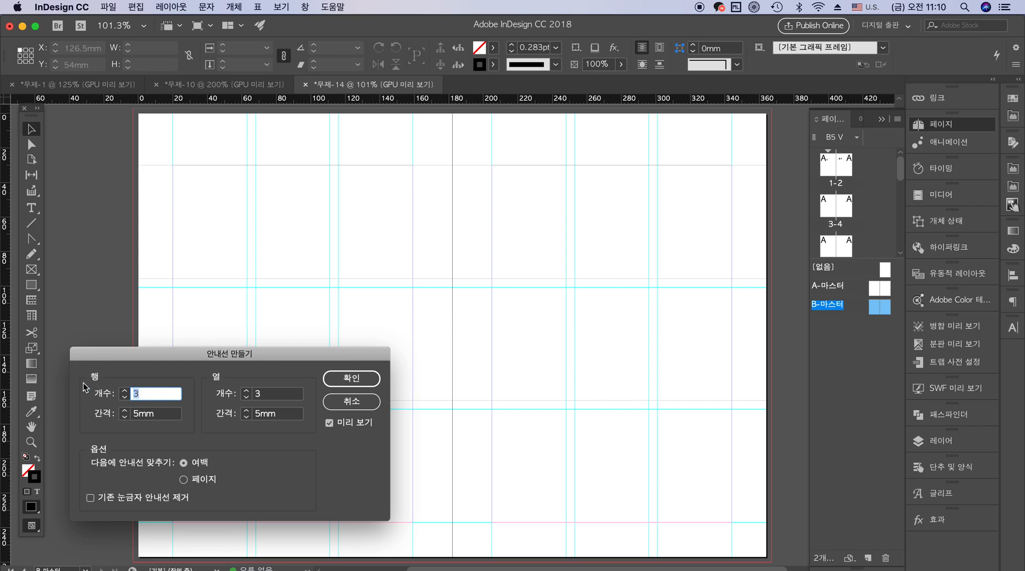
pyautogui.click(353, 401)
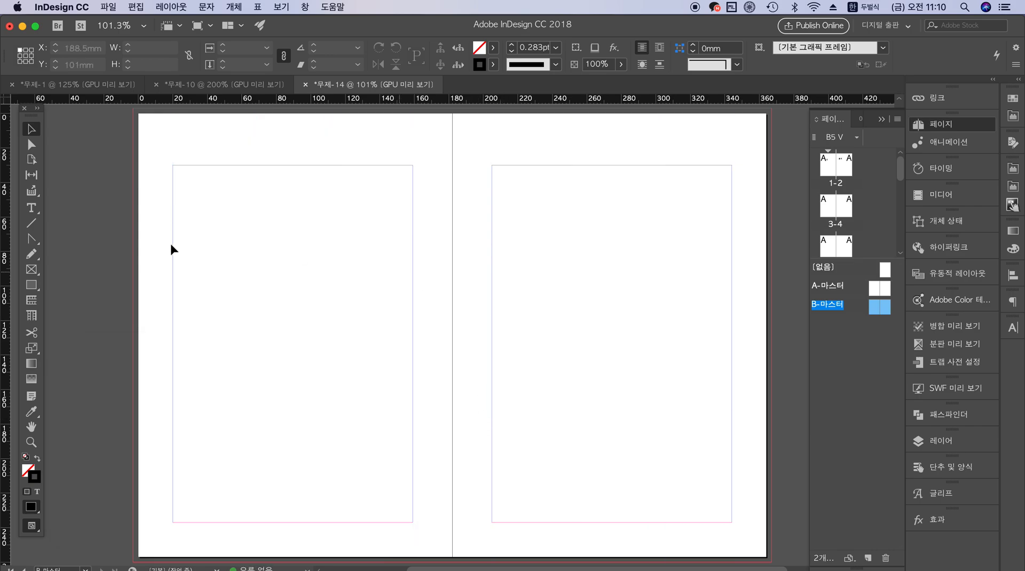
# Divide both pages of the new master spread into 4 columns through its margin and column settings
pyautogui.click(170, 7)
pyautogui.click(191, 49)
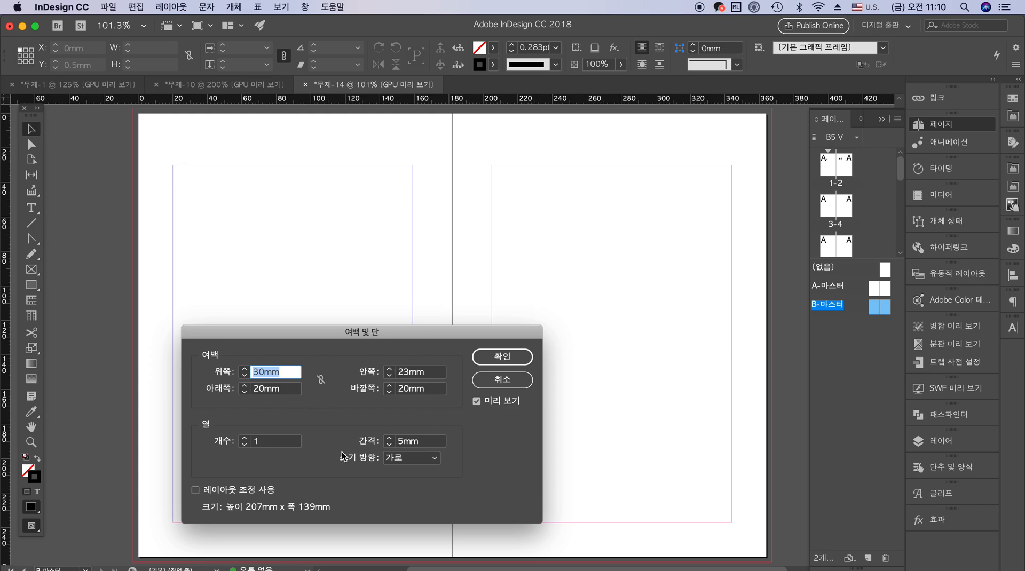
pyautogui.doubleClick(279, 444)
pyautogui.write('4')
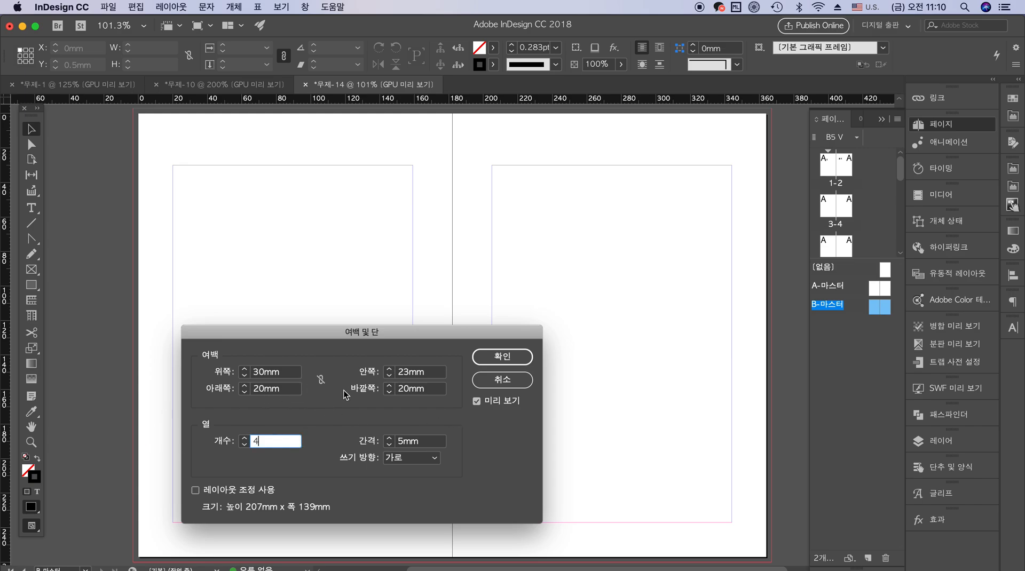
pyautogui.press('Tab')
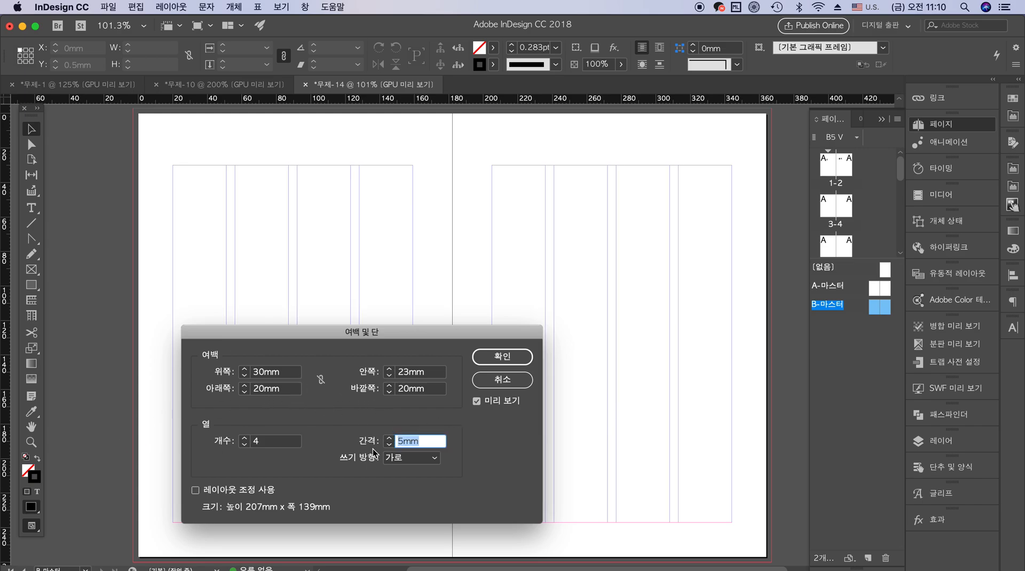
pyautogui.click(494, 354)
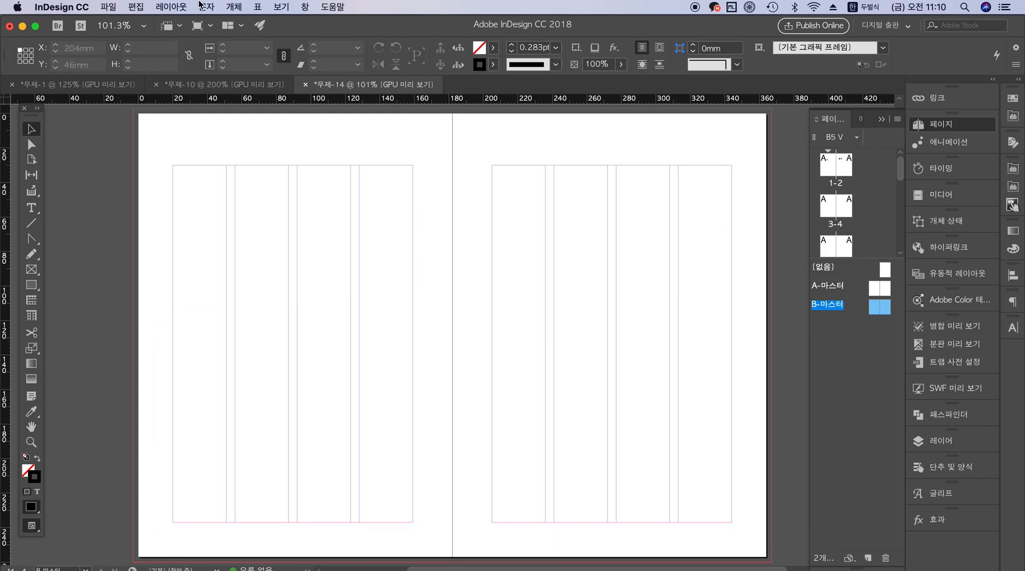
# Show the baseline grid (기준선 격자) over the new master spread
pyautogui.click(280, 7)
pyautogui.moveTo(366, 274)
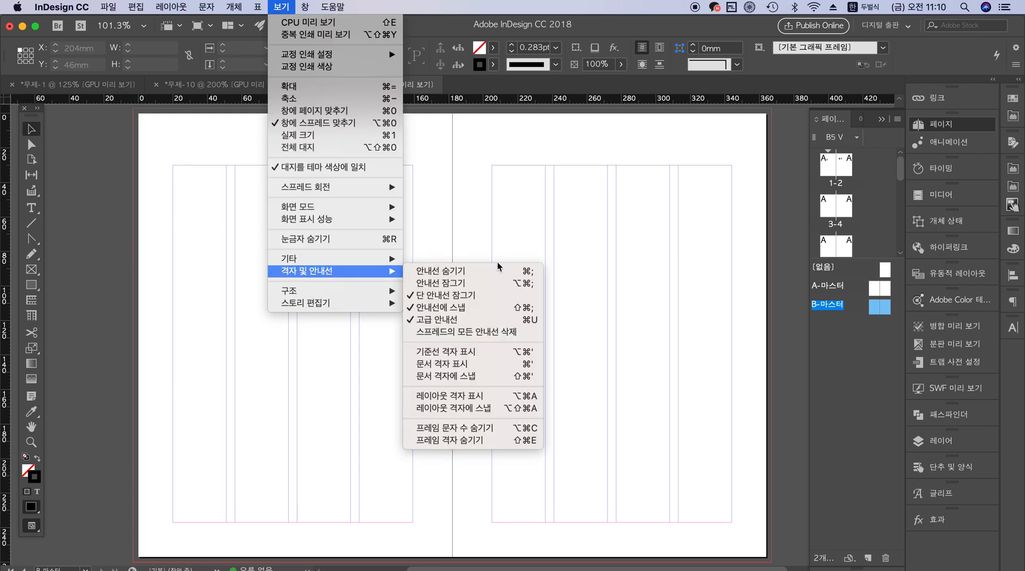
pyautogui.click(501, 352)
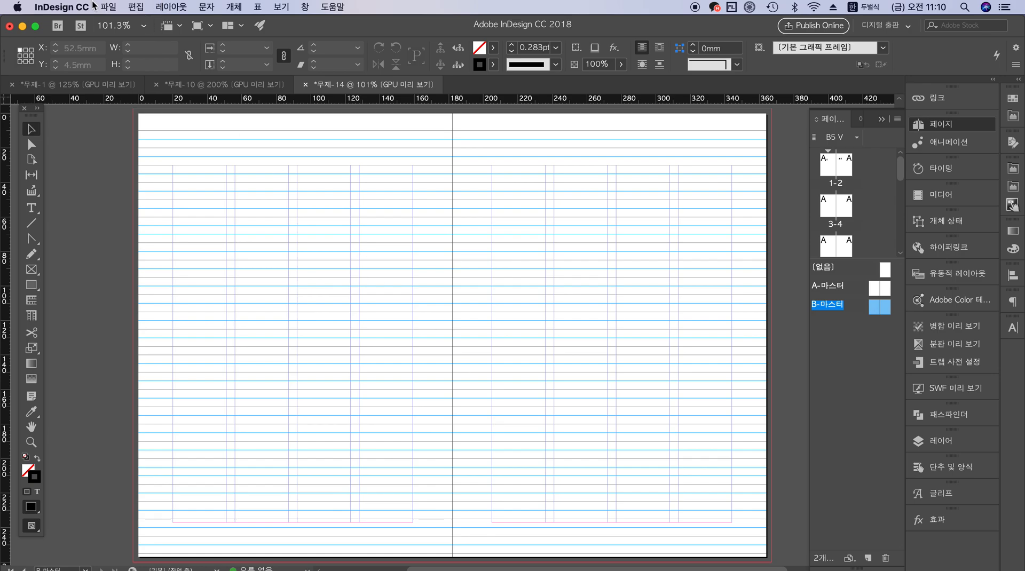
# Open the grid (격자) preferences with the baseline grid settings
pyautogui.click(105, 6)
pyautogui.moveTo(83, 7)
pyautogui.moveTo(85, 35)
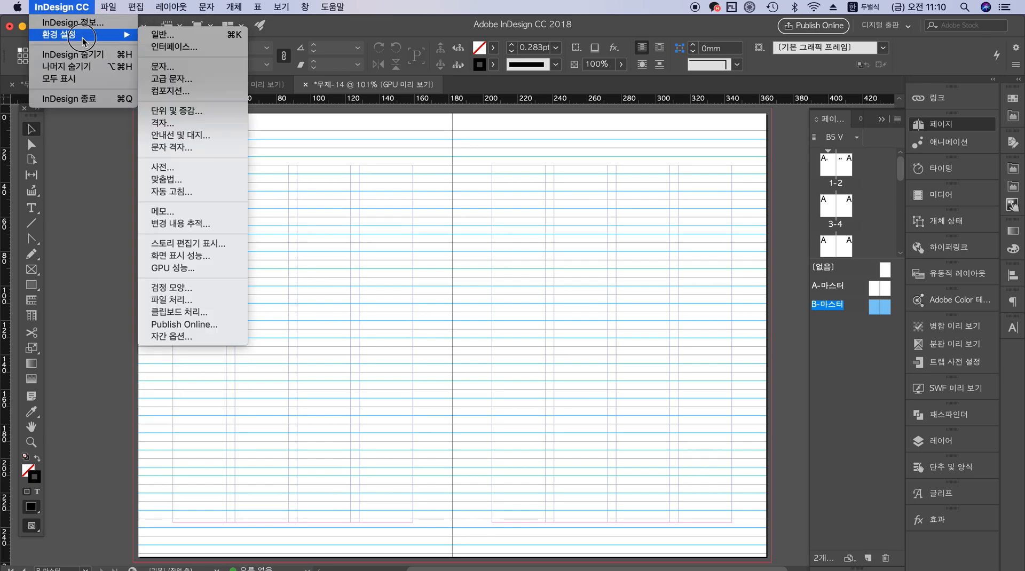
pyautogui.click(465, 12)
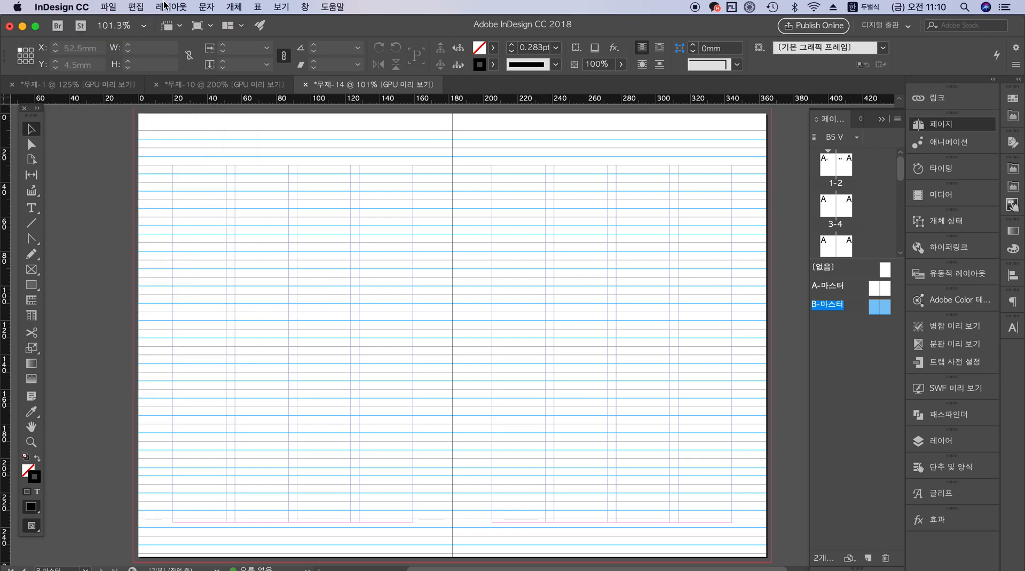
pyautogui.click(136, 7)
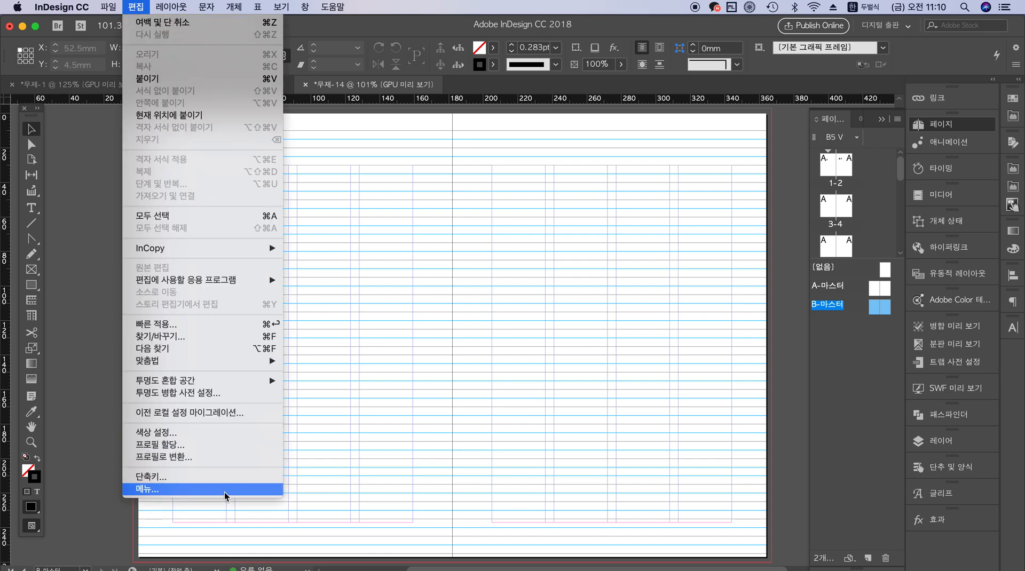
pyautogui.moveTo(69, 8)
pyautogui.moveTo(72, 39)
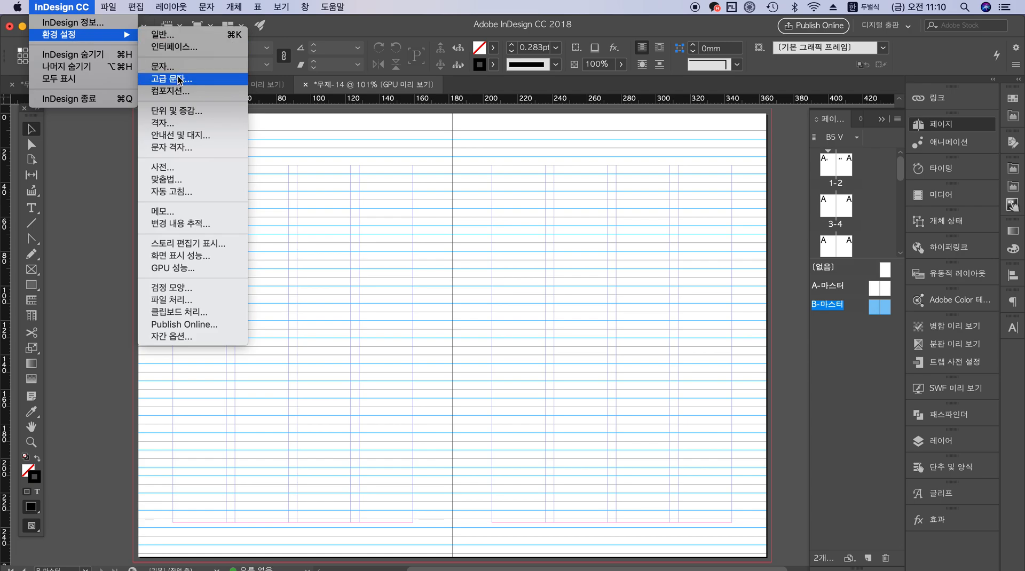
pyautogui.click(197, 120)
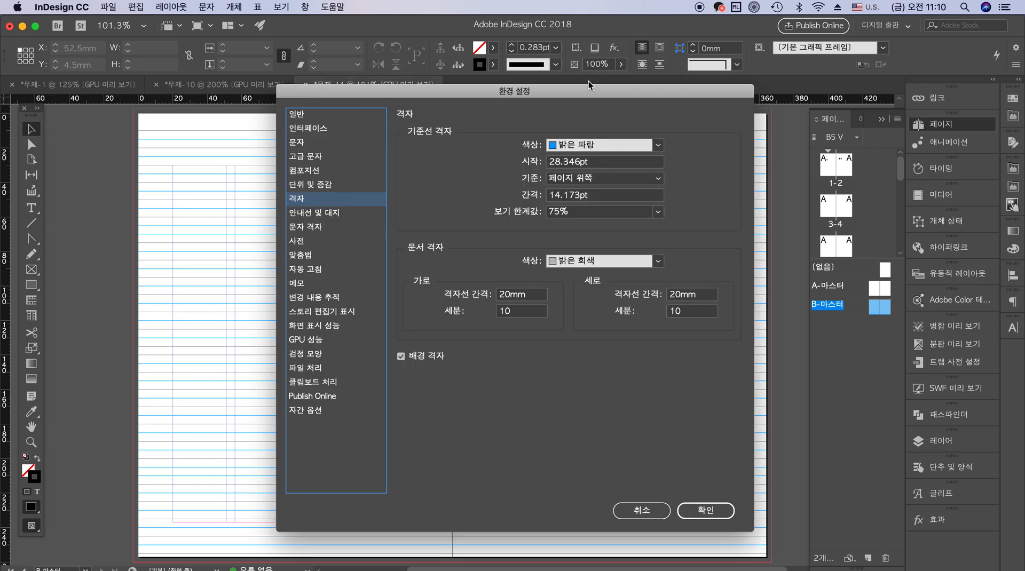
pyautogui.moveTo(568, 91); pyautogui.dragTo(522, 100)
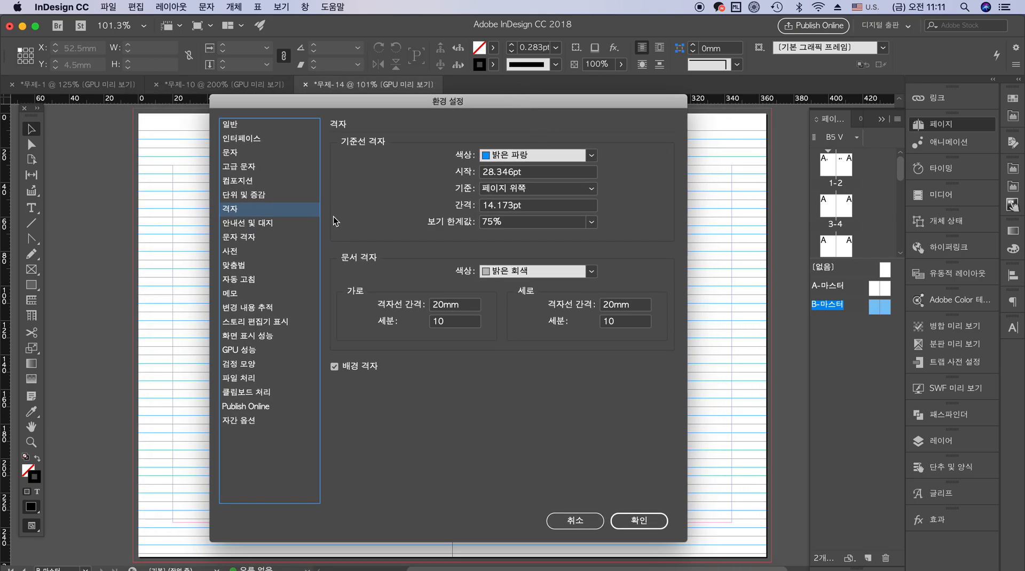
# Review the general (일반) preferences and the available page numbering views
pyautogui.click(236, 125)
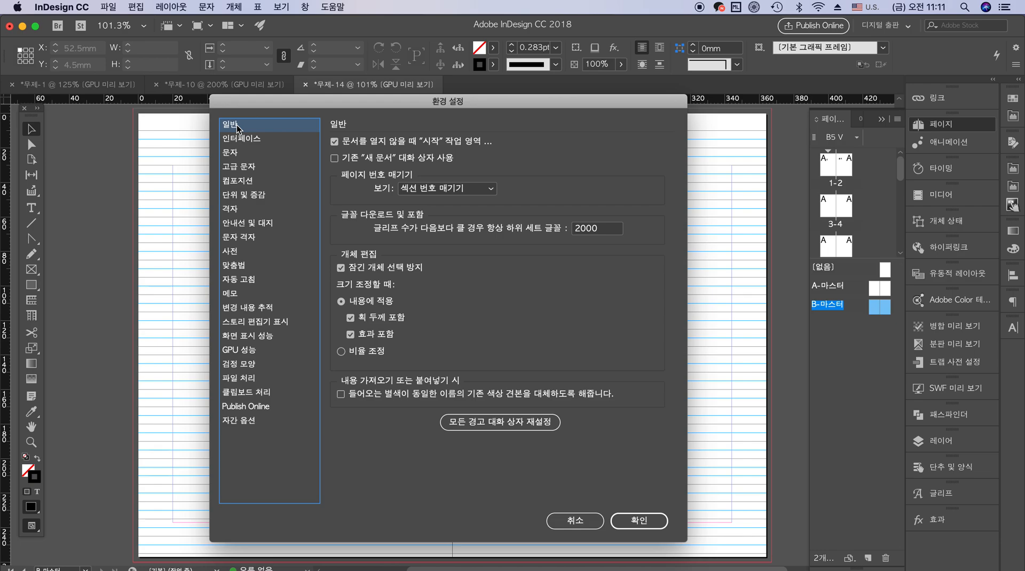
pyautogui.click(451, 188)
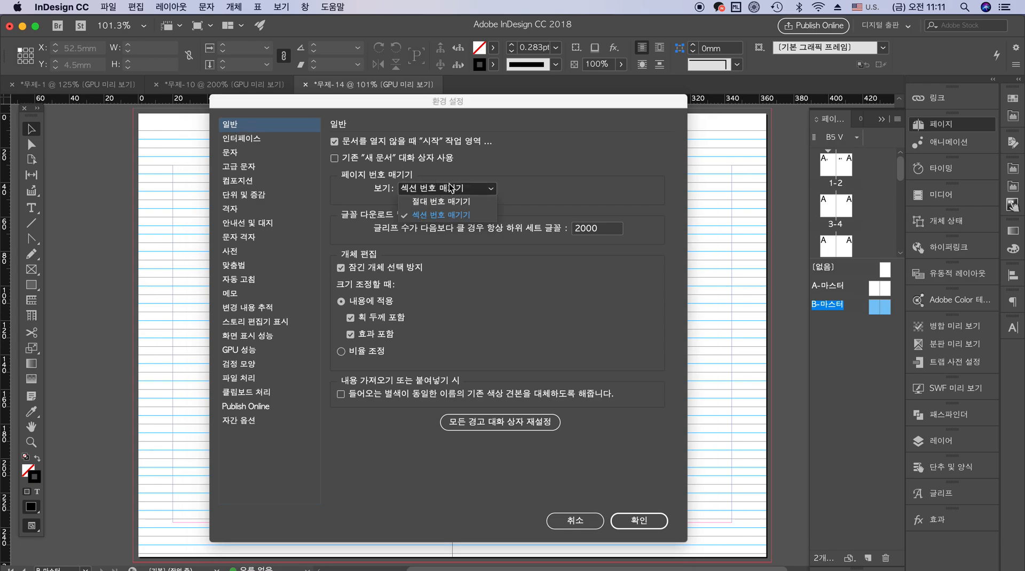
pyautogui.click(578, 167)
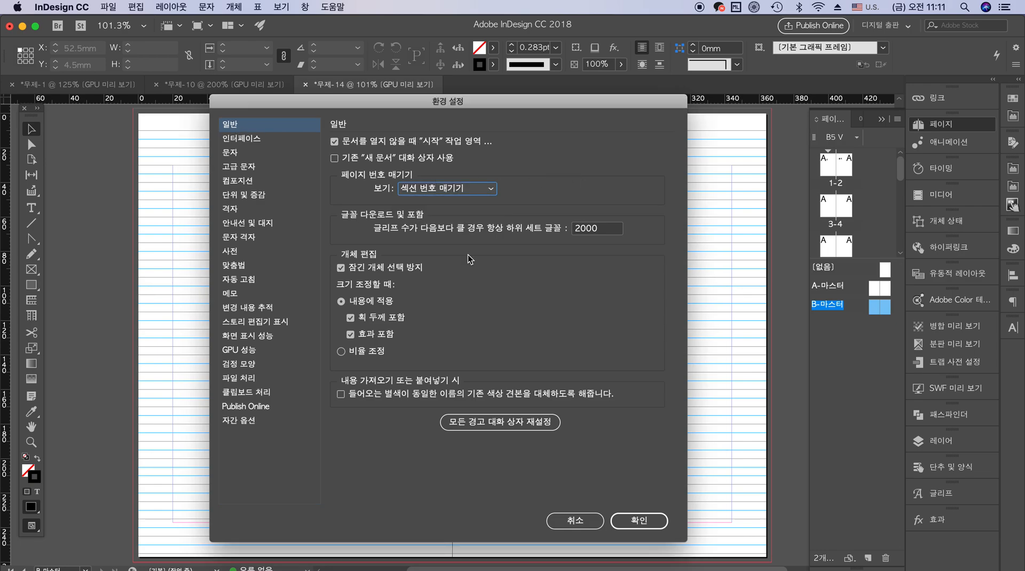
# Compare the darkest and lightest color themes in the interface preferences, ending with the dark one (어둡게)
pyautogui.click(245, 140)
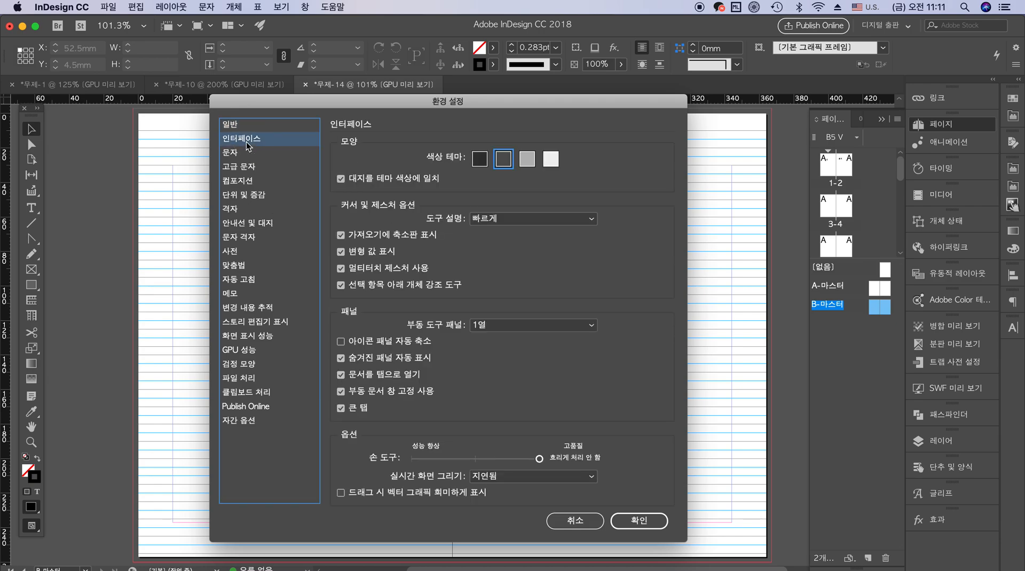
pyautogui.click(479, 160)
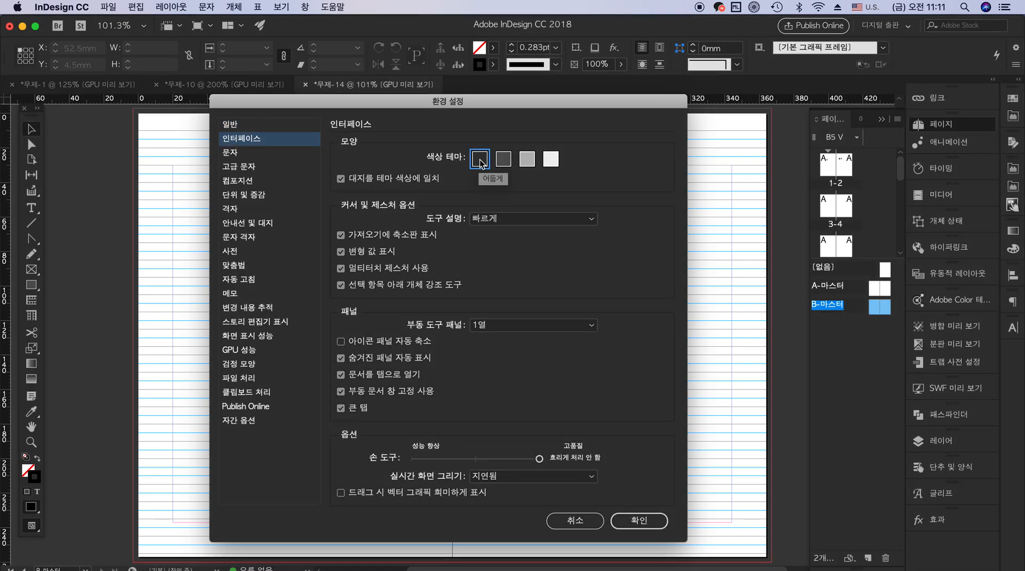
pyautogui.click(553, 160)
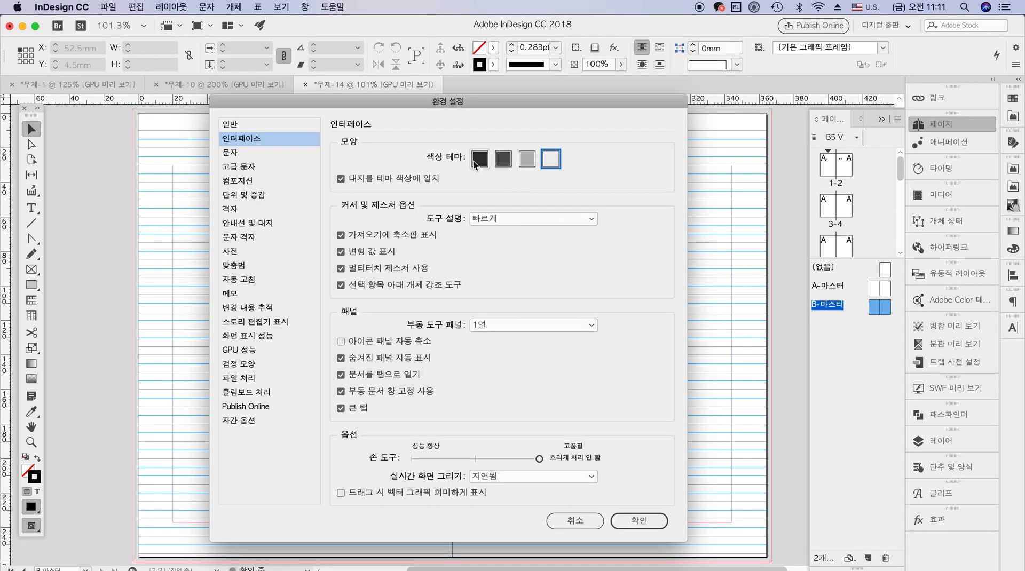
pyautogui.click(477, 160)
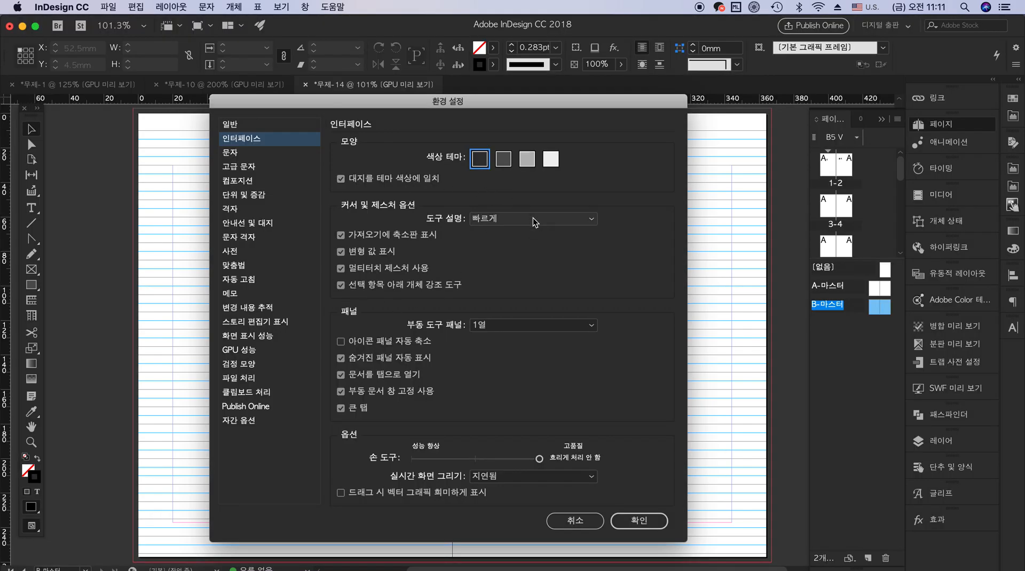
# Try different tool tip (도구 설명) settings in the interface preferences
pyautogui.click(532, 218)
pyautogui.click(540, 238)
pyautogui.click(544, 219)
pyautogui.click(536, 258)
# Review the type (문자), advanced type (고급 문자), composition (컴포지션) and dictionary (사전) preferences, including the available dictionary languages
pyautogui.click(252, 156)
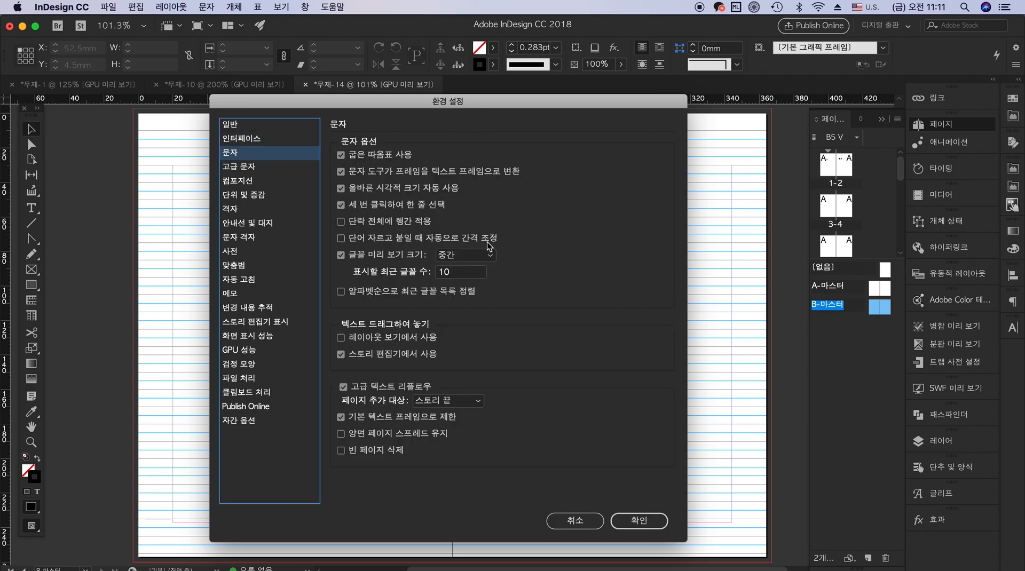
pyautogui.click(256, 168)
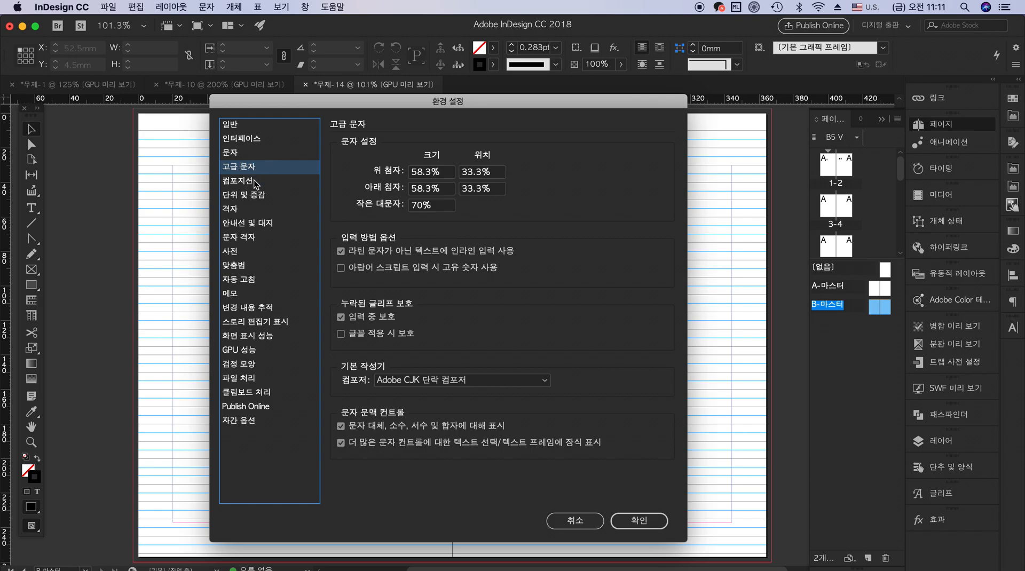
pyautogui.click(254, 180)
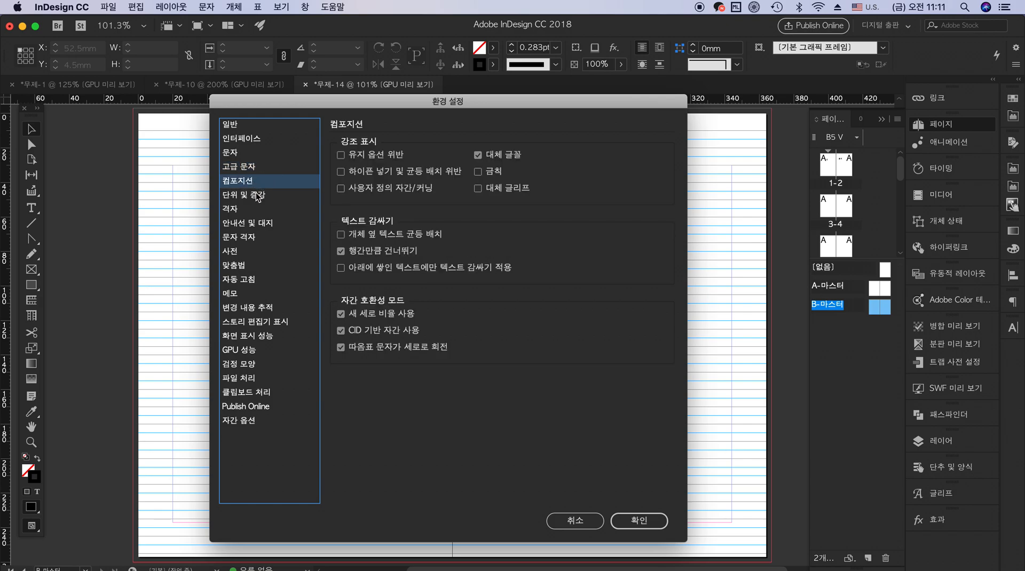
pyautogui.click(247, 255)
pyautogui.click(494, 148)
pyautogui.click(494, 151)
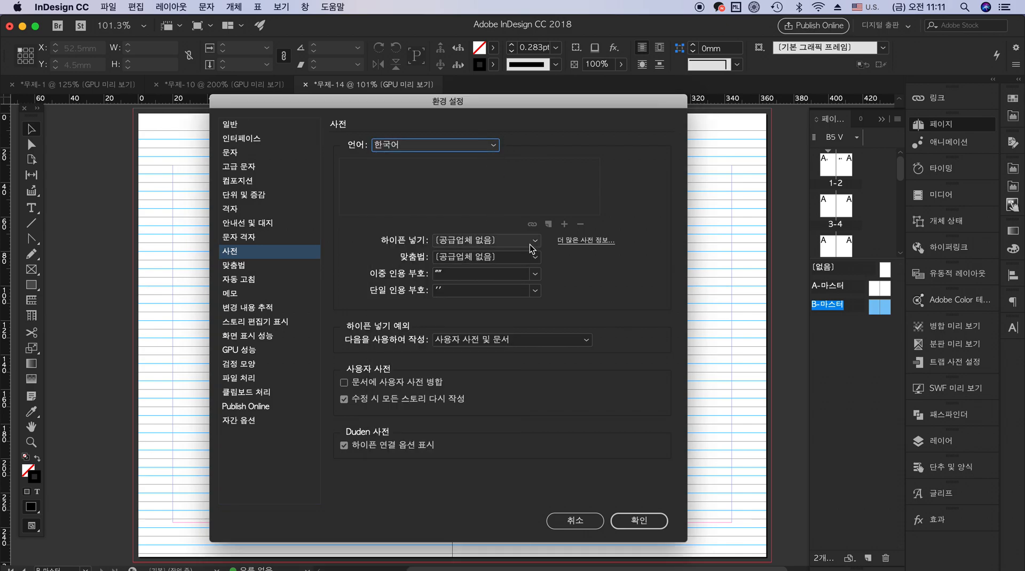
# Look through the spelling (맞춤법), notes (메모), GPU performance (GPU 성능) and spacing options (자간 옵션) preferences
pyautogui.click(251, 265)
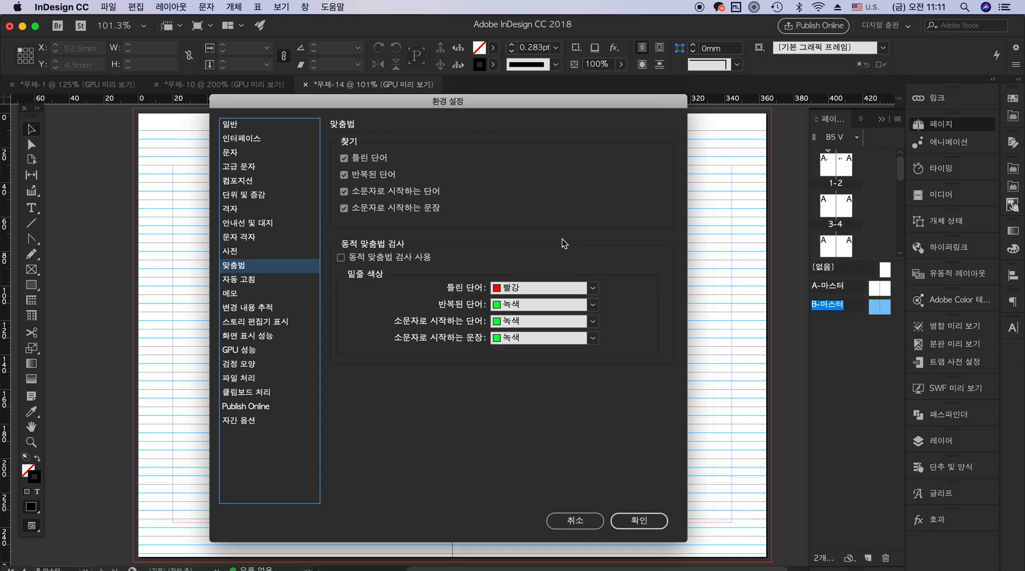
pyautogui.click(244, 293)
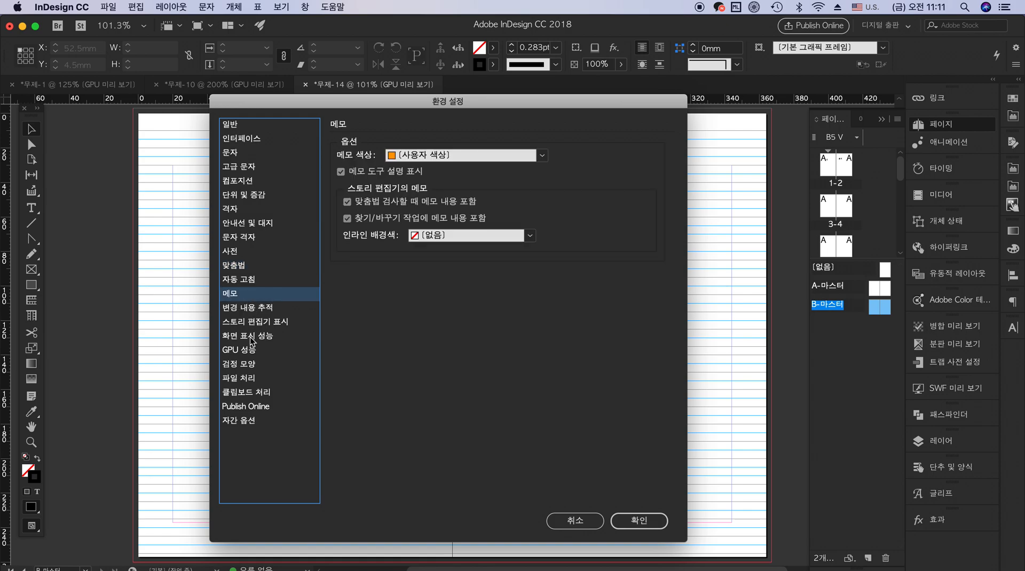
pyautogui.click(252, 350)
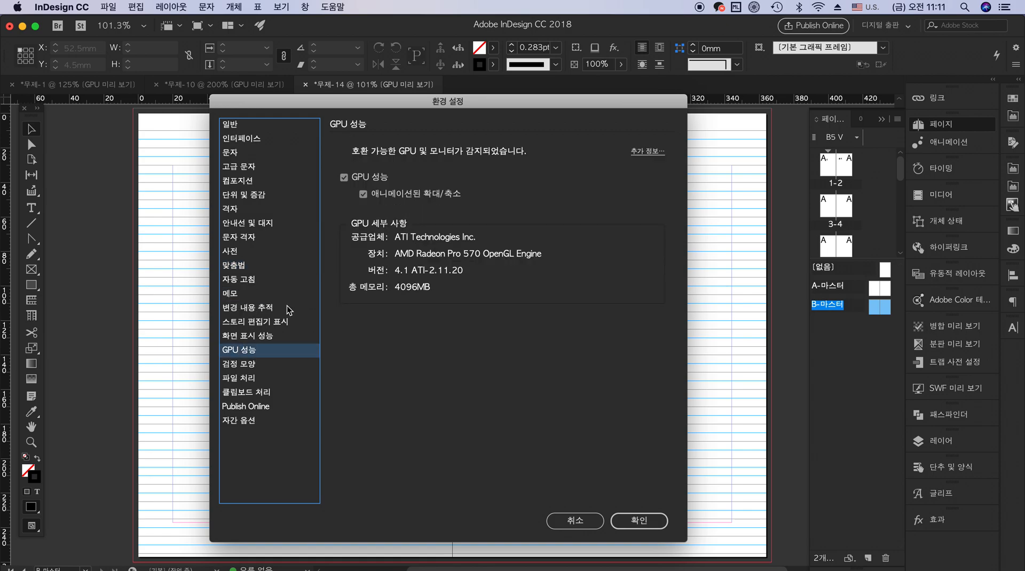
pyautogui.click(247, 421)
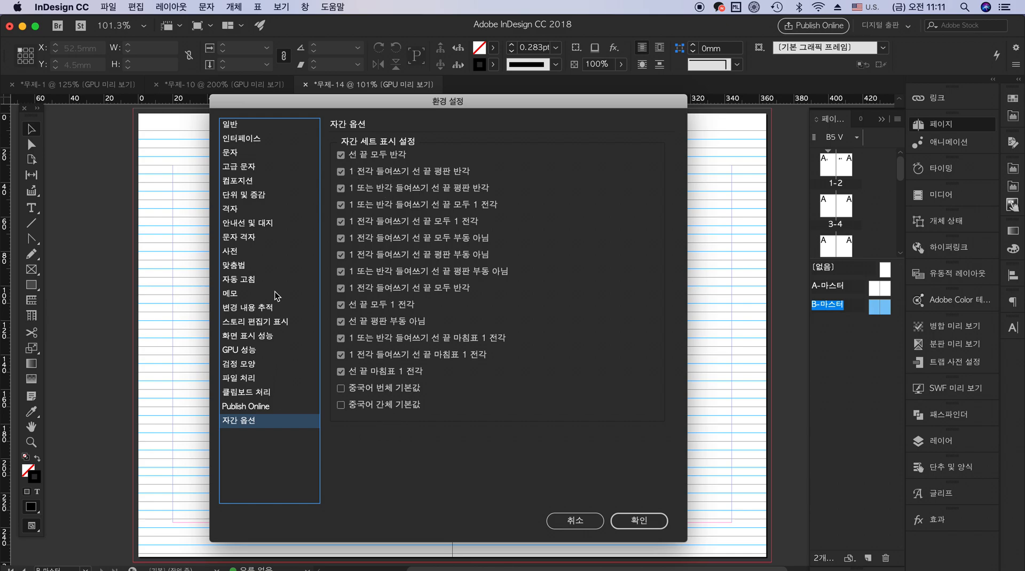
pyautogui.click(241, 293)
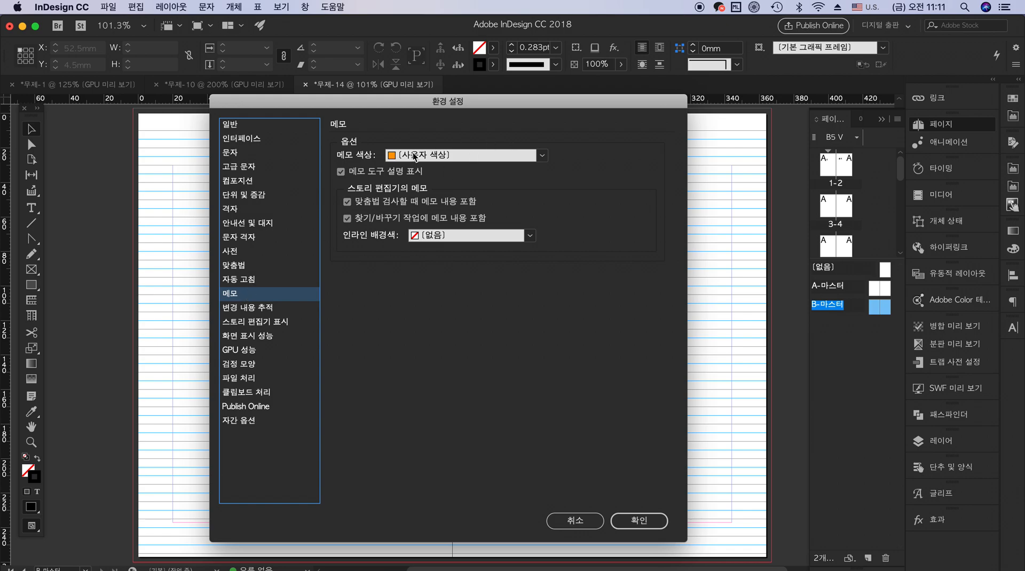
# Review the ruler origin (원점) and horizontal ruler unit (가로) choices in the units and increments (단위 및 증감) preferences
pyautogui.click(245, 208)
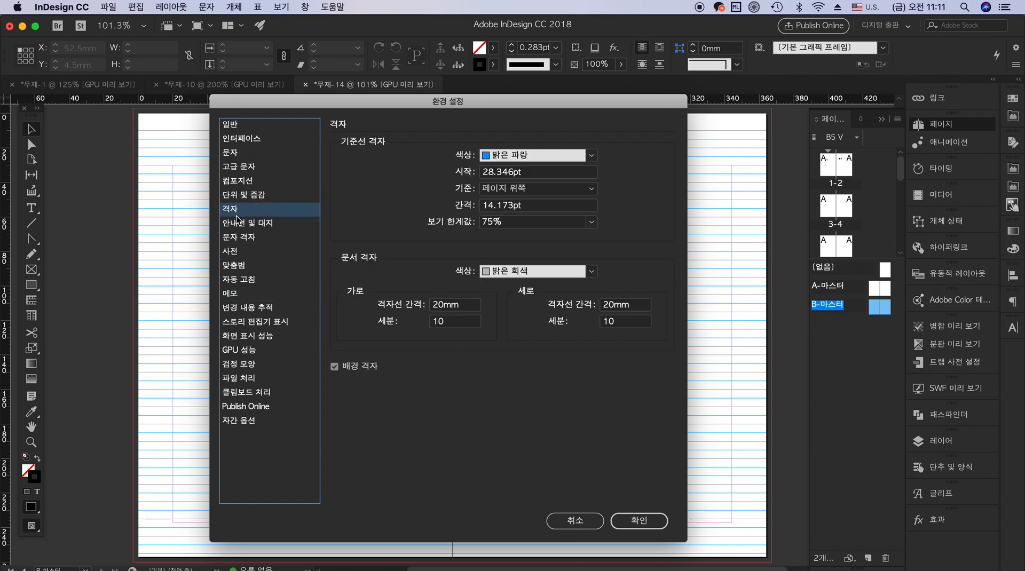
pyautogui.click(259, 185)
pyautogui.click(261, 195)
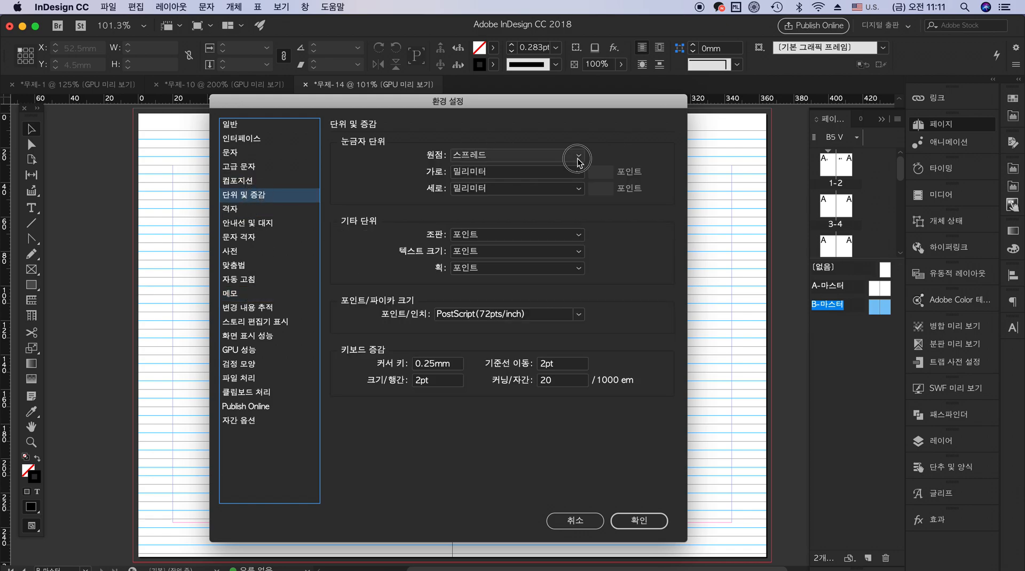
pyautogui.click(578, 157)
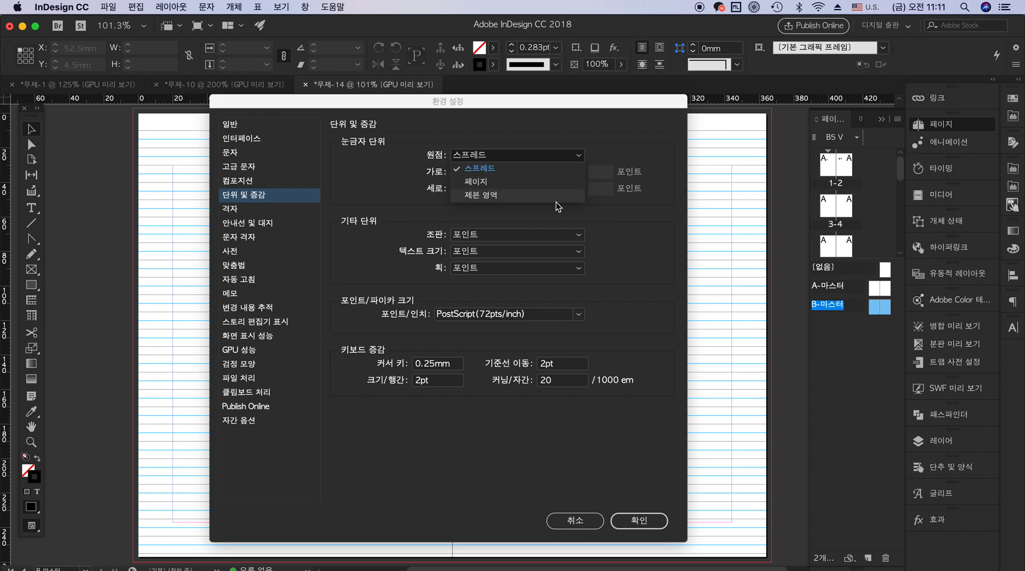
pyautogui.click(563, 170)
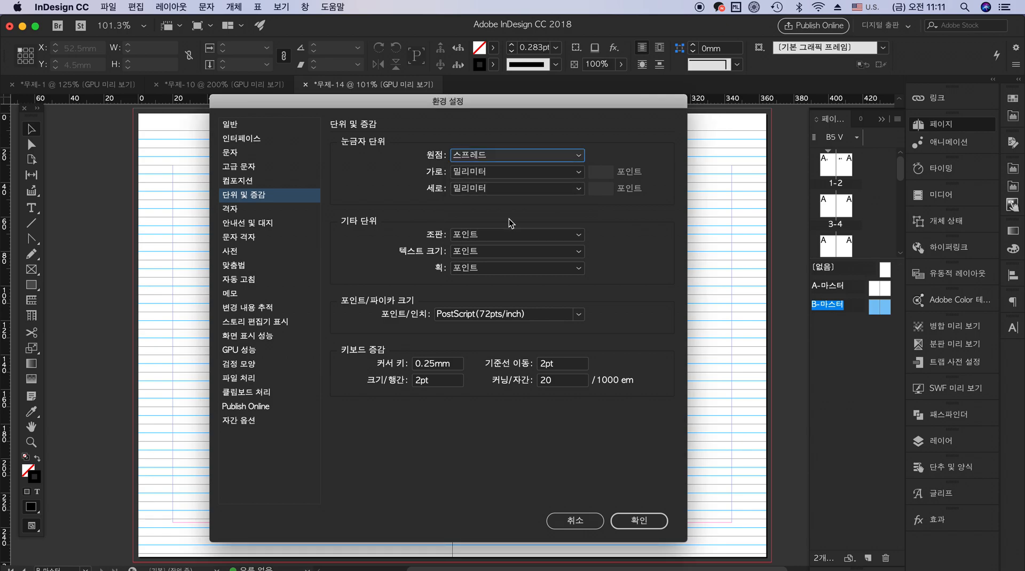
pyautogui.click(575, 172)
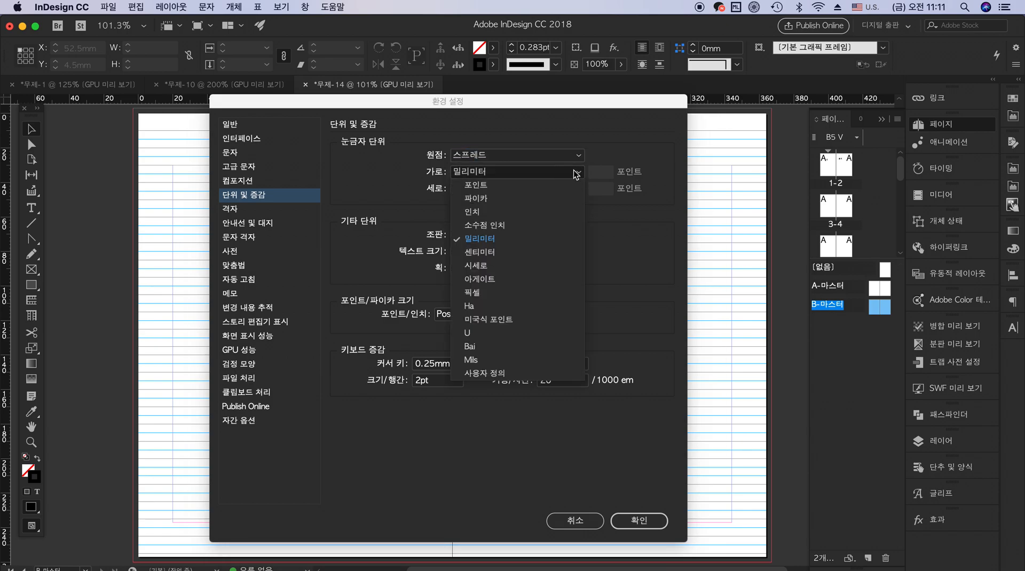
pyautogui.click(552, 240)
# Examine the available typesetting units (조판) and points-per-inch (포인트/인치) choices without changing them
pyautogui.click(580, 233)
pyautogui.click(583, 235)
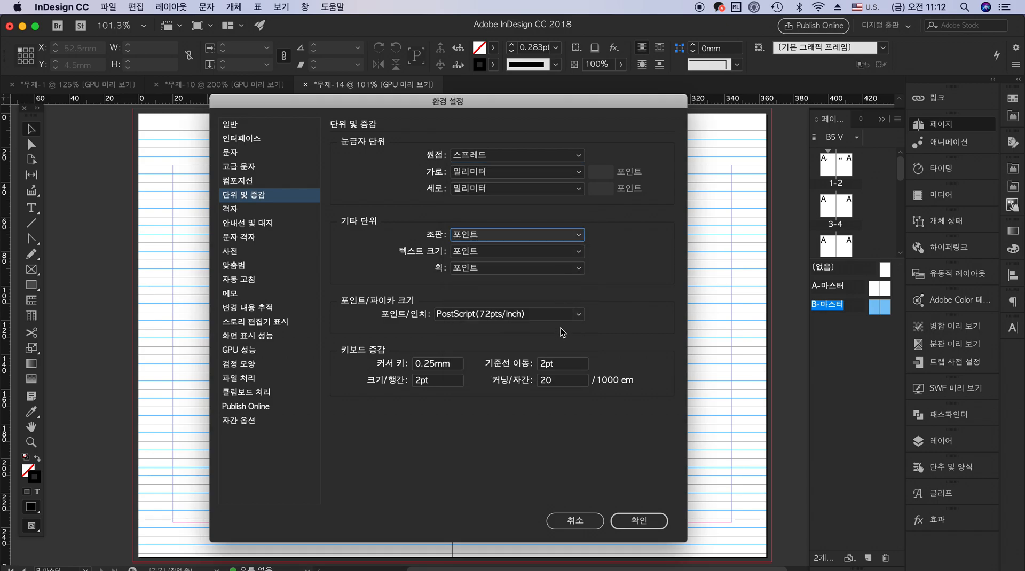
pyautogui.click(568, 315)
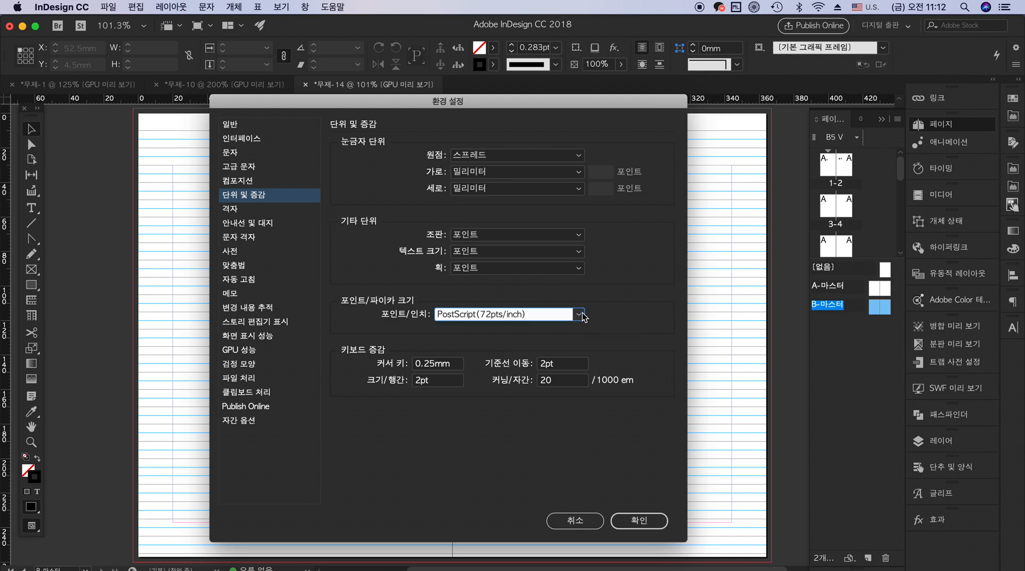
pyautogui.click(580, 315)
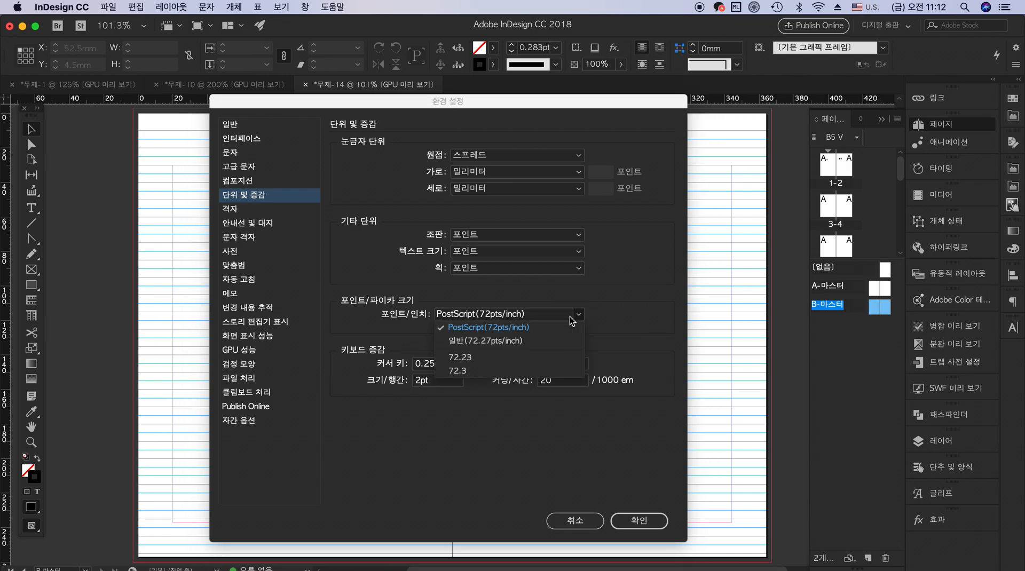
pyautogui.click(527, 322)
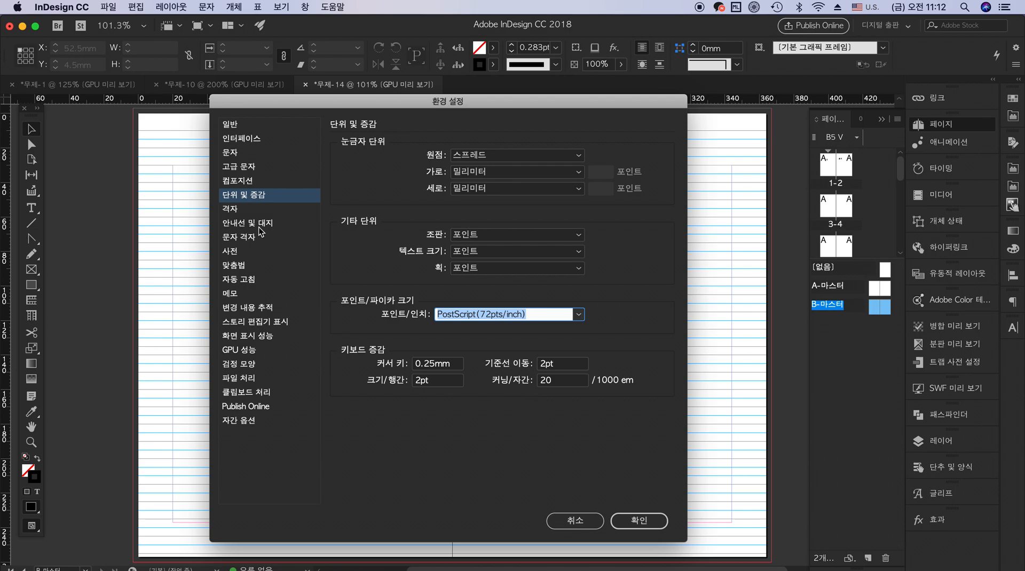
# Review the margin color choices and the guides-in-back option (배경 안내선) in the guides and pasteboard (안내선 및 대지) preferences
pyautogui.click(245, 209)
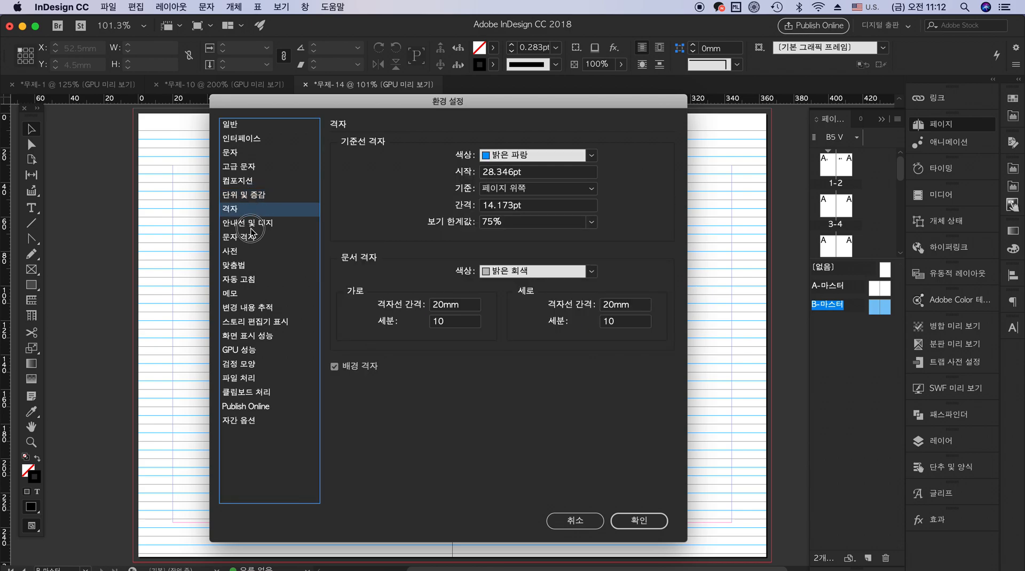
pyautogui.click(252, 224)
pyautogui.click(585, 156)
pyautogui.click(585, 156)
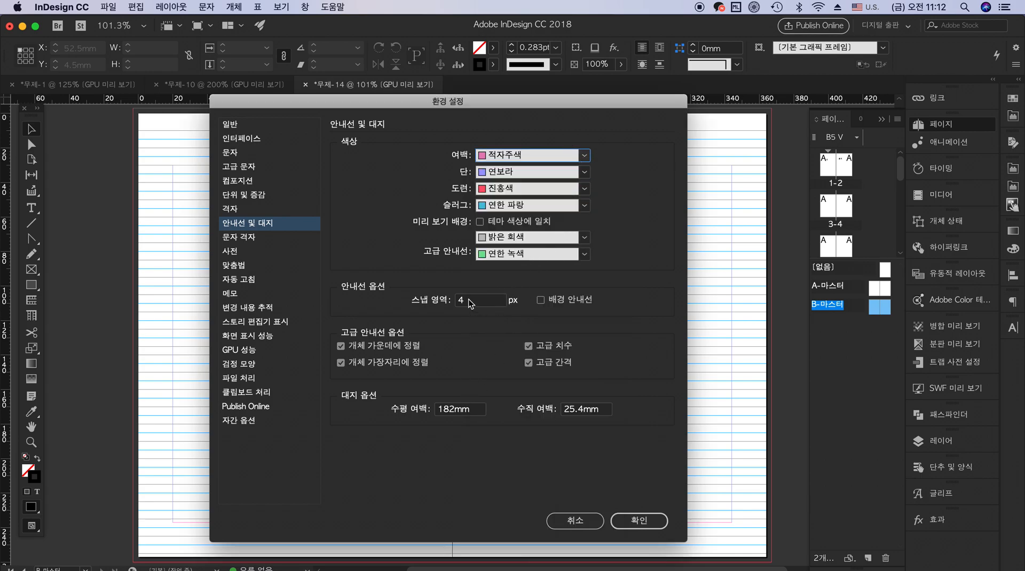
pyautogui.click(539, 300)
pyautogui.click(540, 300)
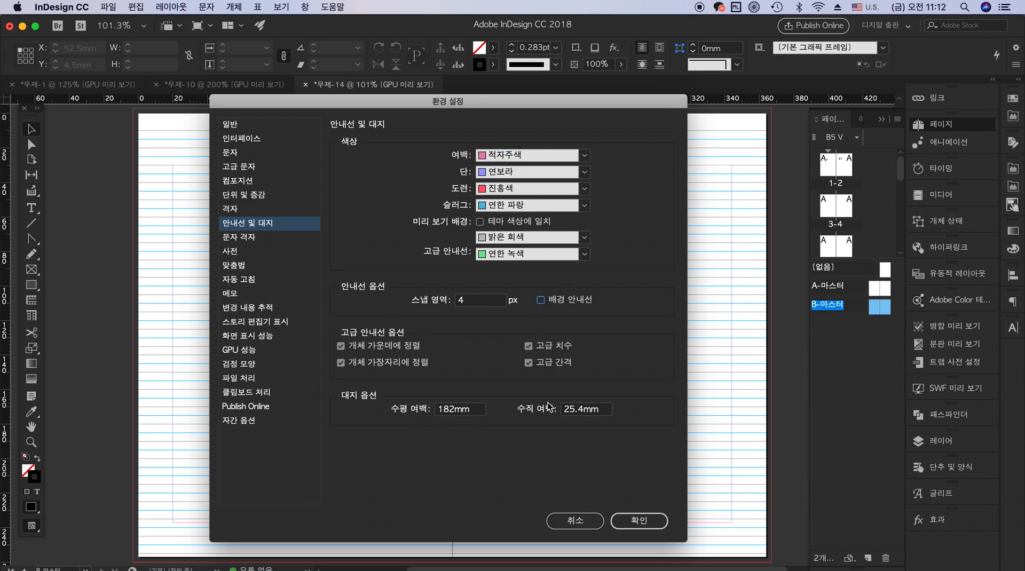
# Set the baseline grid to start at 25 pt relative to the top margin (위쪽 여백) and apply the preferences
pyautogui.click(256, 209)
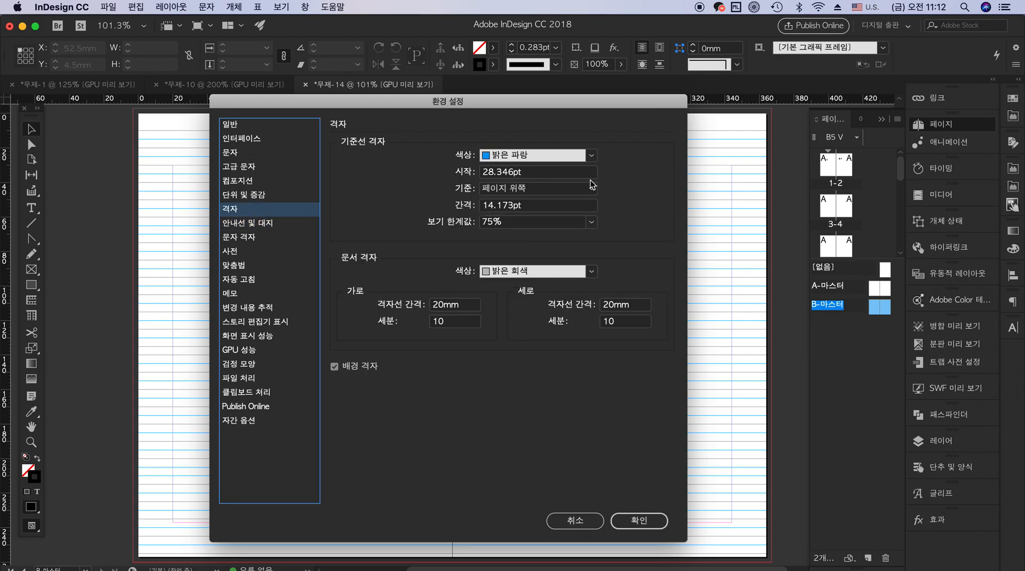
pyautogui.click(543, 174)
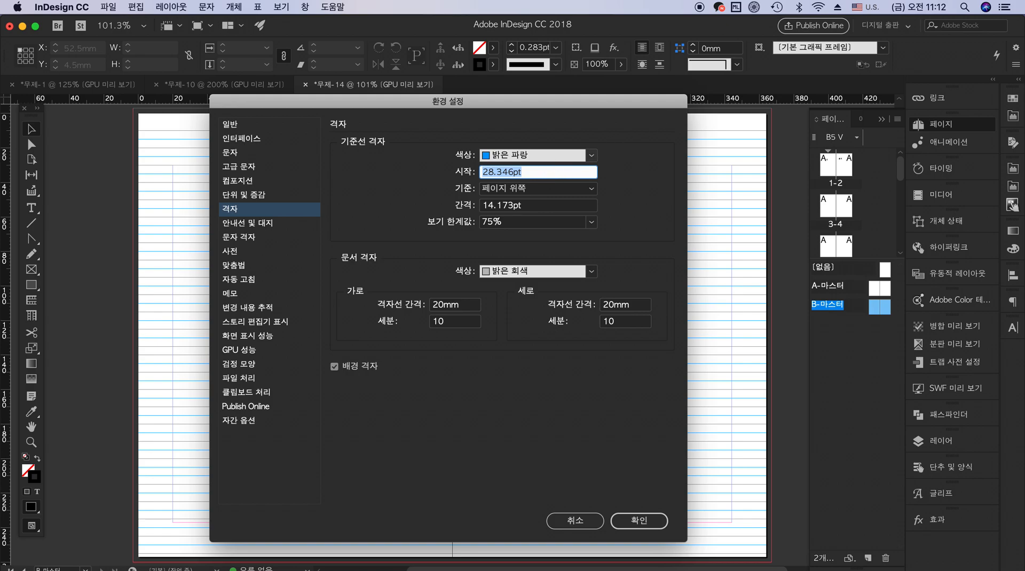
pyautogui.write('25')
pyautogui.press('Tab')
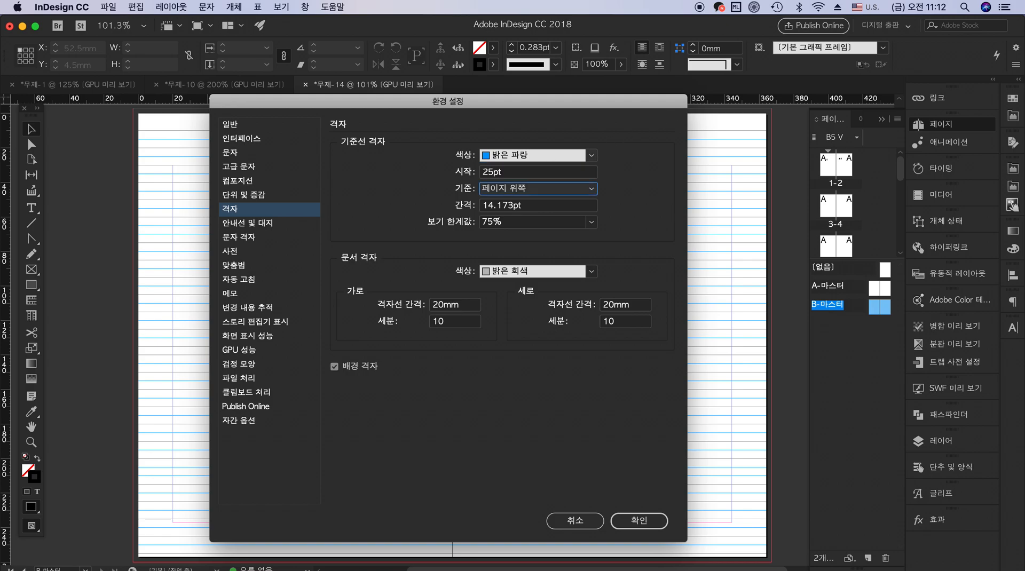
pyautogui.click(565, 190)
pyautogui.click(555, 215)
pyautogui.click(639, 521)
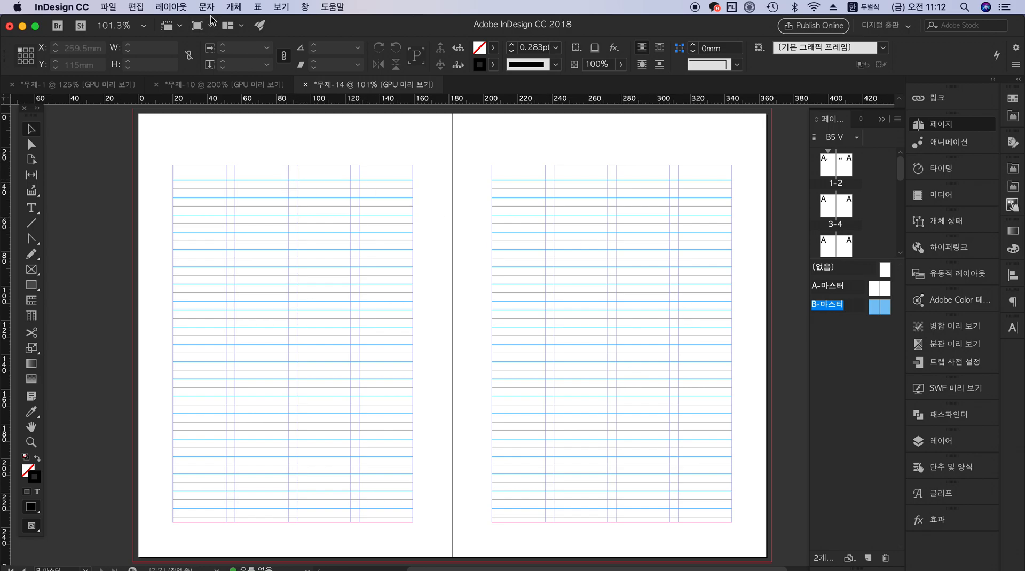
# Reopen the grid (격자) preferences and set the baseline grid start to 0 pt, relative to the top margin (위쪽 여백)
pyautogui.click(80, 8)
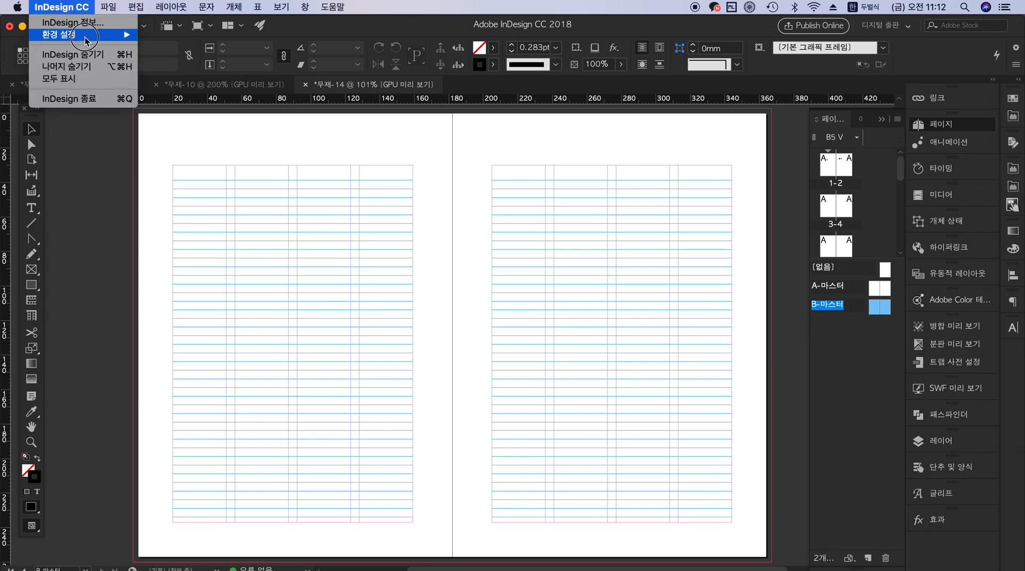
pyautogui.moveTo(80, 41)
pyautogui.click(197, 127)
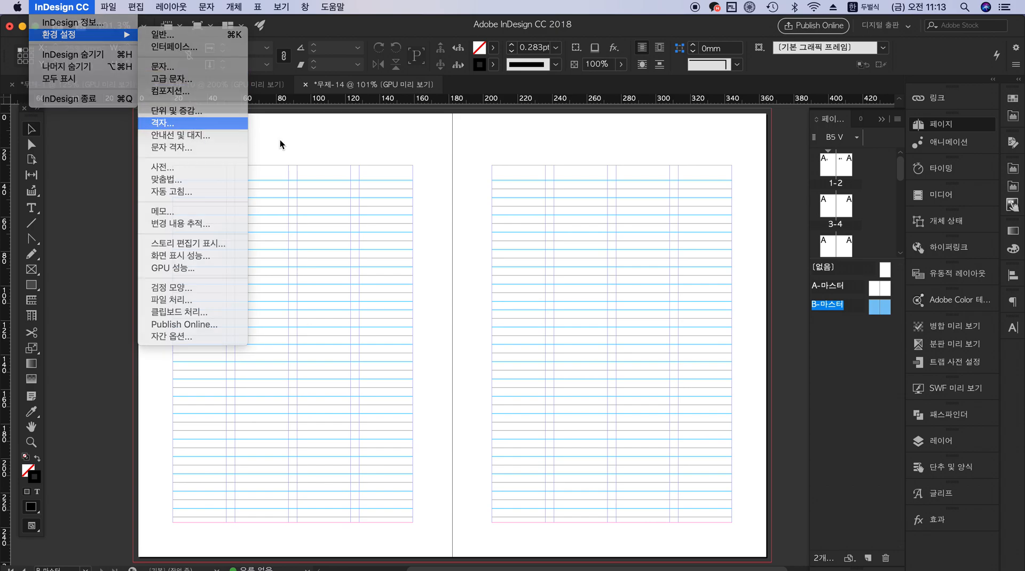
pyautogui.moveTo(539, 177); pyautogui.dragTo(413, 158)
pyautogui.moveTo(508, 173); pyautogui.dragTo(413, 155)
pyautogui.write('0')
pyautogui.press('Tab')
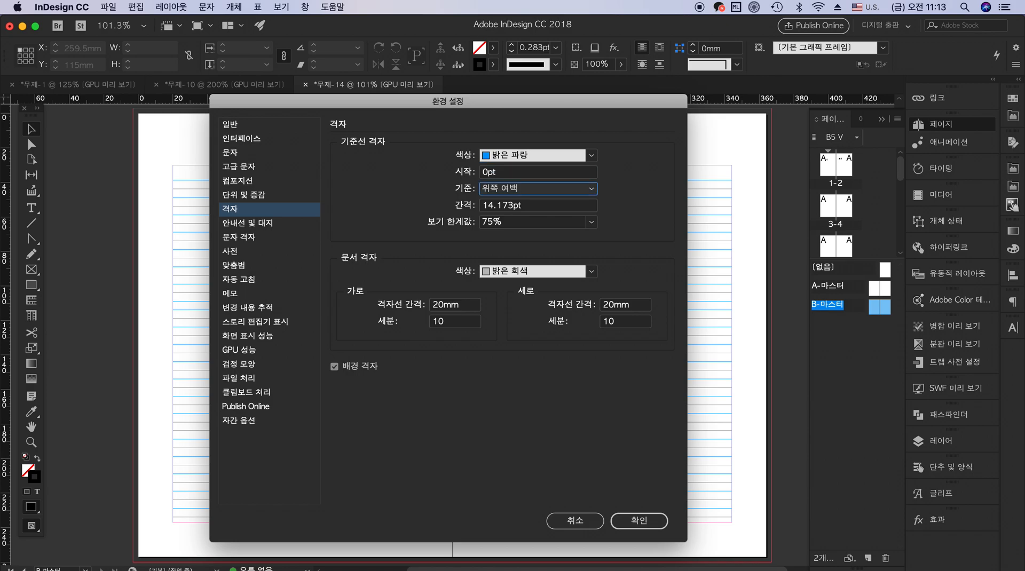
pyautogui.click(587, 191)
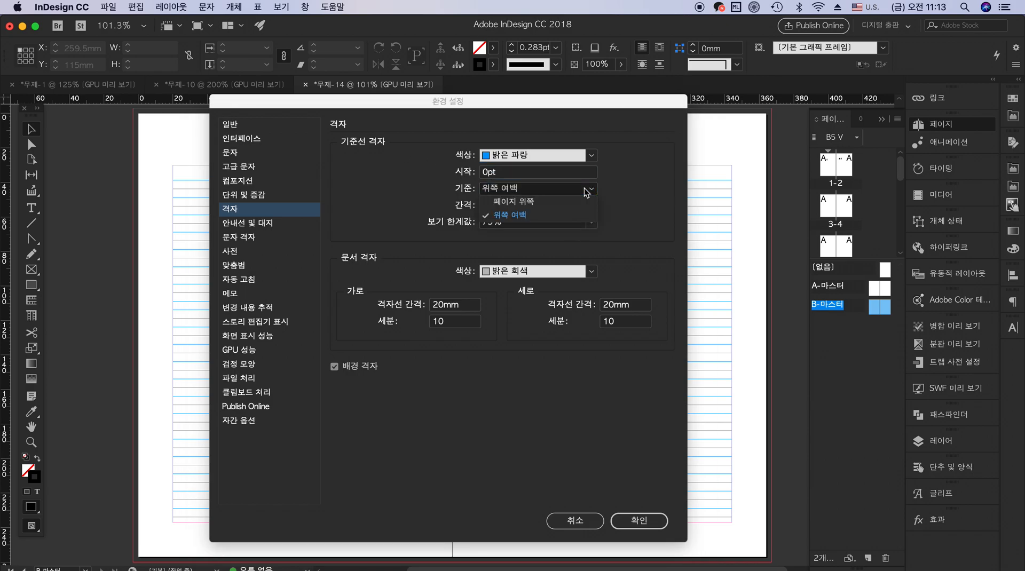
pyautogui.click(570, 211)
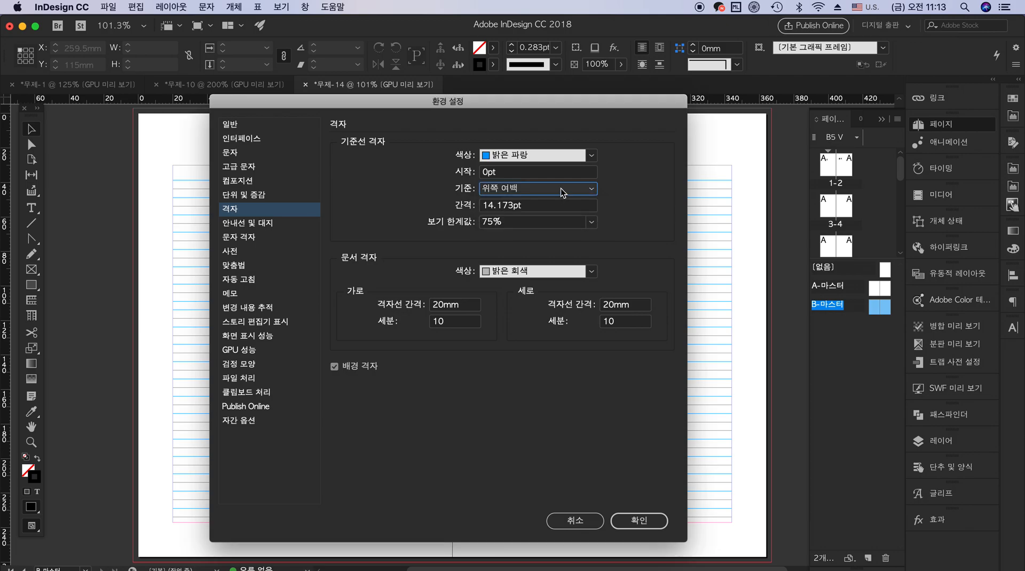
# Set the baseline grid increment (간격) to 16 pt and the view threshold (보기 한계값) to 50%, and apply the preferences
pyautogui.doubleClick(540, 204)
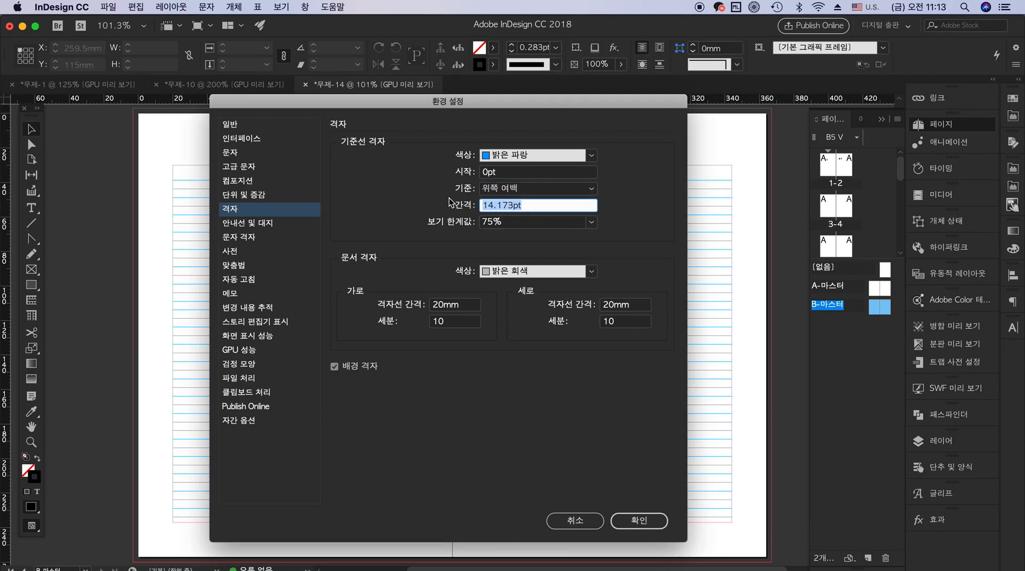
pyautogui.write('16')
pyautogui.press('Tab')
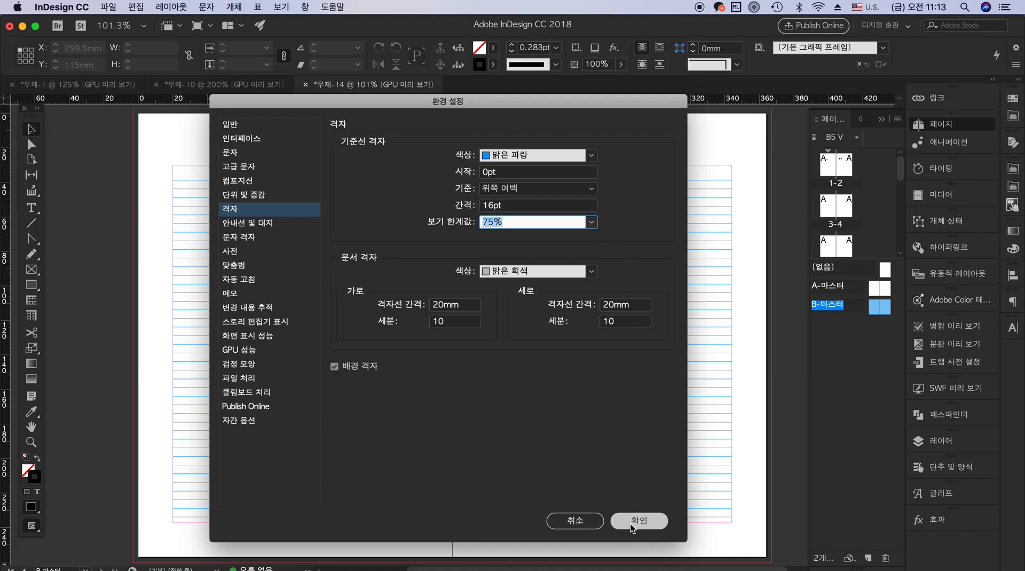
pyautogui.click(593, 224)
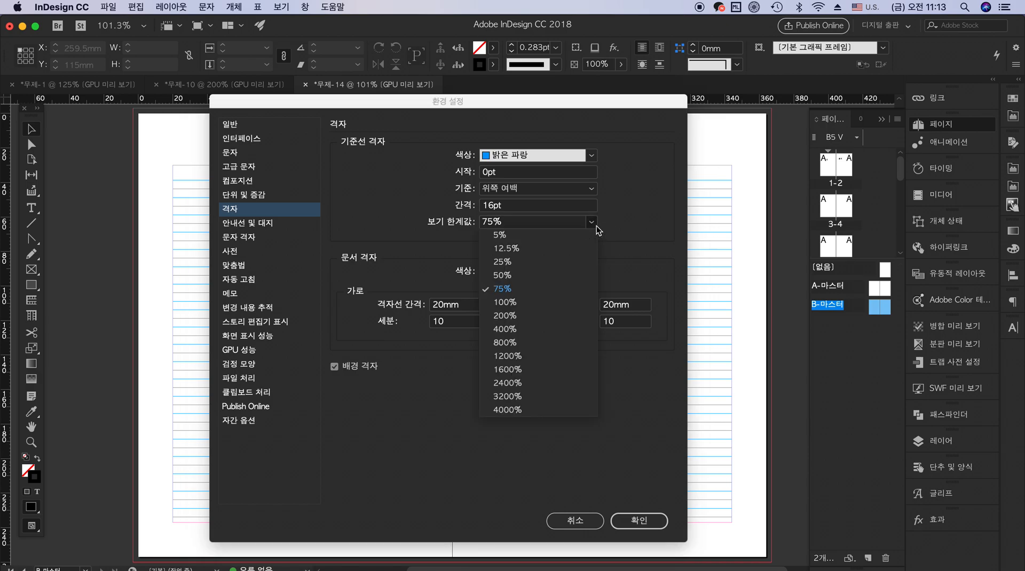
pyautogui.click(557, 274)
pyautogui.click(649, 523)
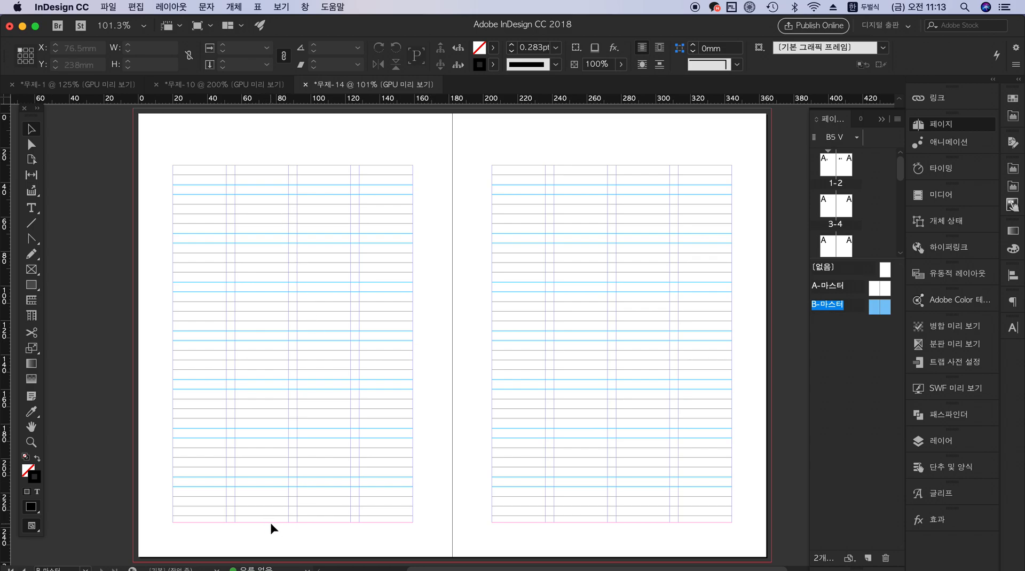
# Set the bottom margin (아래쪽) of B-마스터 to 18 mm and apply the margins and columns settings
pyautogui.click(170, 8)
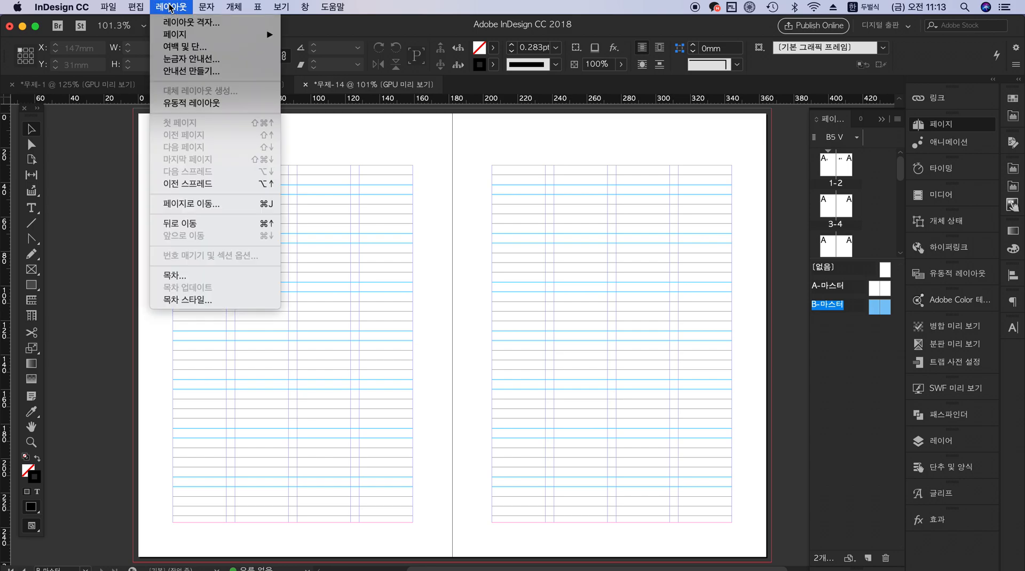
pyautogui.click(197, 47)
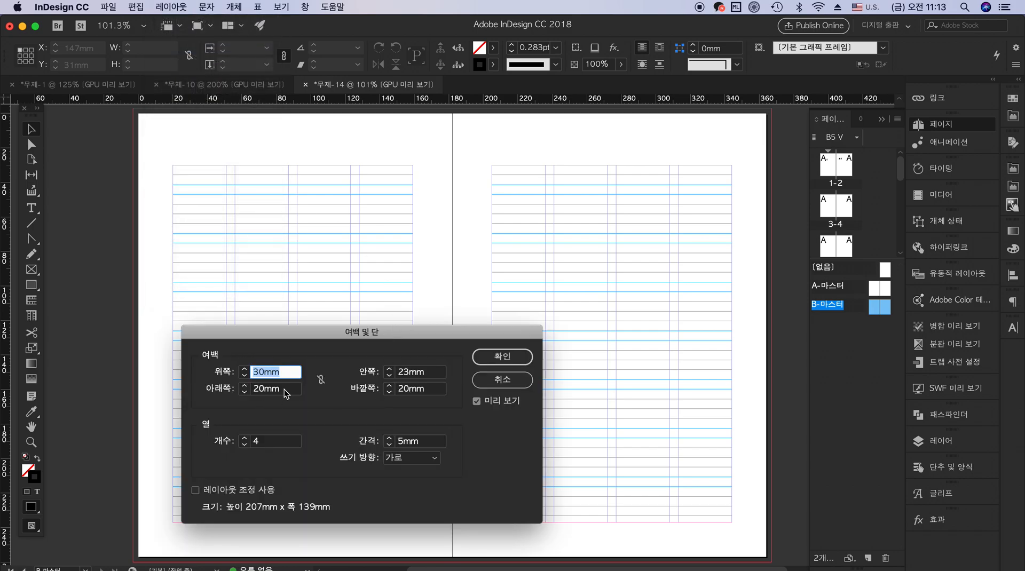
pyautogui.click(212, 393)
pyautogui.write('18')
pyautogui.press('Tab')
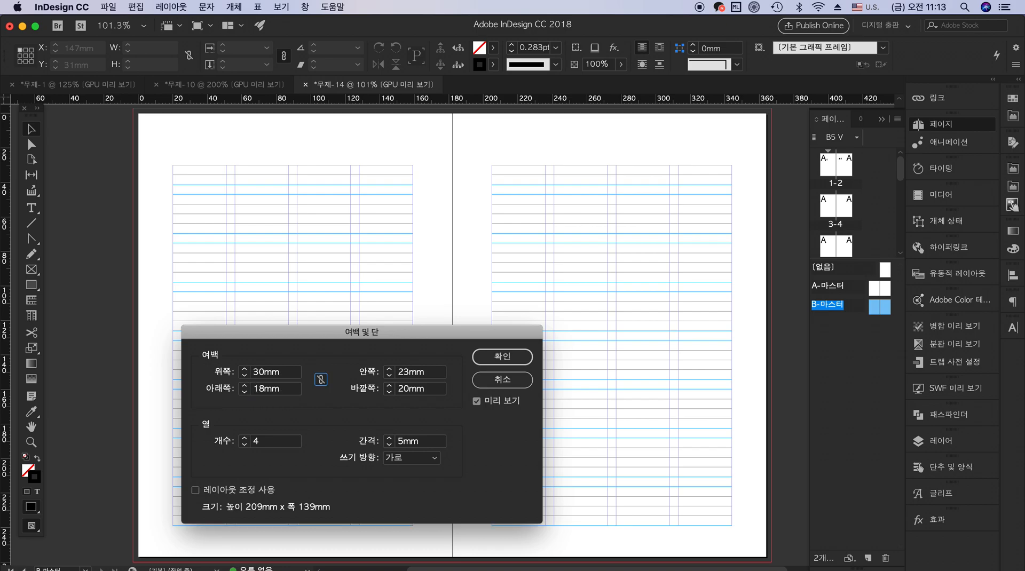
pyautogui.click(528, 356)
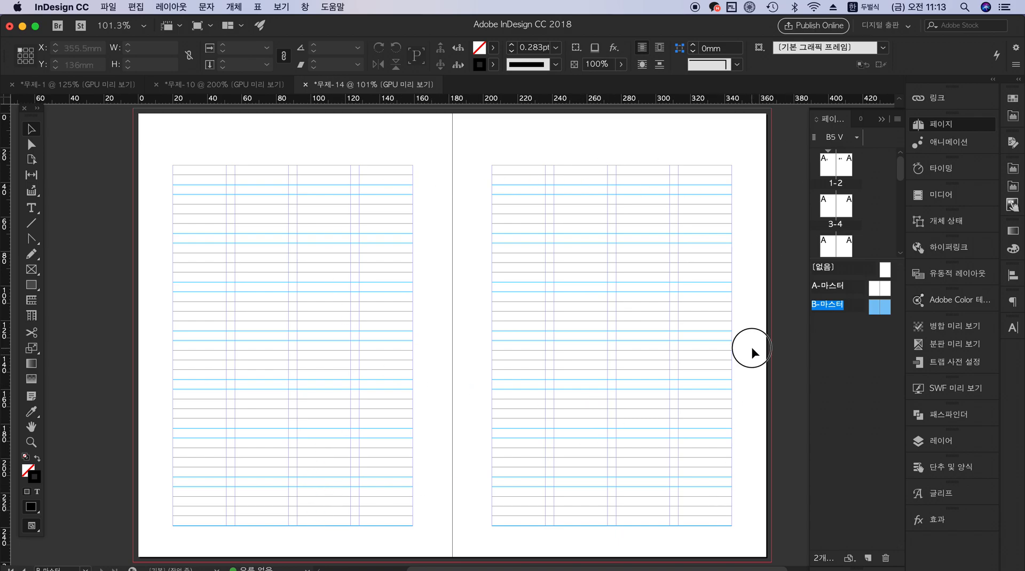
# Apply the [없음] master to both pages of the cover spread, pages 1 and 2
pyautogui.doubleClick(832, 172)
pyautogui.click(847, 170)
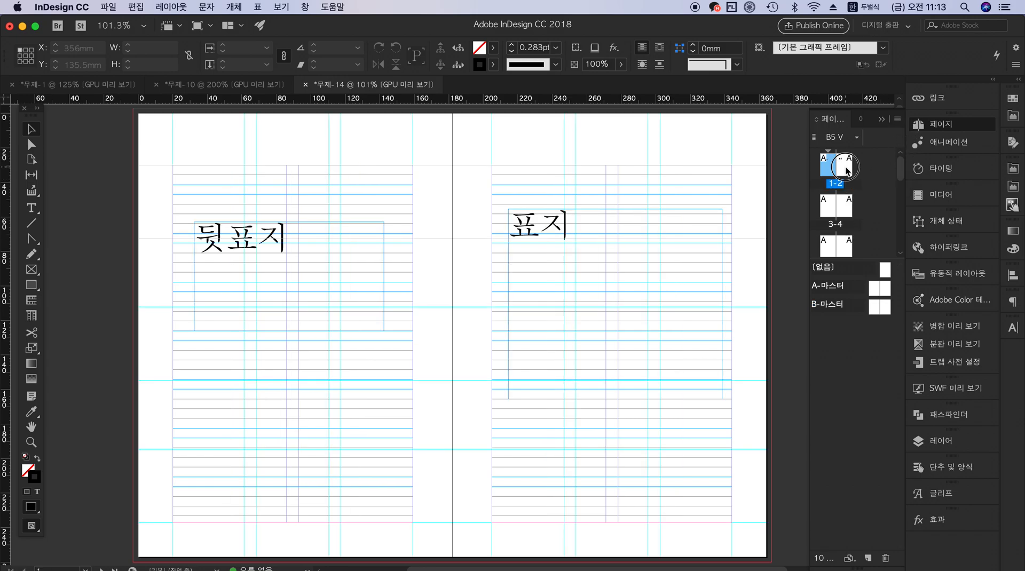
pyautogui.click(872, 192)
pyautogui.moveTo(885, 269); pyautogui.dragTo(834, 172)
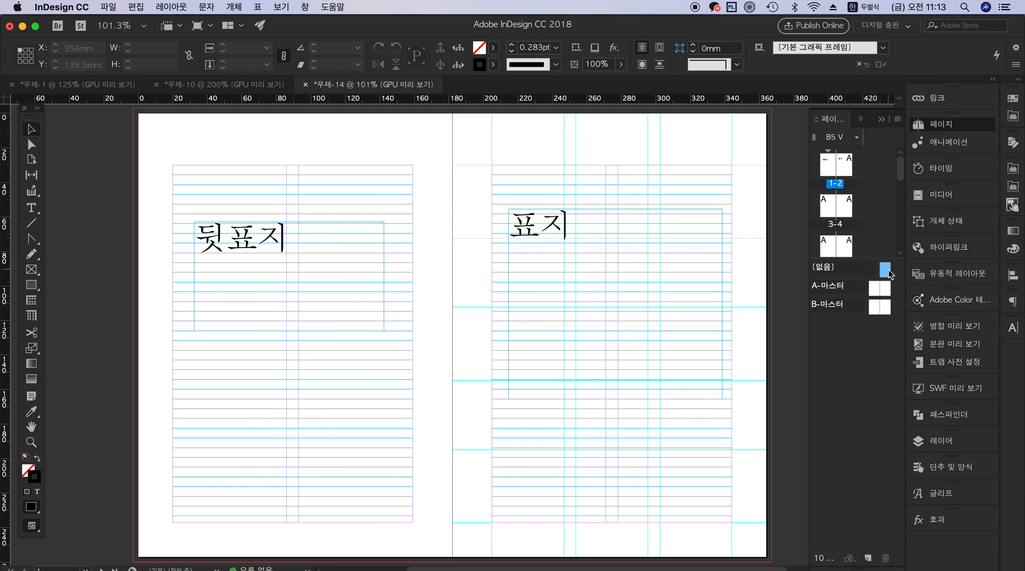
pyautogui.moveTo(887, 274); pyautogui.dragTo(844, 167)
pyautogui.click(768, 248)
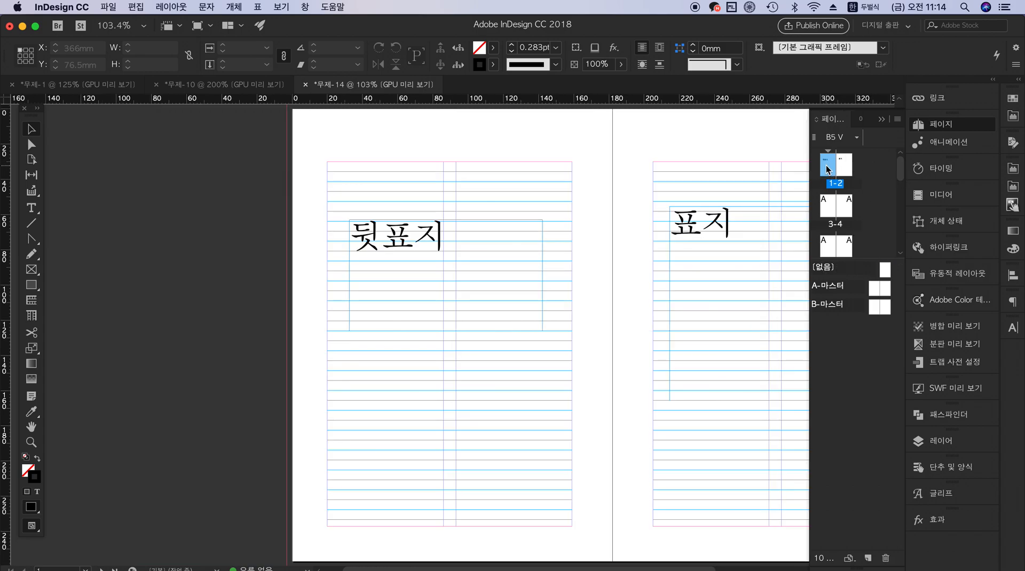
# Compare cover pages 1 and 2 with page 3 and A-마스터 to examine how a master's guides affect the pages
pyautogui.doubleClick(843, 164)
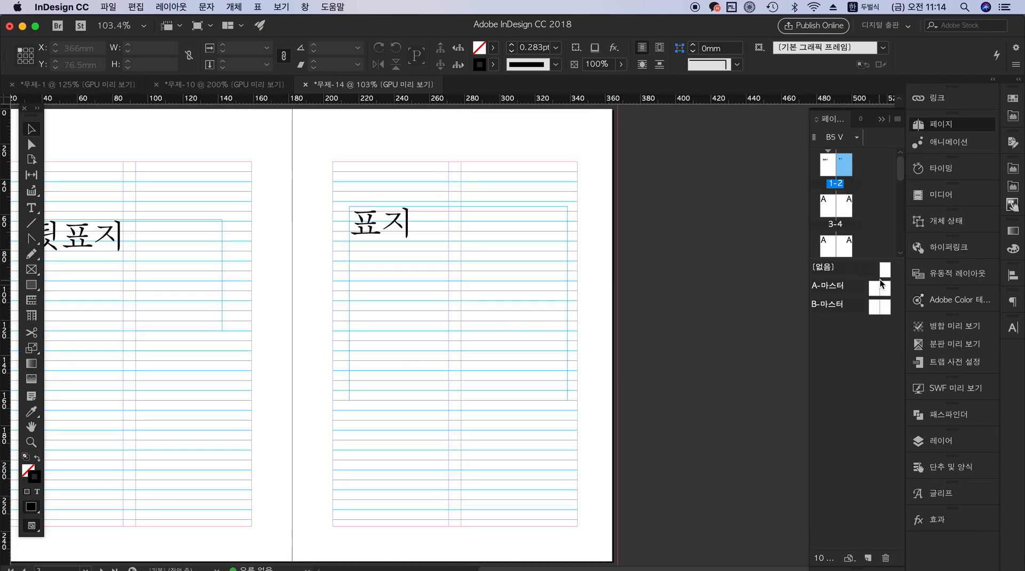
pyautogui.click(884, 272)
pyautogui.moveTo(885, 271); pyautogui.dragTo(827, 164)
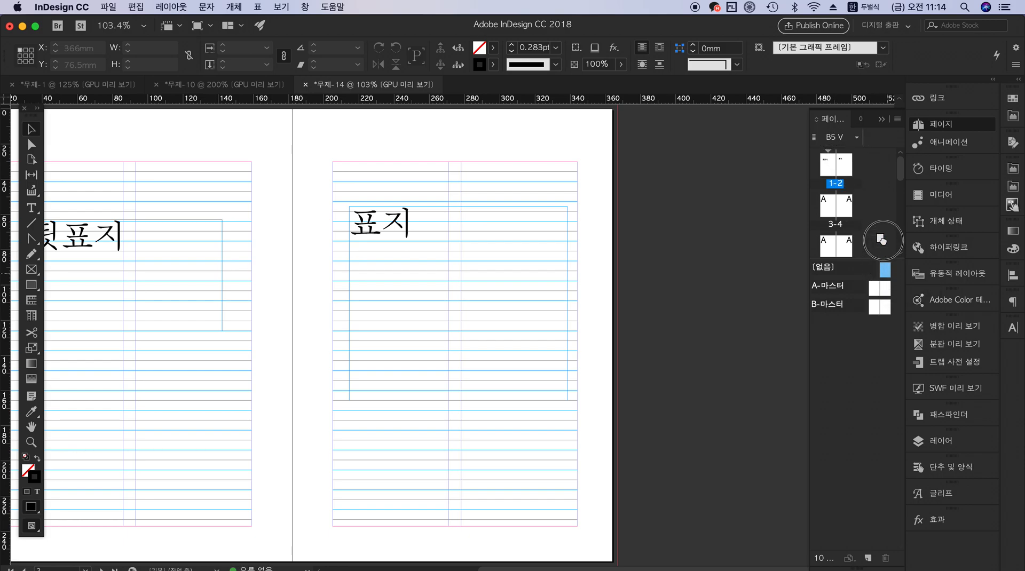
pyautogui.click(834, 210)
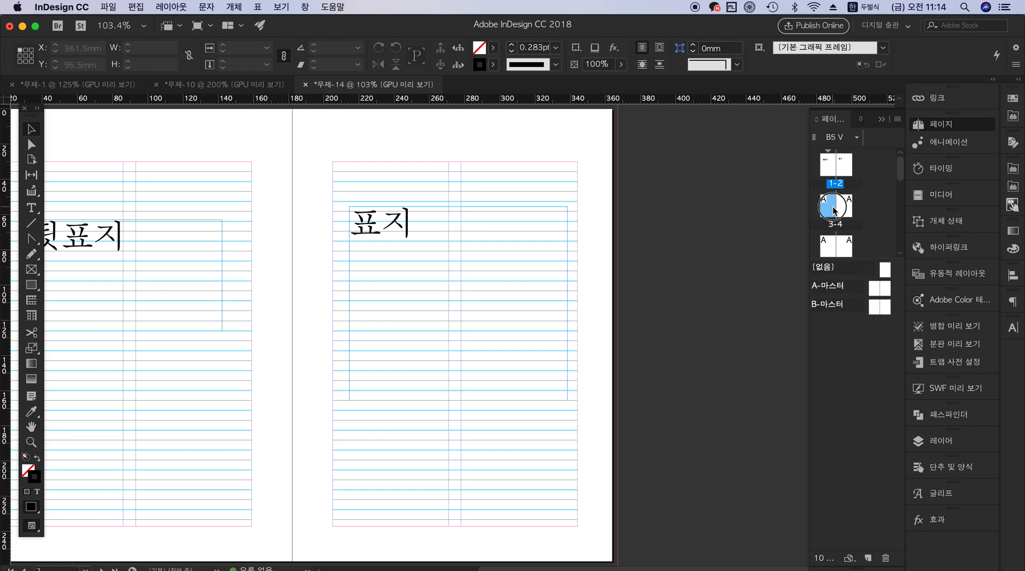
pyautogui.doubleClick(833, 210)
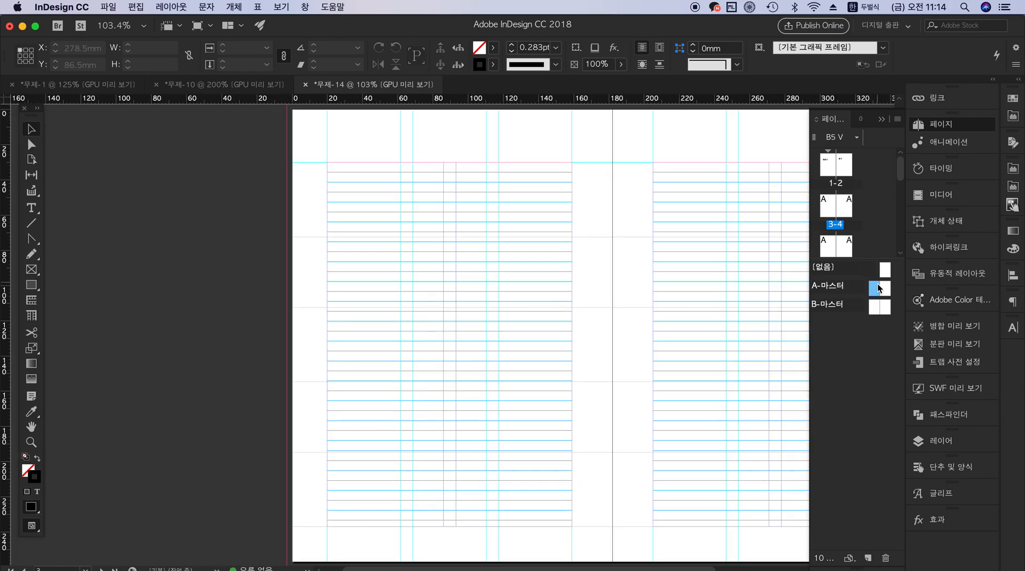
pyautogui.doubleClick(883, 289)
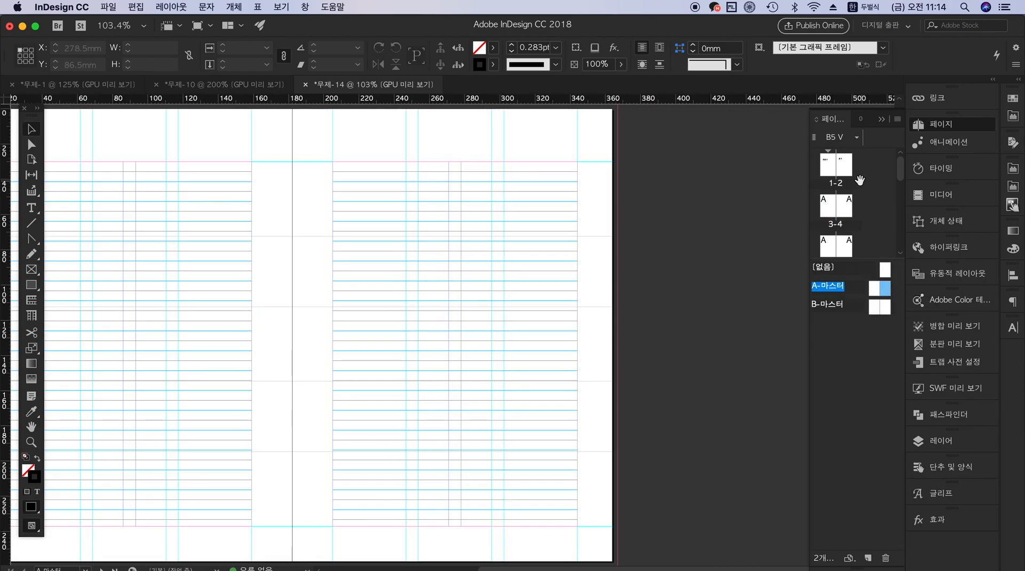
pyautogui.doubleClick(842, 174)
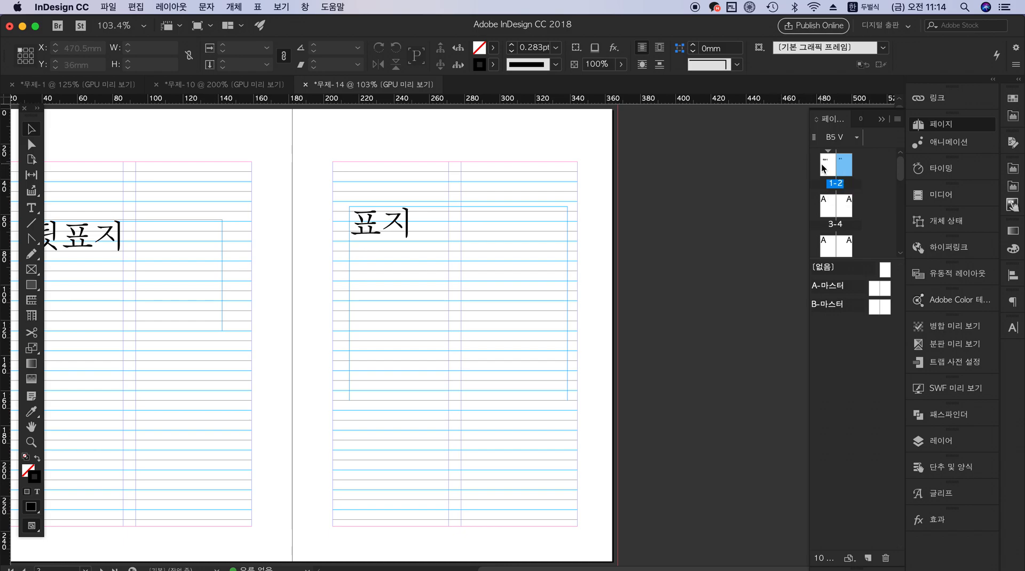
pyautogui.doubleClick(823, 168)
pyautogui.moveTo(696, 376); pyautogui.dragTo(549, 356)
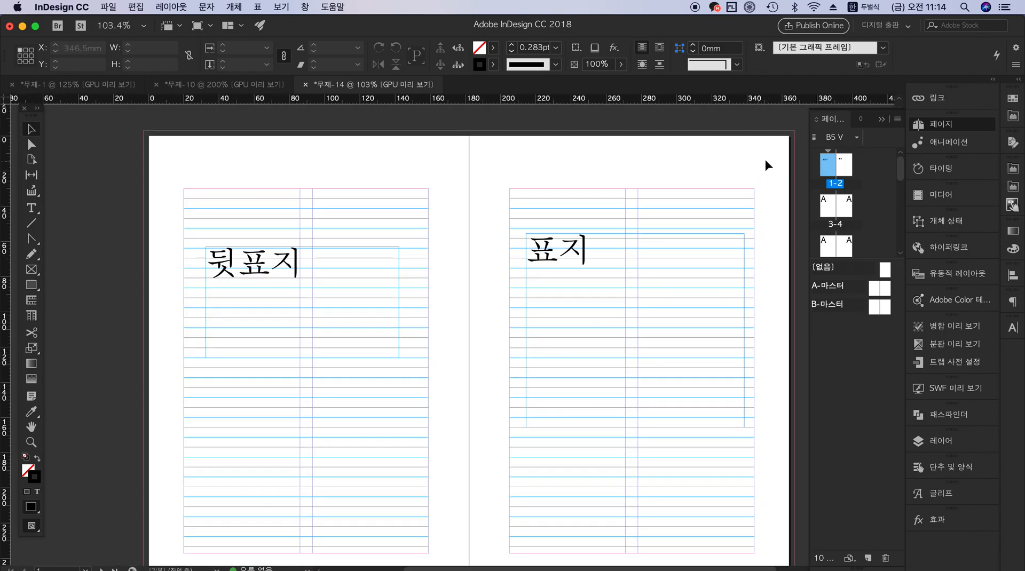
pyautogui.doubleClick(844, 166)
pyautogui.doubleClick(831, 170)
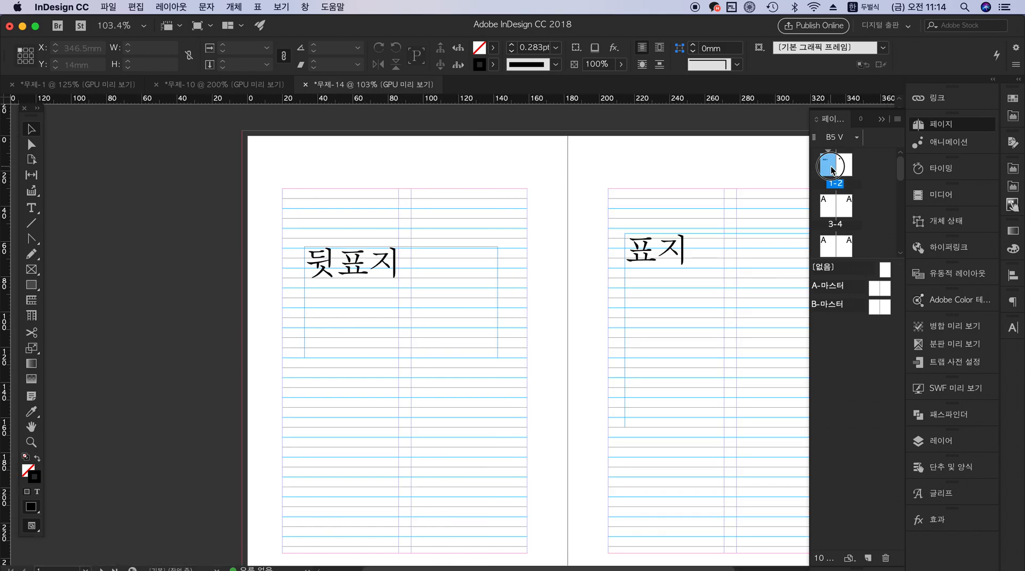
pyautogui.moveTo(761, 205); pyautogui.dragTo(635, 189)
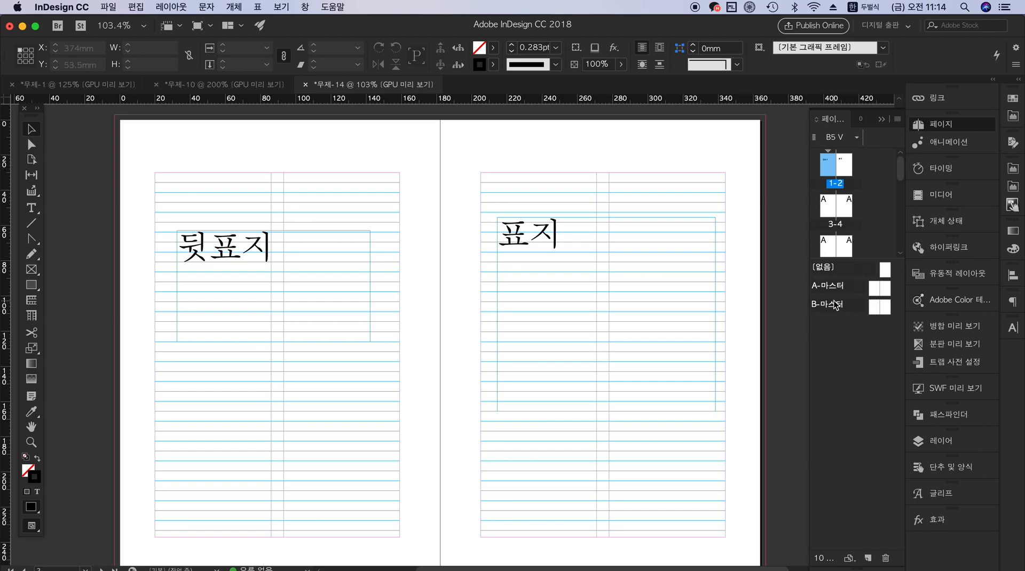
# Apply the matching pages of B-마스터 to cover pages 1 and 2
pyautogui.moveTo(735, 163); pyautogui.dragTo(473, 511)
pyautogui.moveTo(720, 245); pyautogui.dragTo(728, 282)
pyautogui.click(769, 261)
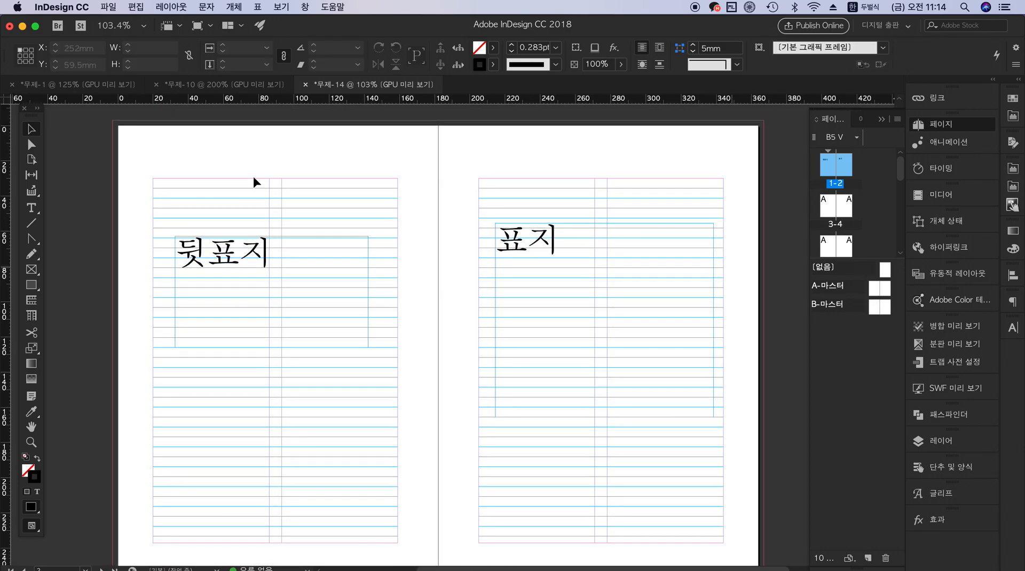
pyautogui.moveTo(875, 308); pyautogui.dragTo(842, 167)
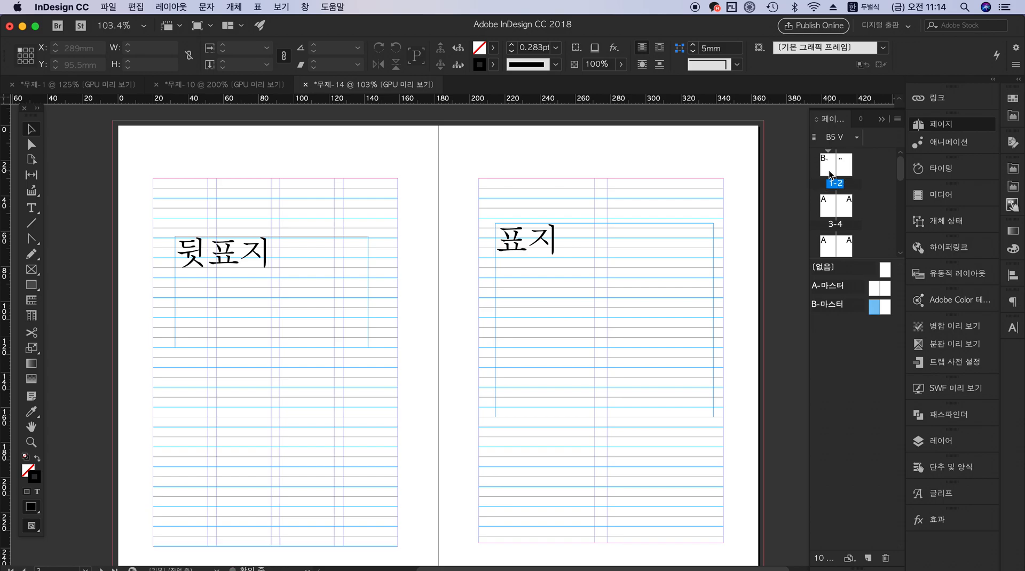
pyautogui.moveTo(882, 307); pyautogui.dragTo(849, 163)
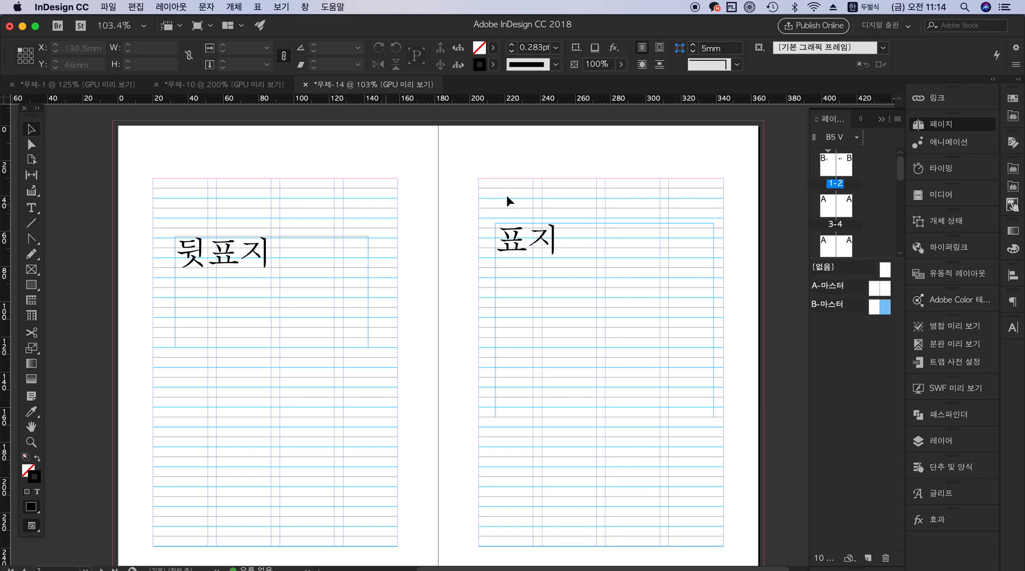
# Try to apply B-마스터 to page 3 of the spread 3-4, and undo the attempt
pyautogui.click(830, 212)
pyautogui.doubleClick(830, 212)
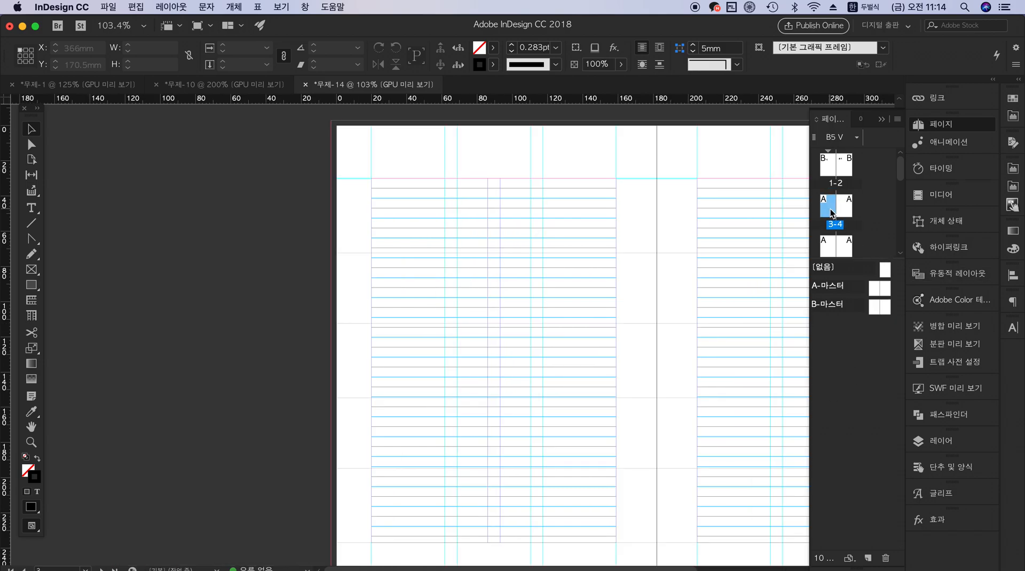
pyautogui.moveTo(731, 335); pyautogui.dragTo(517, 303)
pyautogui.click(829, 213)
pyautogui.moveTo(873, 305); pyautogui.dragTo(833, 215)
pyautogui.press('super+z')
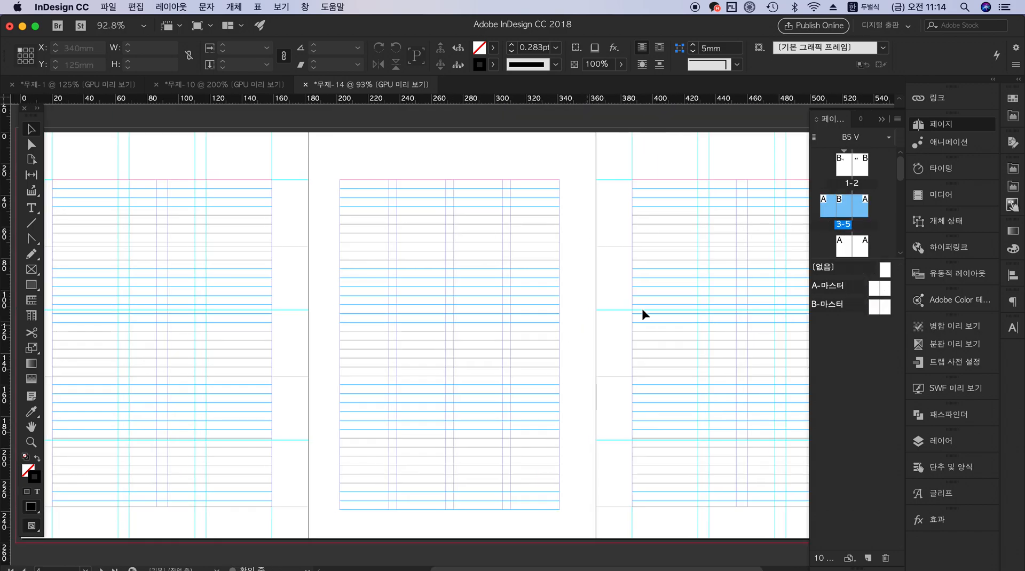
# Apply B-마스터 to page 3 and enlarge the page thumbnail area above the master list
pyautogui.click(872, 208)
pyautogui.click(827, 212)
pyautogui.moveTo(873, 304); pyautogui.dragTo(826, 206)
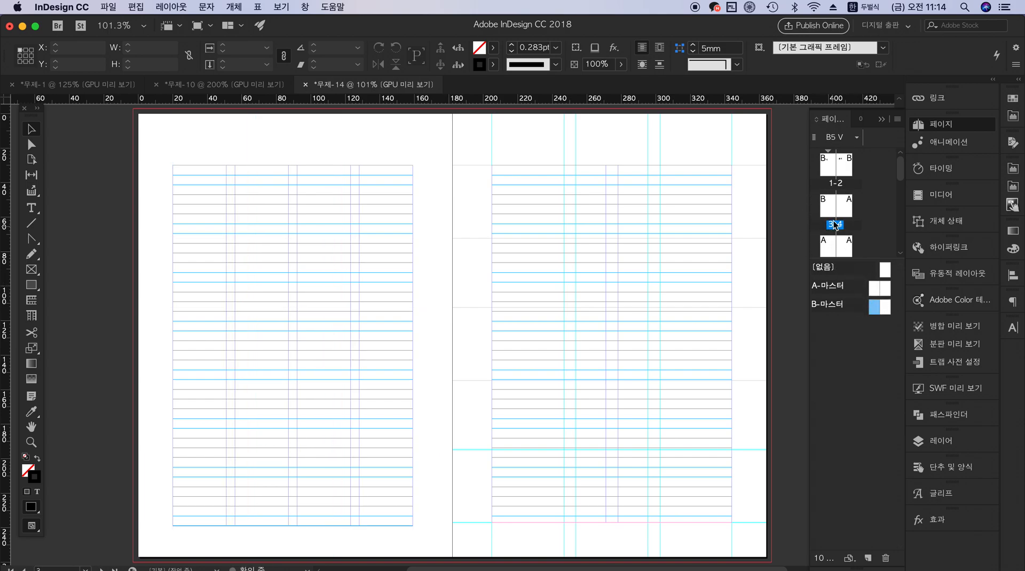
pyautogui.scroll(-2, 621, 343)
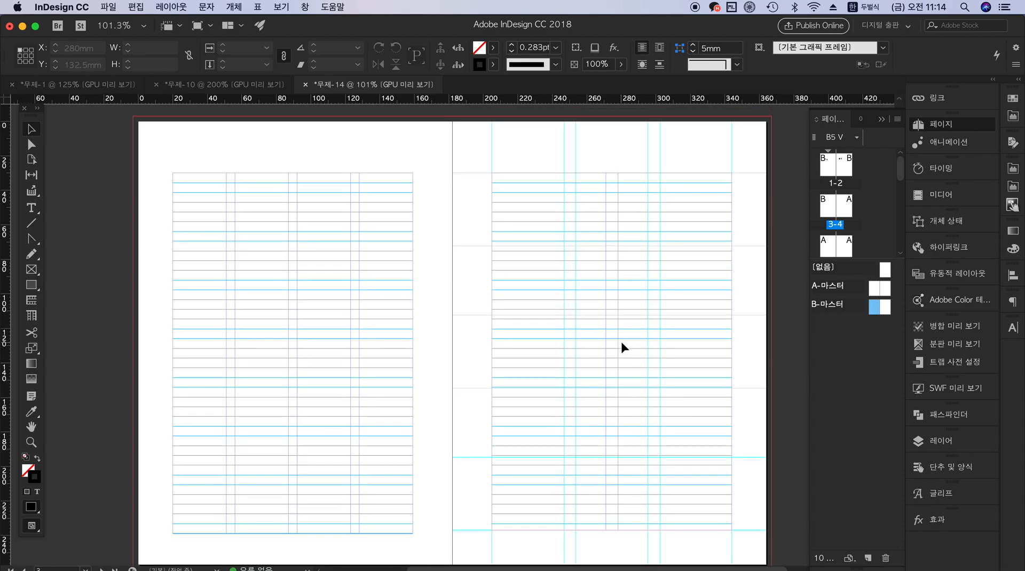
pyautogui.scroll(2, 620, 343)
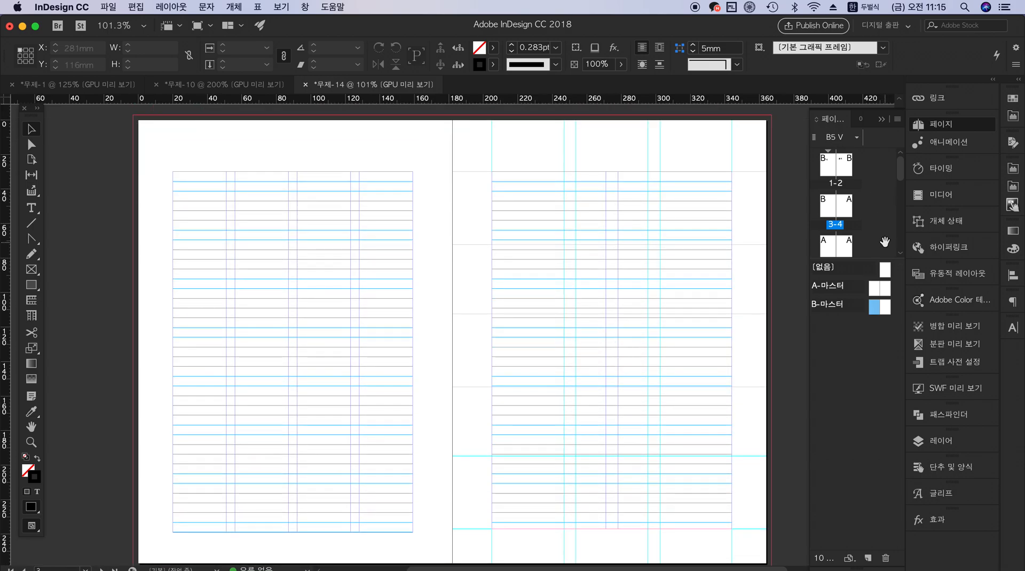
pyautogui.moveTo(875, 260); pyautogui.dragTo(844, 277)
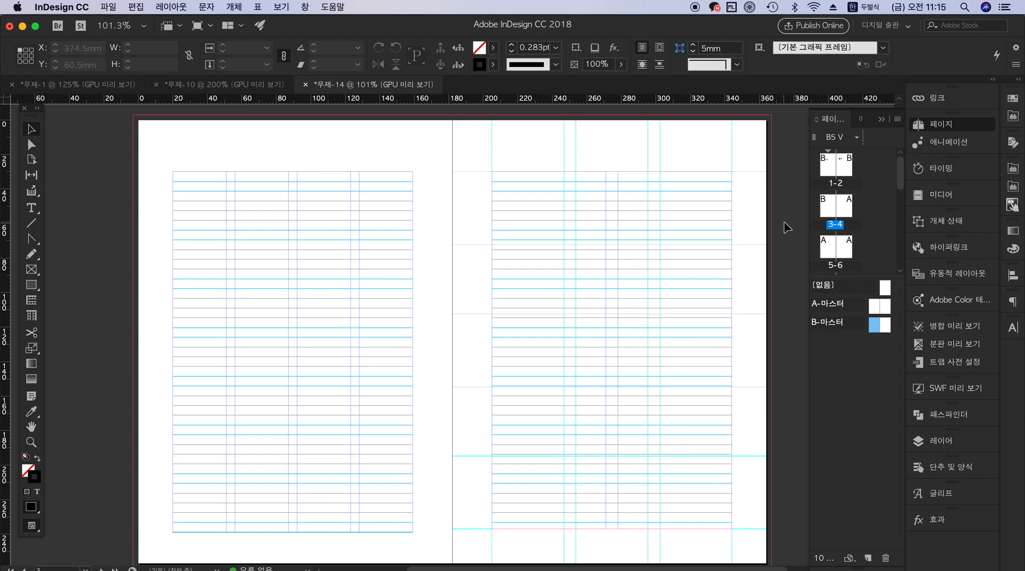
# Check the spread in the preview (미리 보기) screen mode and return to the standard (표준) mode
pyautogui.click(275, 5)
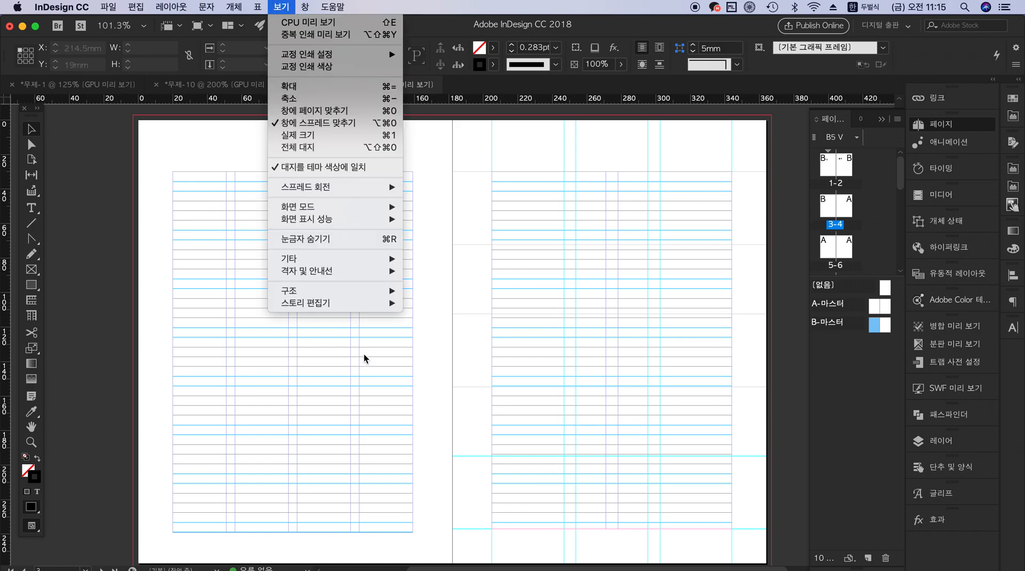
pyautogui.moveTo(384, 208)
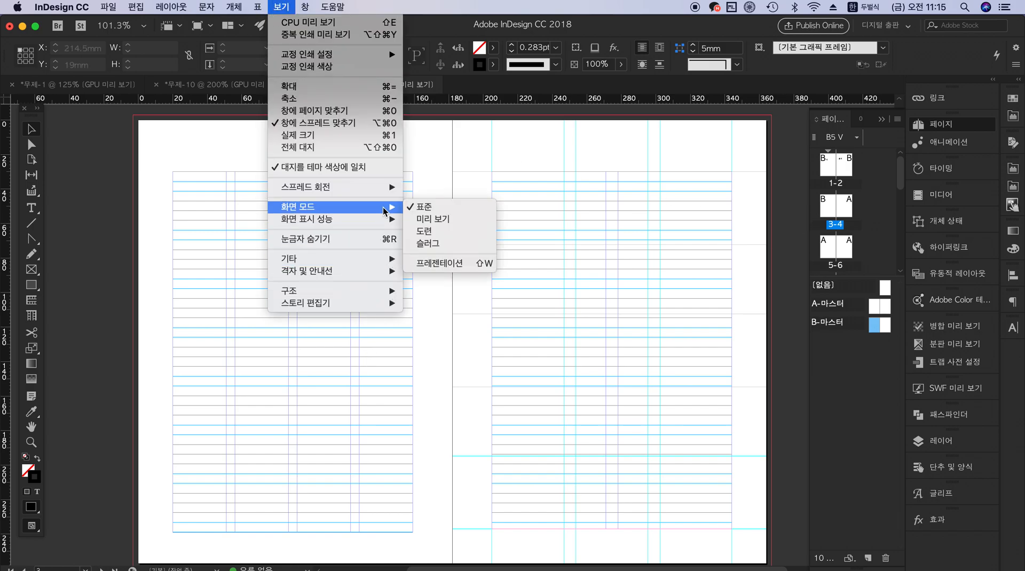
pyautogui.click(451, 219)
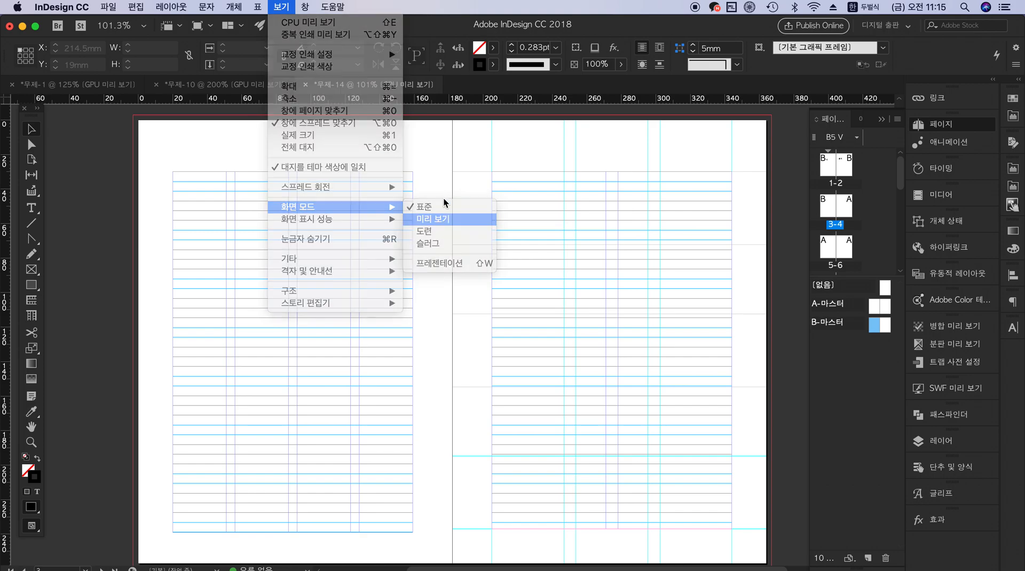
pyautogui.click(281, 6)
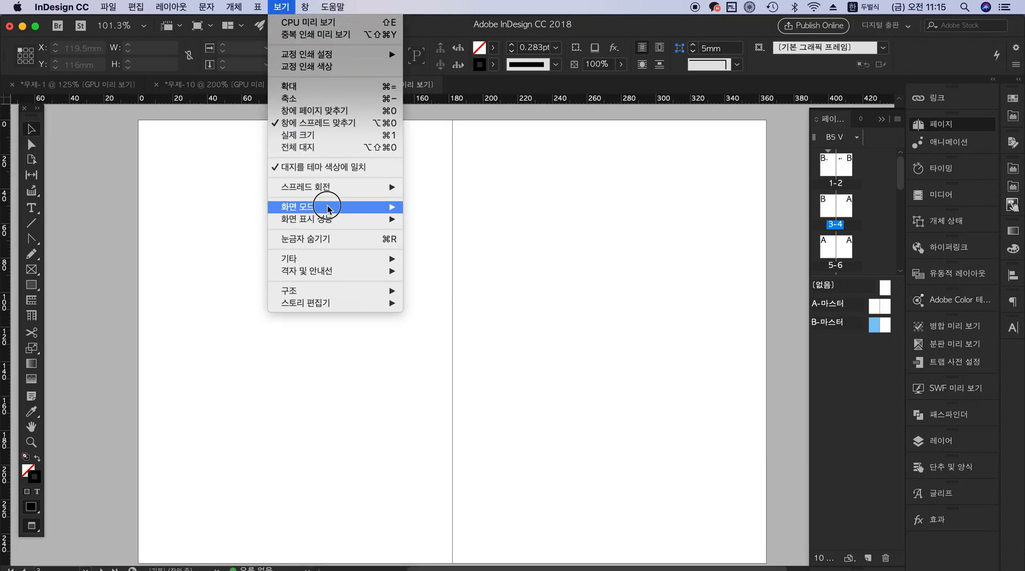
pyautogui.moveTo(328, 207)
pyautogui.click(424, 206)
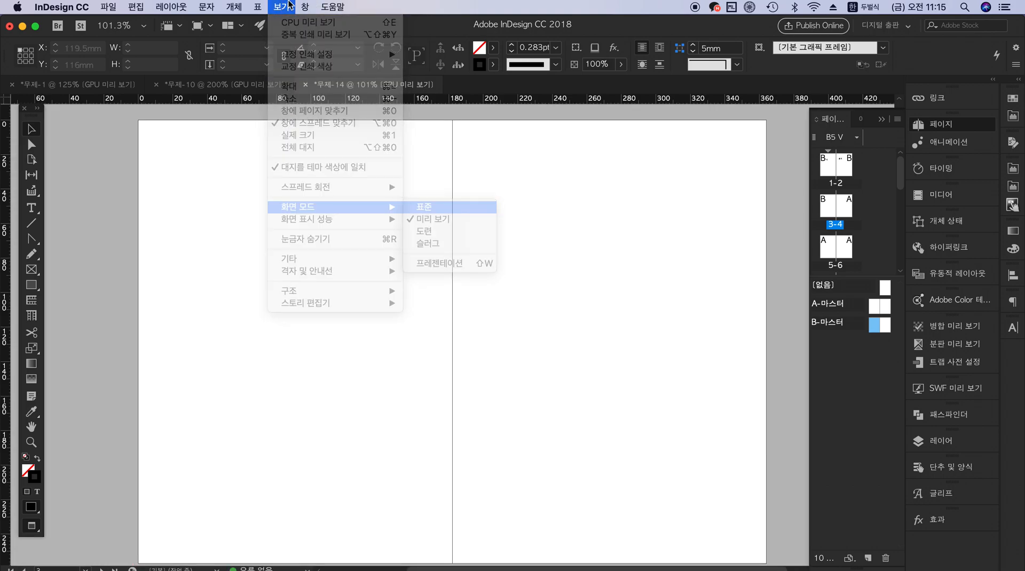
# Review the view options for display performance (화면 표시 성능), extras (기타), and grids and guides (격자 및 안내선)
pyautogui.click(279, 6)
pyautogui.moveTo(338, 219)
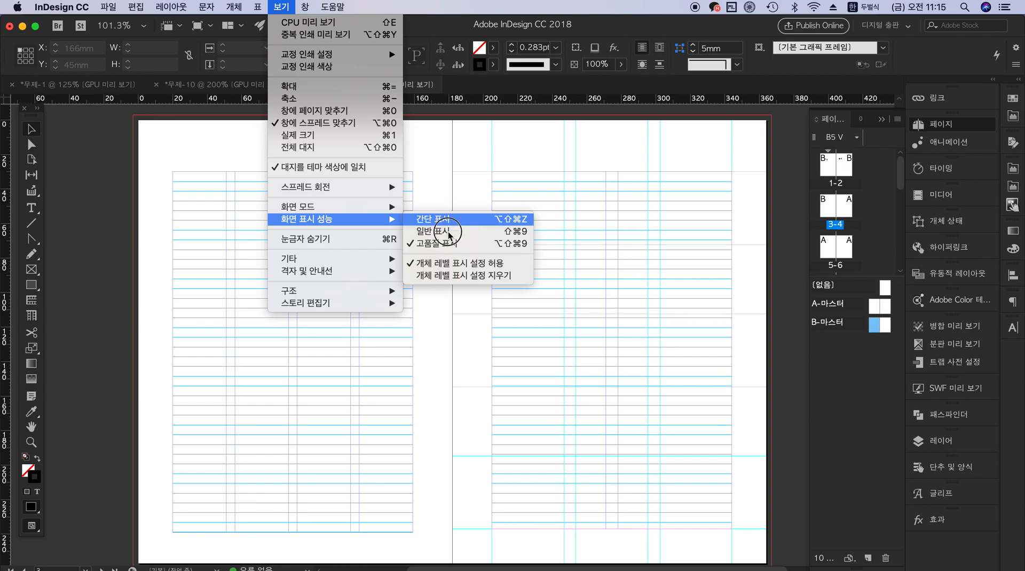
pyautogui.moveTo(329, 265)
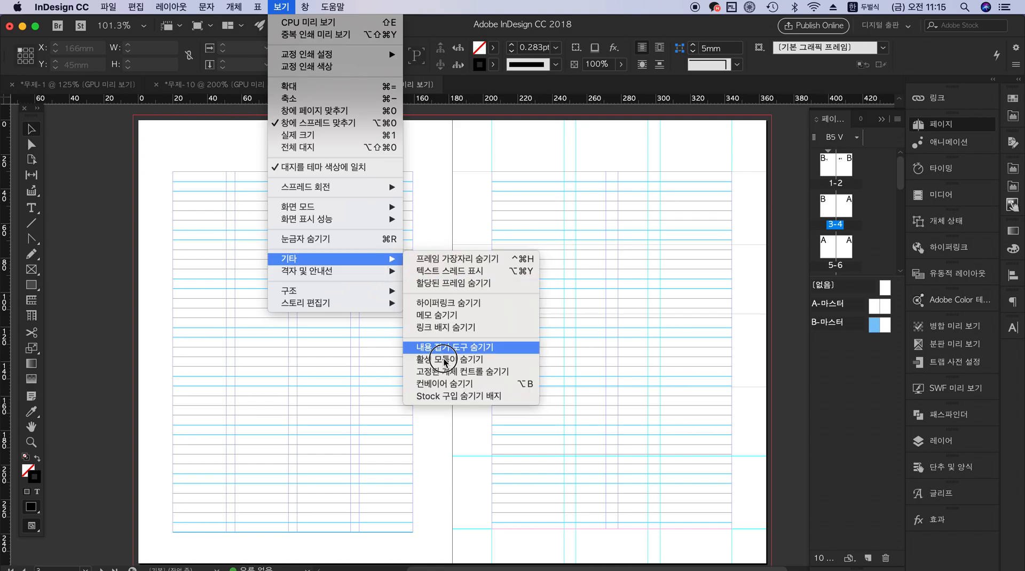
pyautogui.moveTo(382, 277)
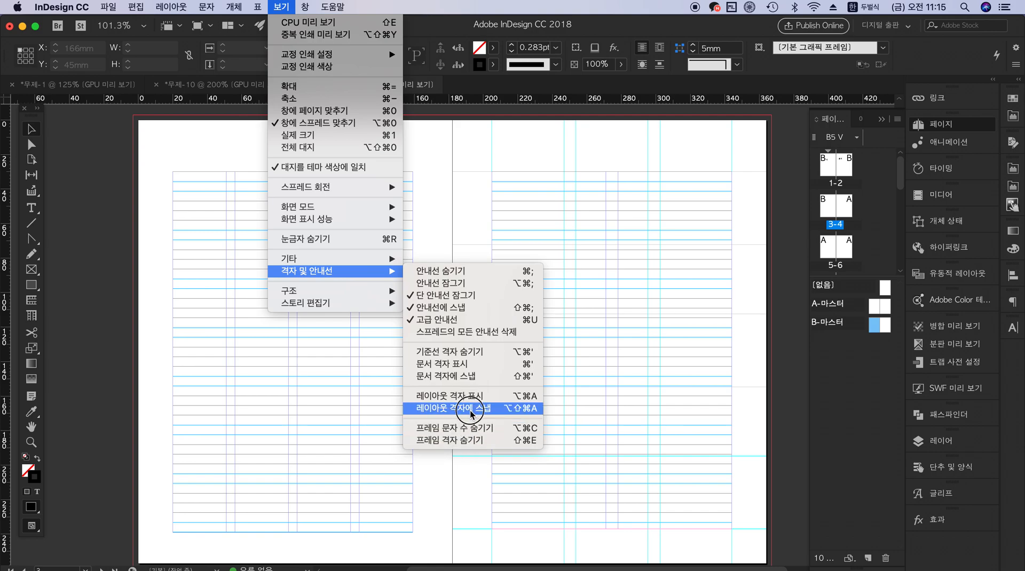
pyautogui.click(613, 132)
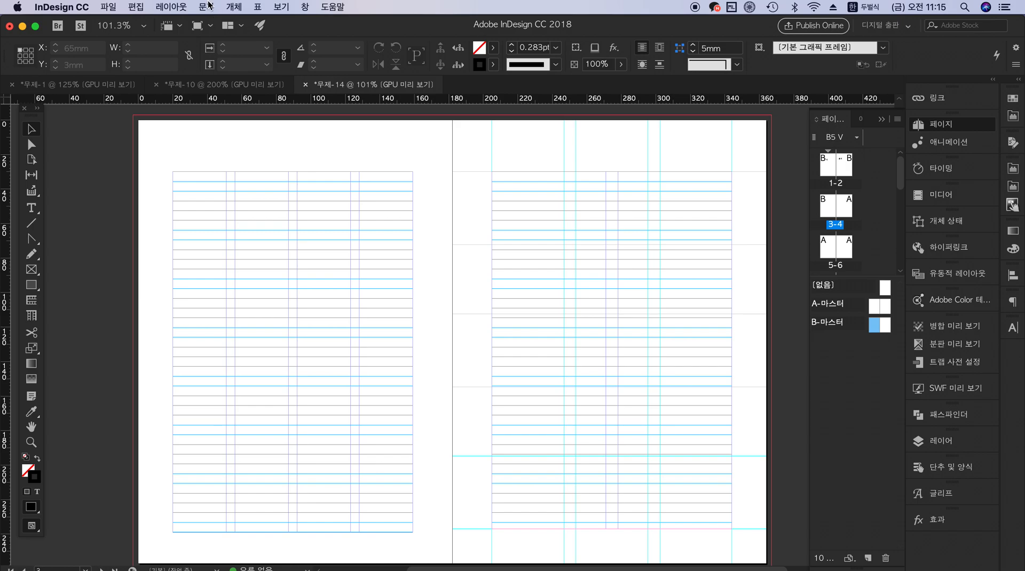
# Show the character styles (문자 스타일) and place them over the middle of the 3-4 spread
pyautogui.click(207, 6)
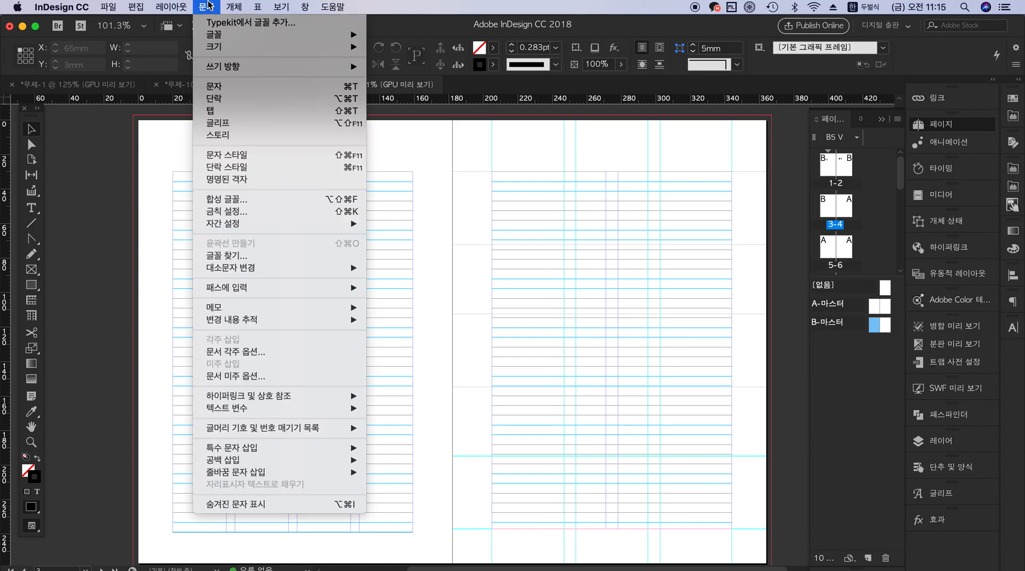
pyautogui.click(276, 159)
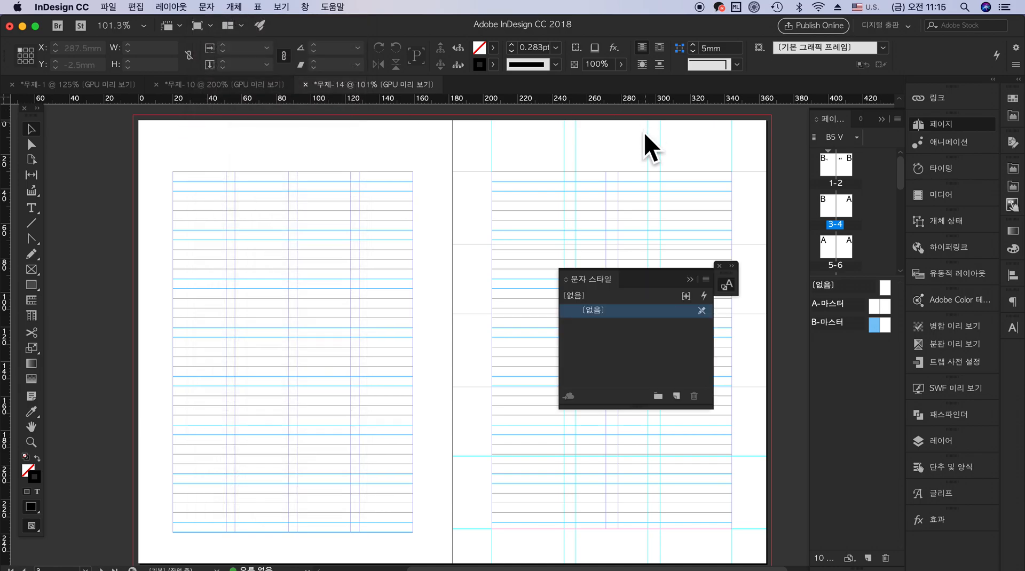
pyautogui.moveTo(636, 270); pyautogui.dragTo(455, 235)
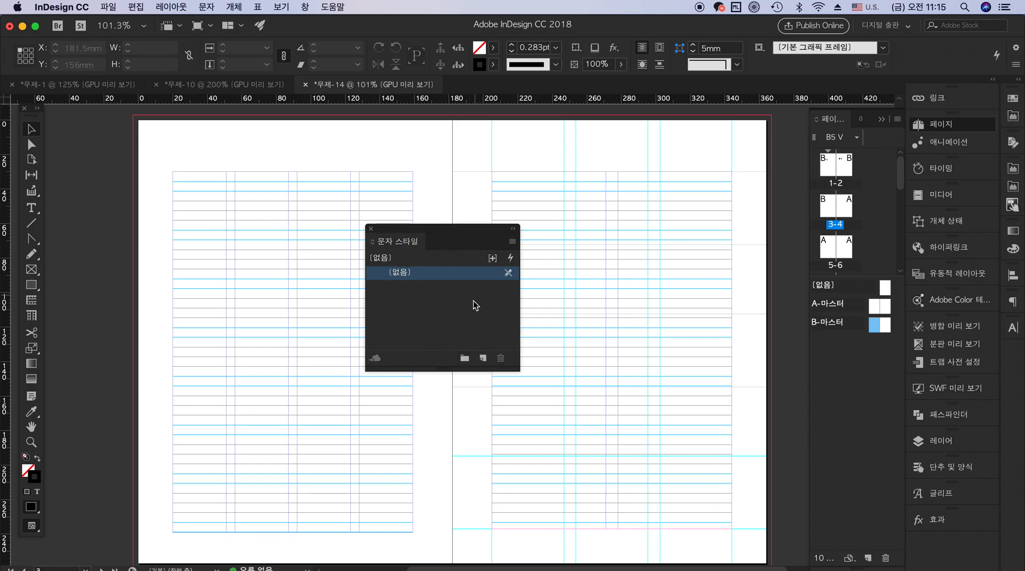
# Start a new character style and name it 본문
pyautogui.click(511, 241)
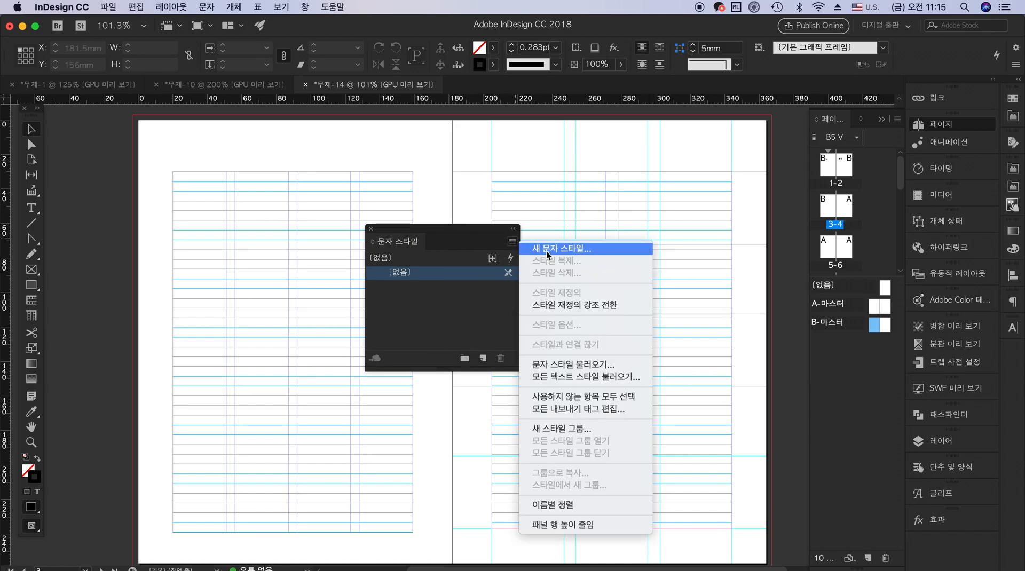
pyautogui.click(552, 250)
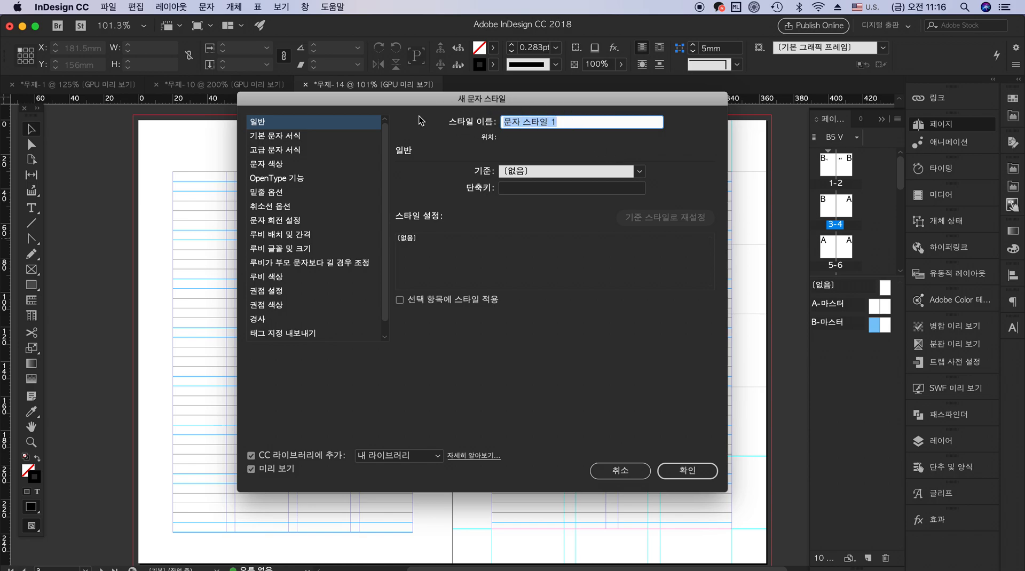
pyautogui.write('qhsan')
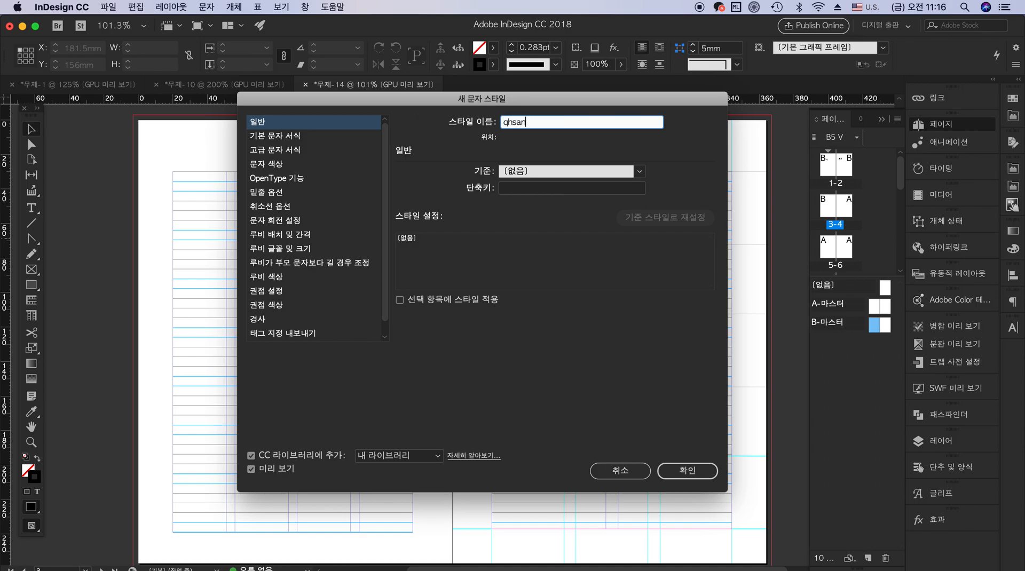
pyautogui.hotkey('ctrl', 'space')
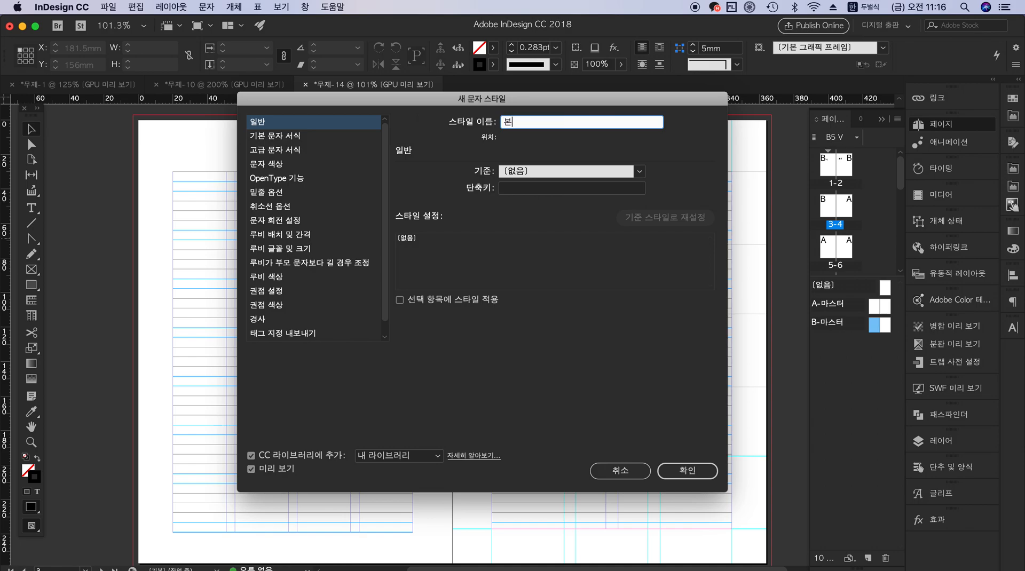
# Set the basic character format of the 본문 style to the 나눔명조 font, Regular, at 10pt
pyautogui.click(301, 137)
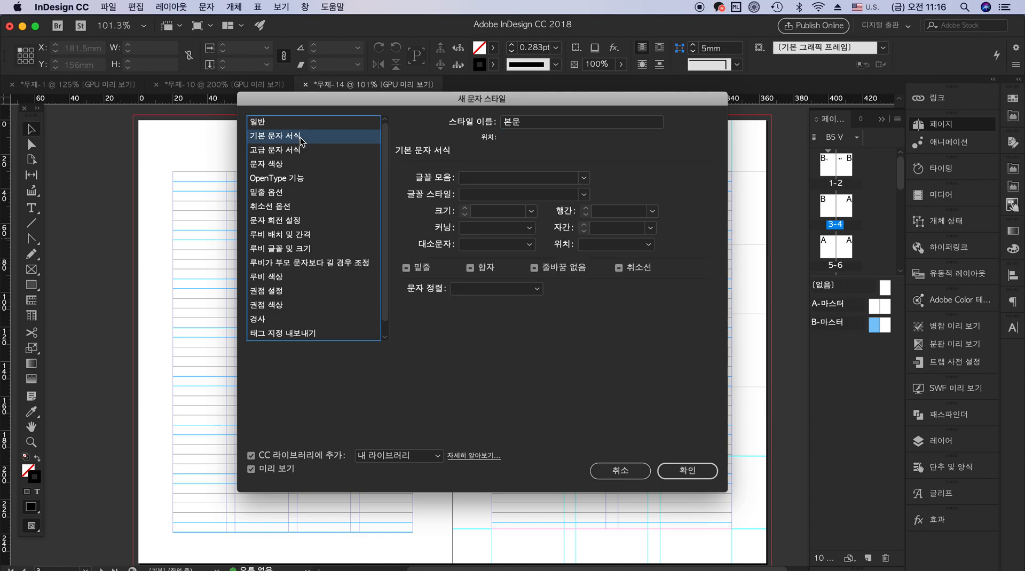
pyautogui.click(583, 178)
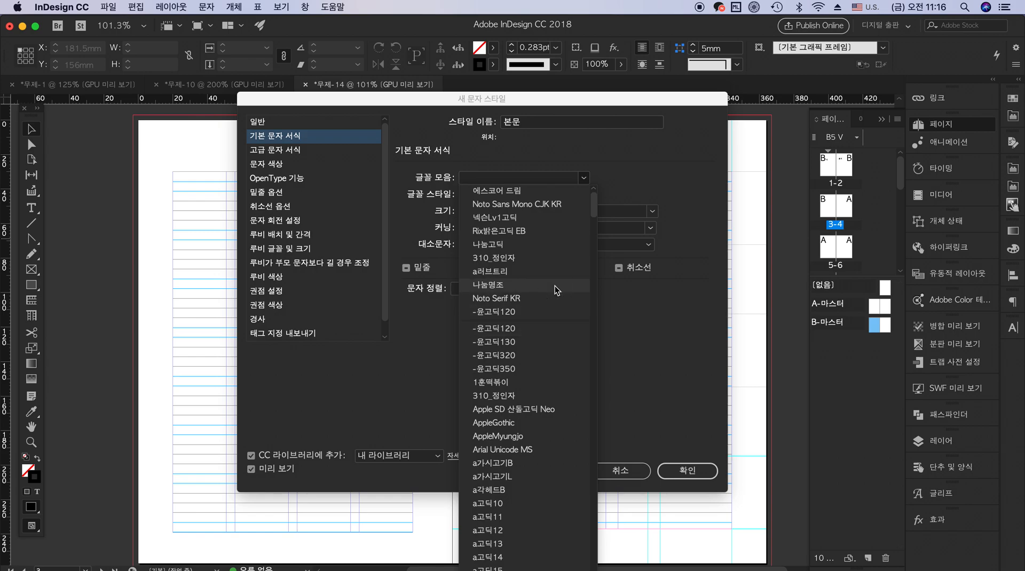
pyautogui.click(555, 286)
pyautogui.click(582, 195)
pyautogui.click(539, 207)
pyautogui.click(531, 211)
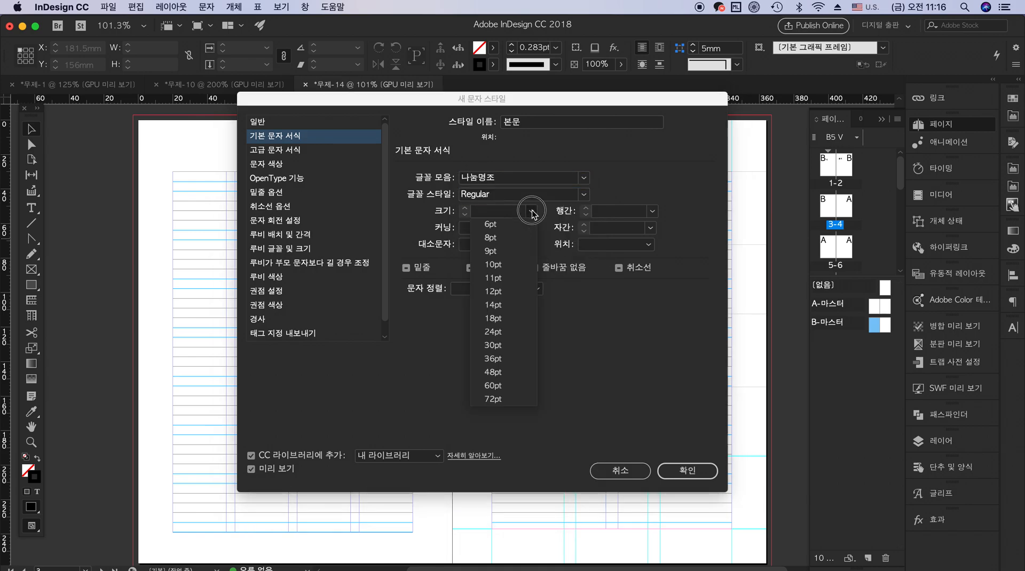
pyautogui.click(515, 269)
# Set the 본문 style's leading (행간) to 18pt and tracking (자간) to -75
pyautogui.click(652, 212)
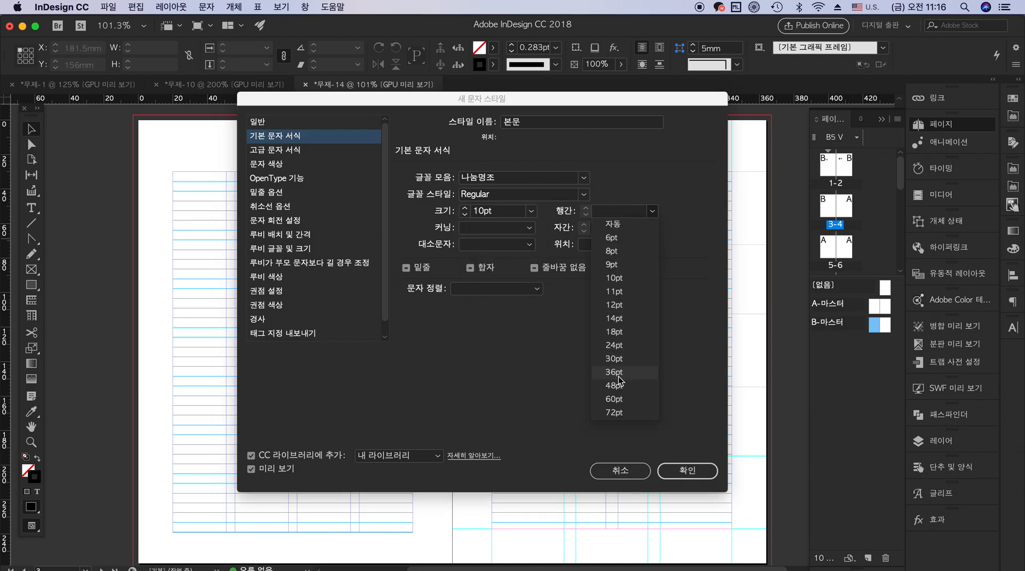
pyautogui.click(628, 332)
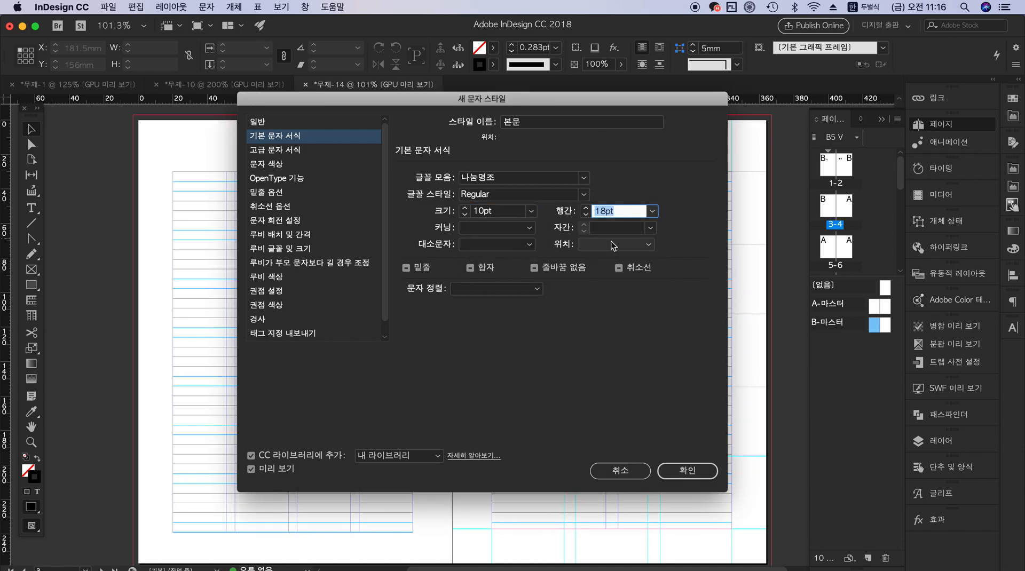
pyautogui.click(651, 228)
pyautogui.click(620, 255)
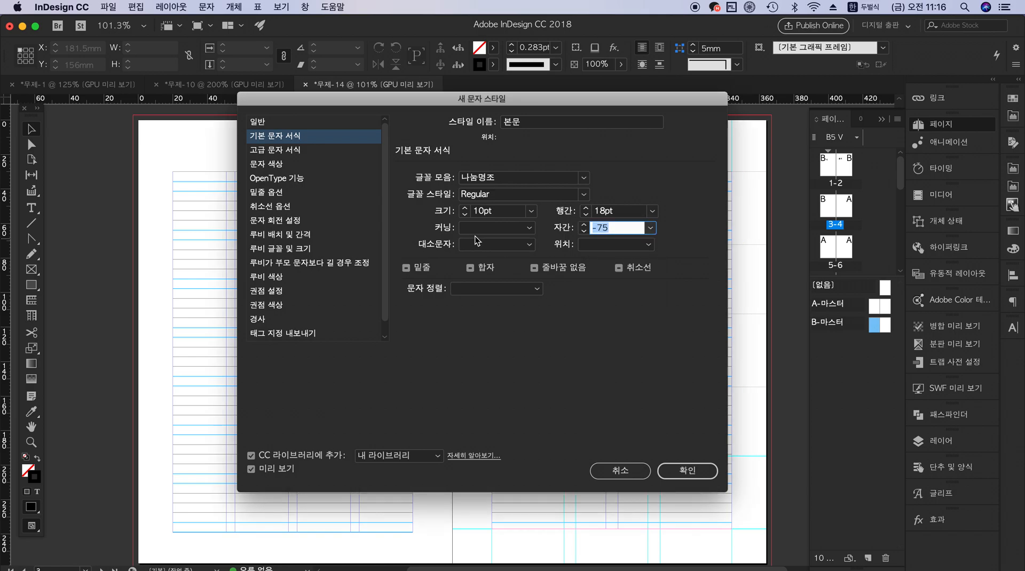
# Check the kerning (커닝) options and set the 본문 style's character alignment (문자 정렬) to 기준선
pyautogui.click(528, 227)
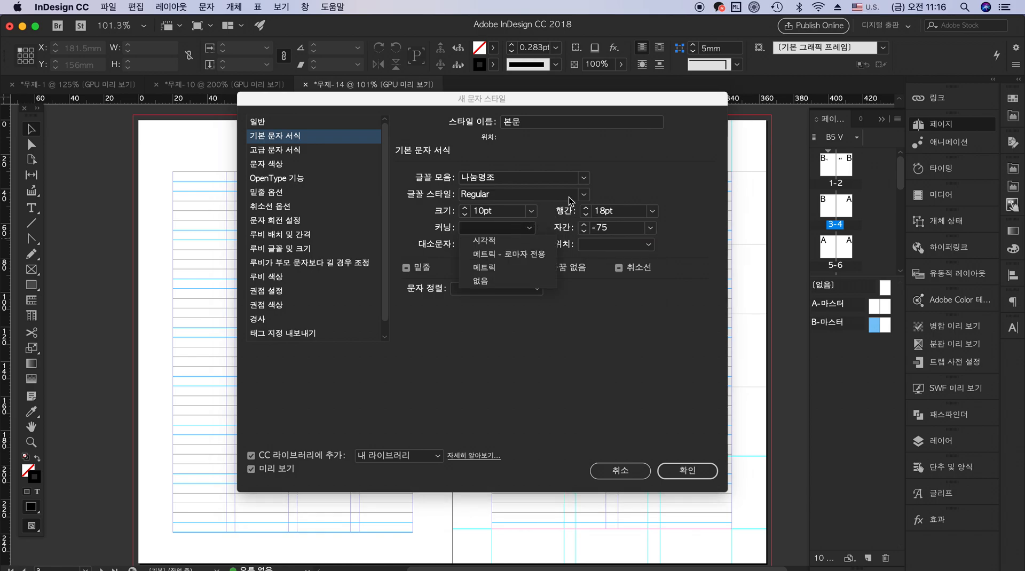
pyautogui.click(604, 153)
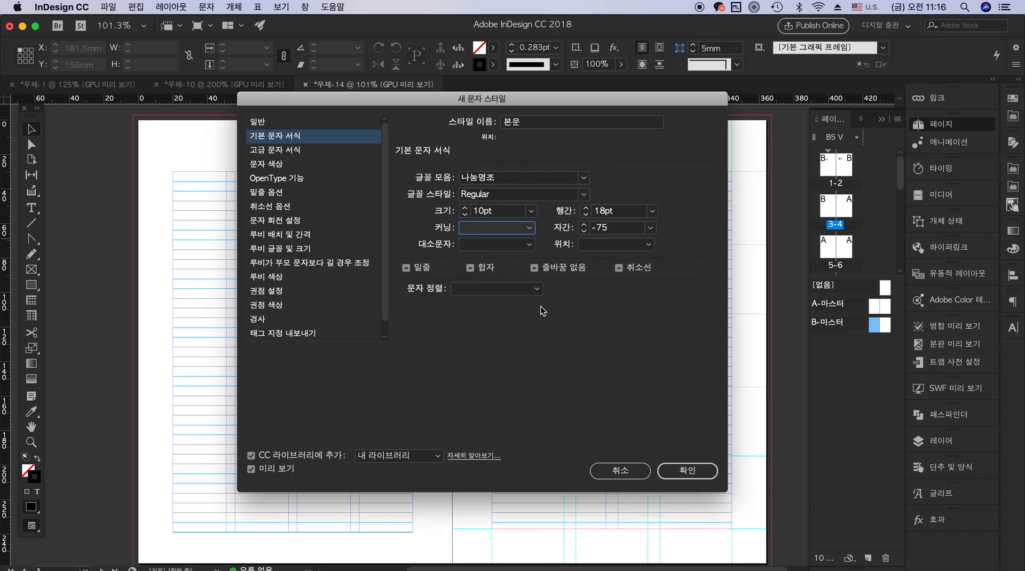
pyautogui.click(536, 289)
pyautogui.click(519, 302)
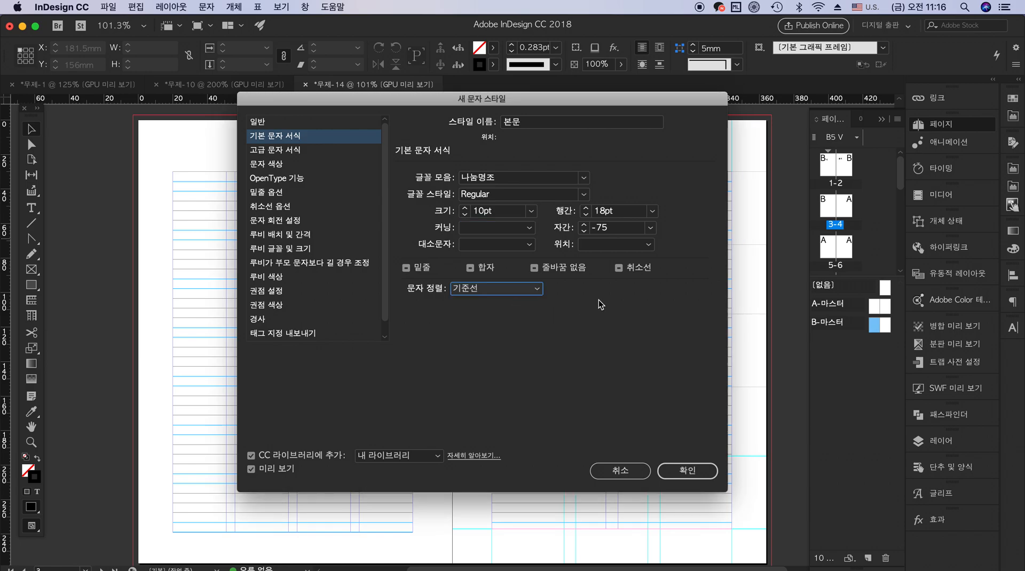
# Set the horizontal scale (가로 비율) in the 본문 style's advanced character format to 100%
pyautogui.click(297, 152)
pyautogui.click(480, 178)
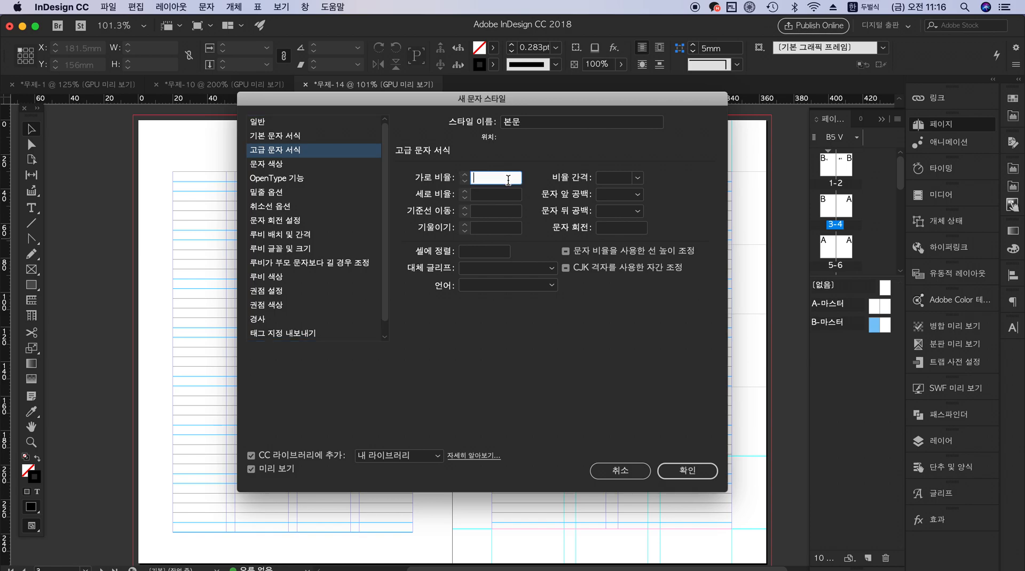
pyautogui.write('100')
pyautogui.press('Tab')
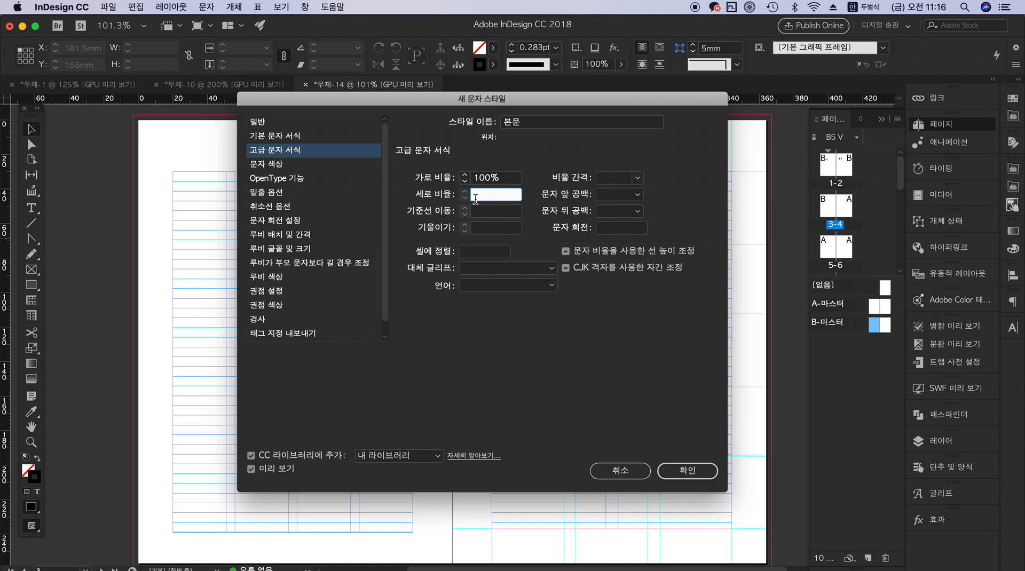
# Set the spacing before characters (문자 앞 공백) and after characters (문자 뒤 공백) to 자동
pyautogui.click(637, 194)
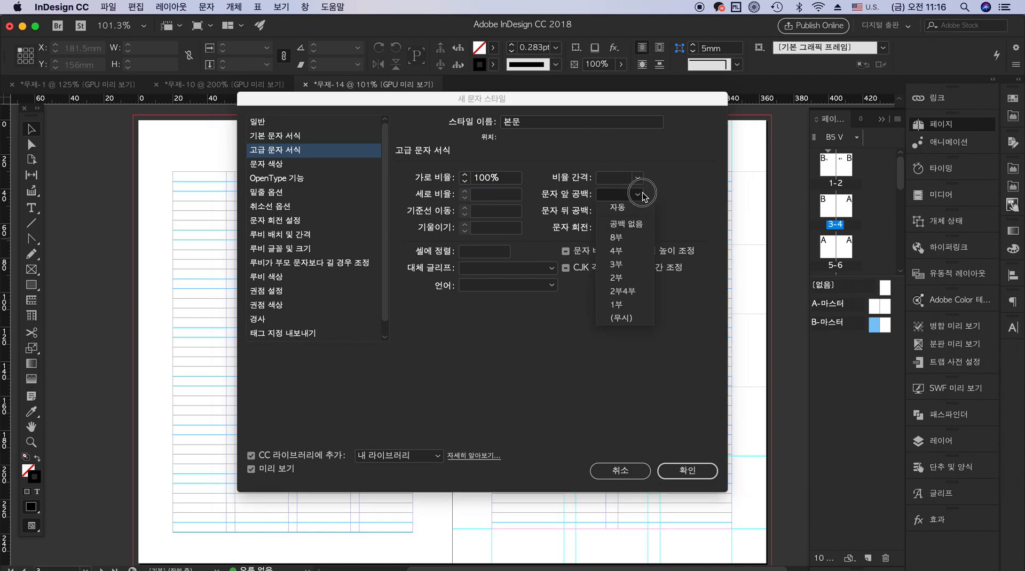
pyautogui.click(625, 220)
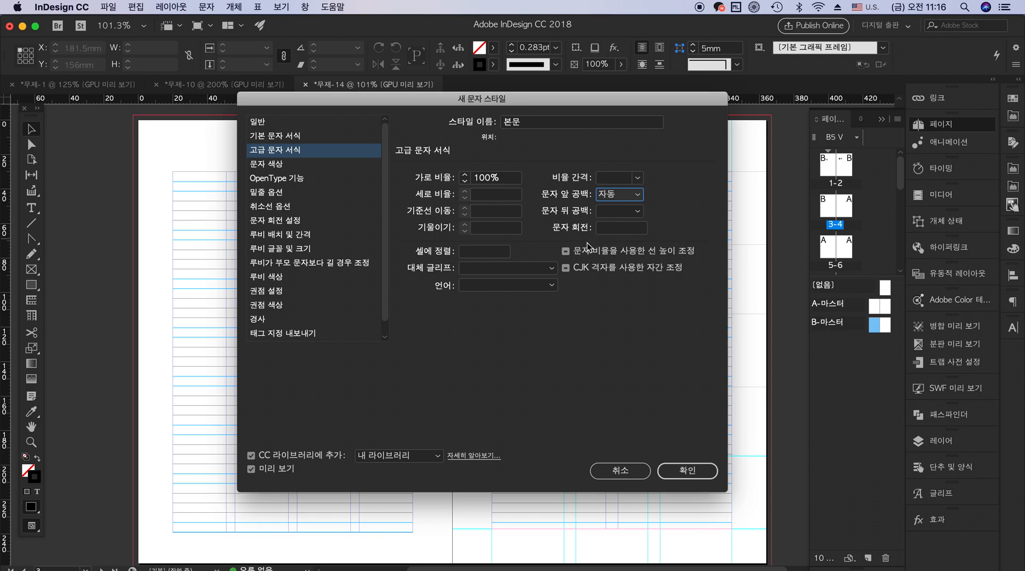
pyautogui.click(630, 211)
pyautogui.click(619, 222)
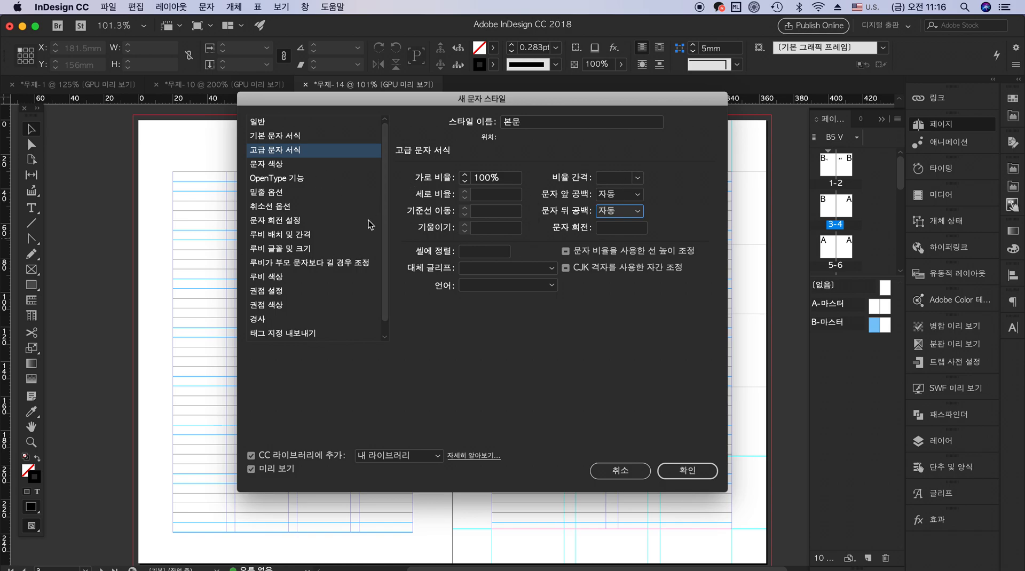
# Set the language (언어) of the 본문 character style to 한국어
pyautogui.click(382, 334)
pyautogui.moveTo(387, 267); pyautogui.dragTo(384, 142)
pyautogui.click(547, 285)
pyautogui.moveTo(592, 368); pyautogui.dragTo(590, 539)
pyautogui.click(525, 528)
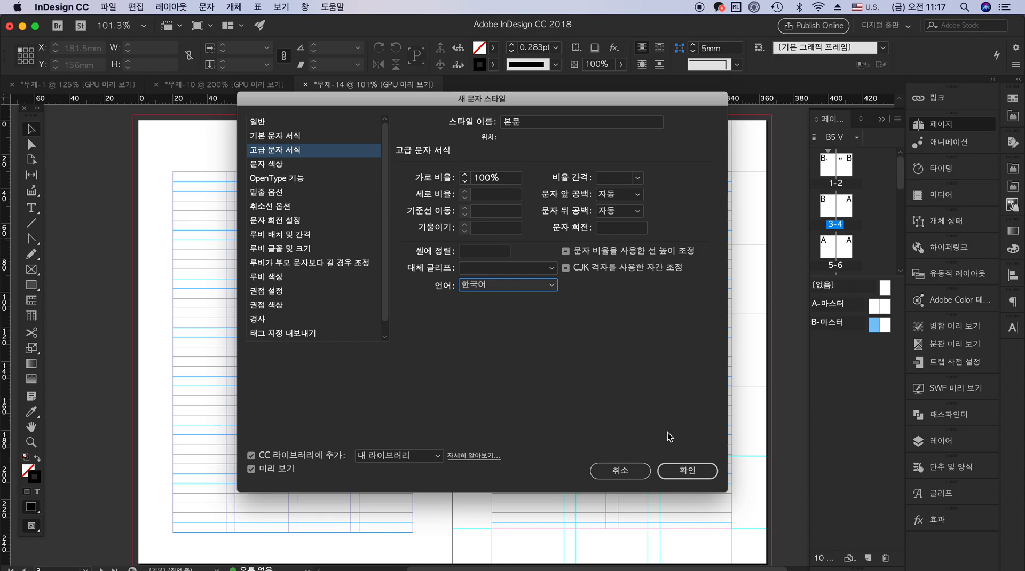
# Look through the remaining setting categories of the 본문 character style down to 할주 설정
pyautogui.click(689, 471)
pyautogui.moveTo(690, 472); pyautogui.dragTo(764, 456)
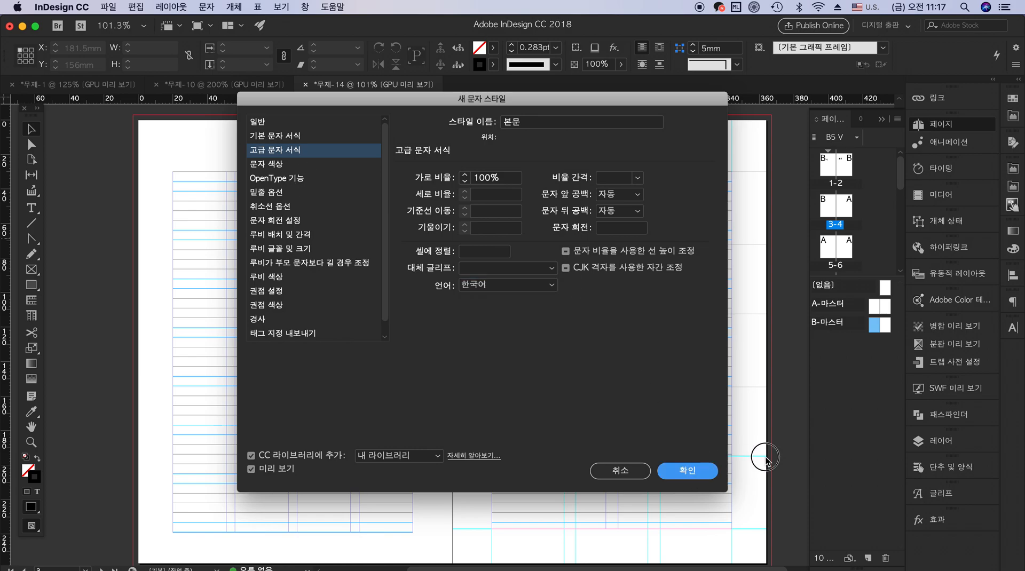
pyautogui.scroll(-1, 384, 203)
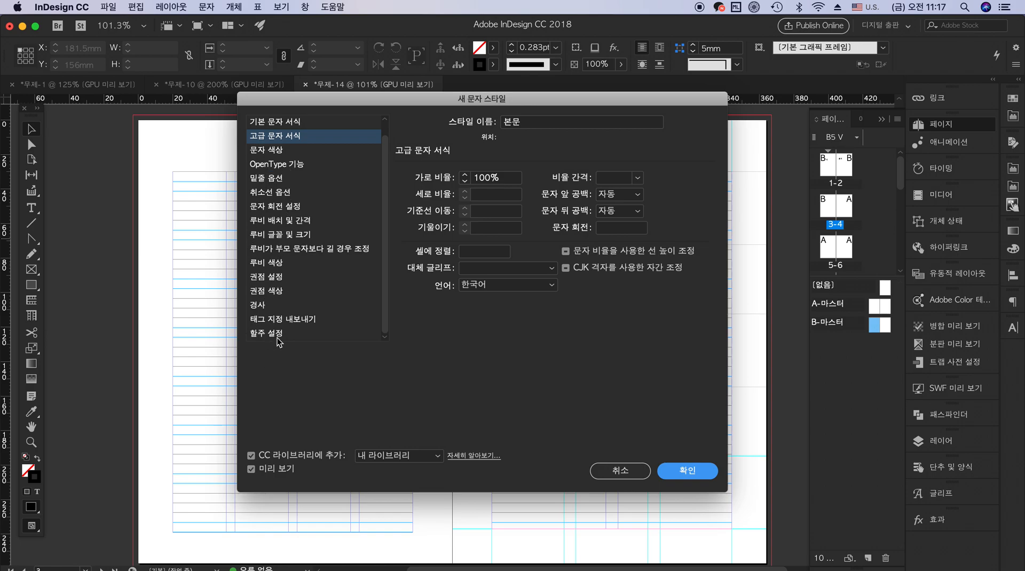
# Confirm the 본문 character style and create another character style named 제목
pyautogui.click(687, 471)
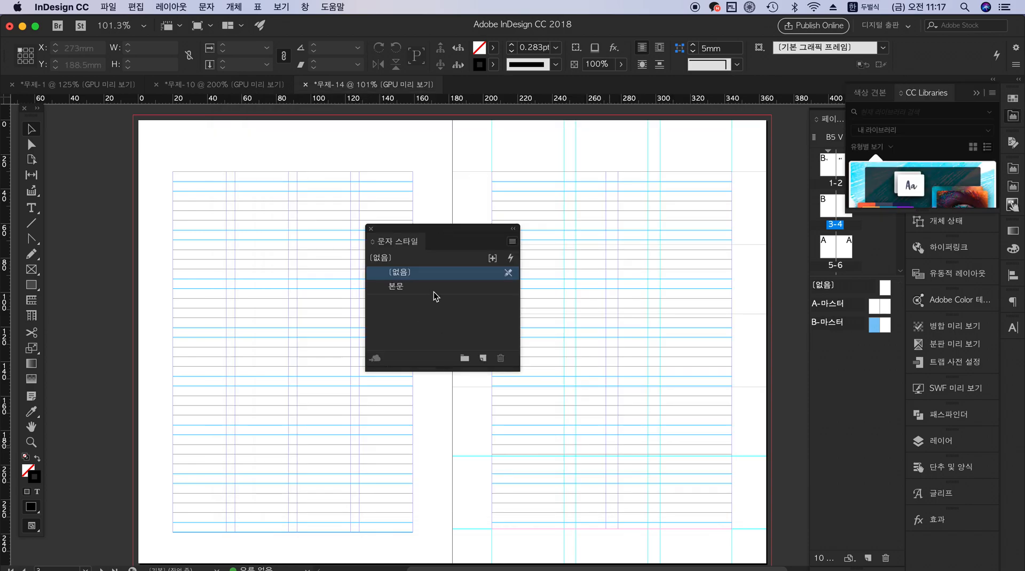
pyautogui.click(483, 358)
pyautogui.doubleClick(420, 300)
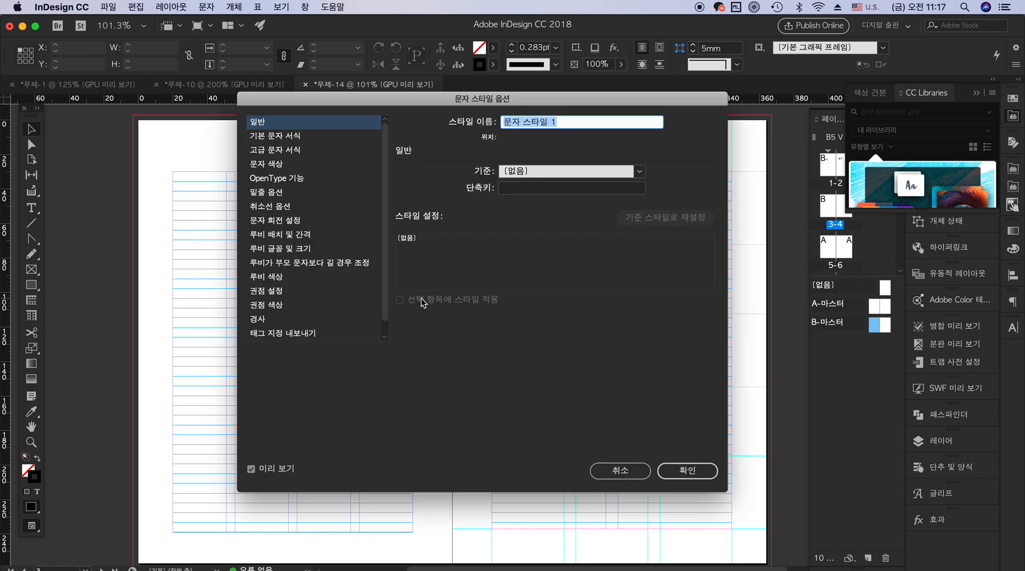
pyautogui.click(315, 135)
pyautogui.click(459, 130)
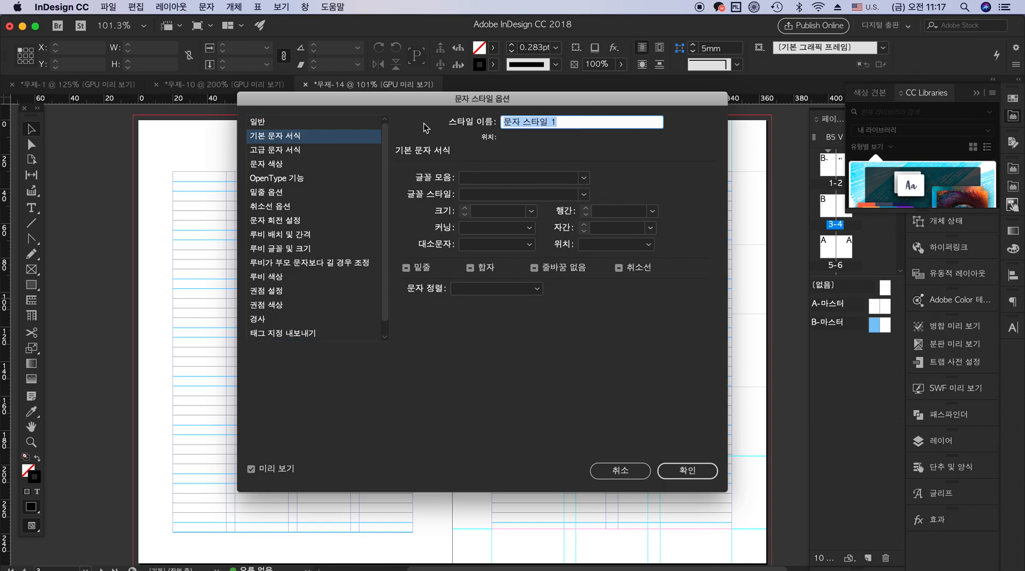
pyautogui.write('wpahr')
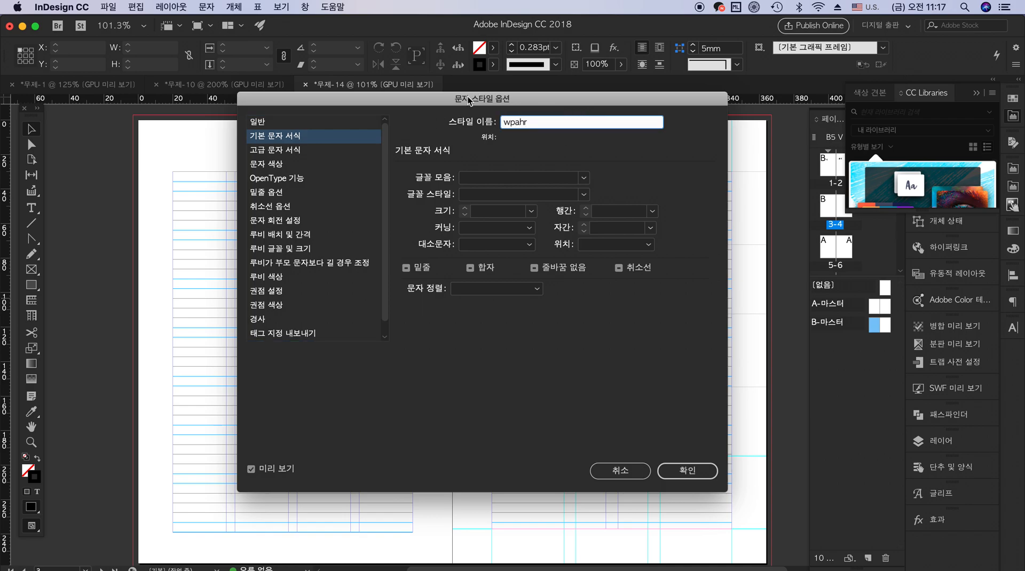
pyautogui.hotkey('ctrl', 'space')
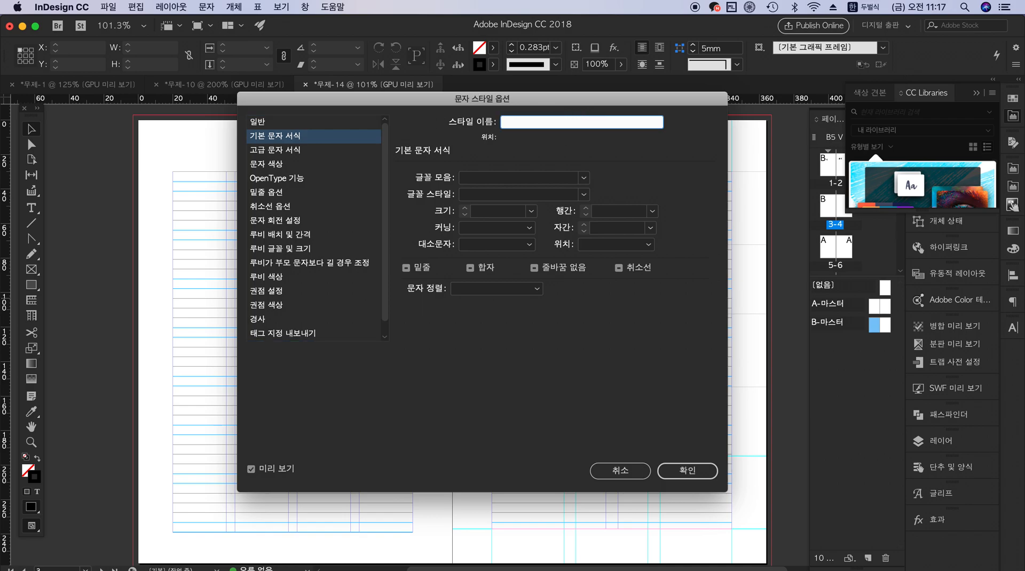
pyautogui.hotkey('ctrl', 'space')
# Set the 제목 style's font family (글꼴 모음) to 나눔명조 and its size (크기) to 18pt
pyautogui.click(581, 177)
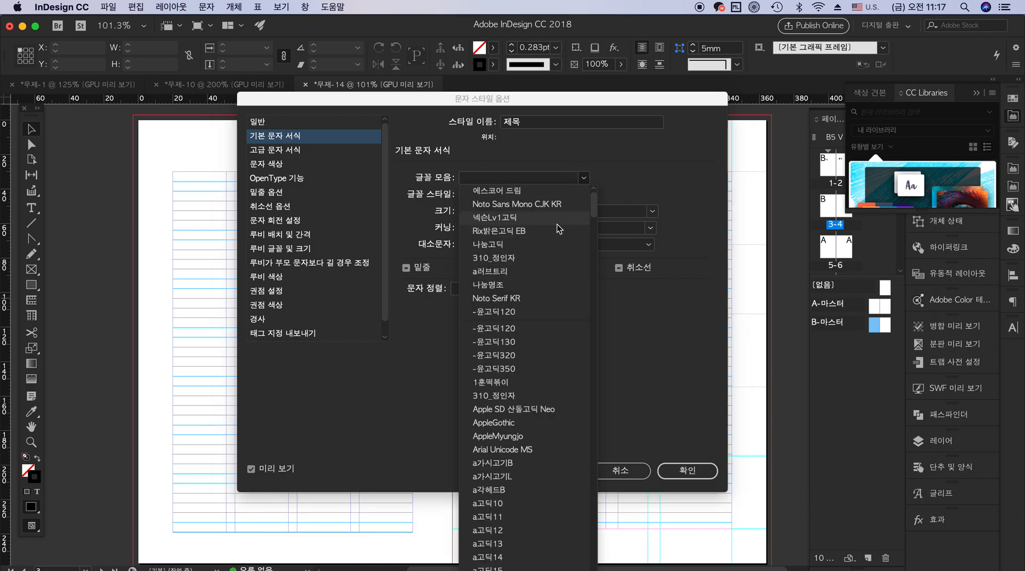
pyautogui.click(534, 287)
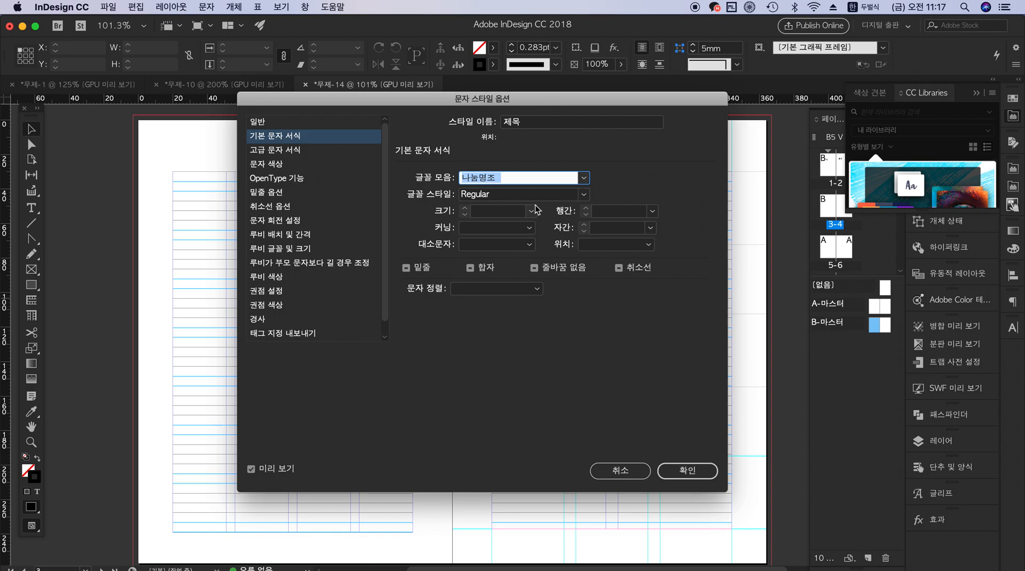
pyautogui.click(531, 211)
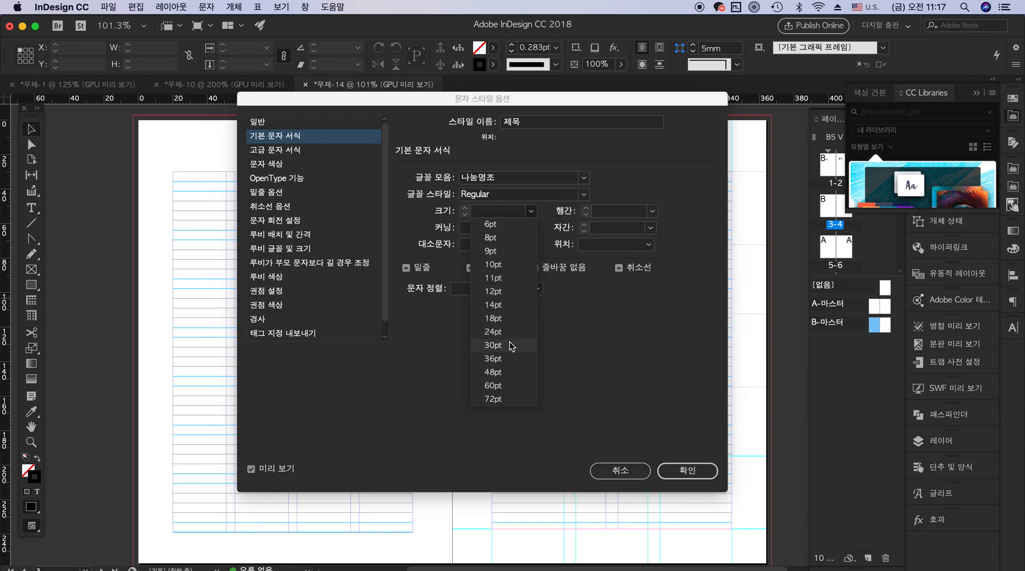
pyautogui.click(510, 318)
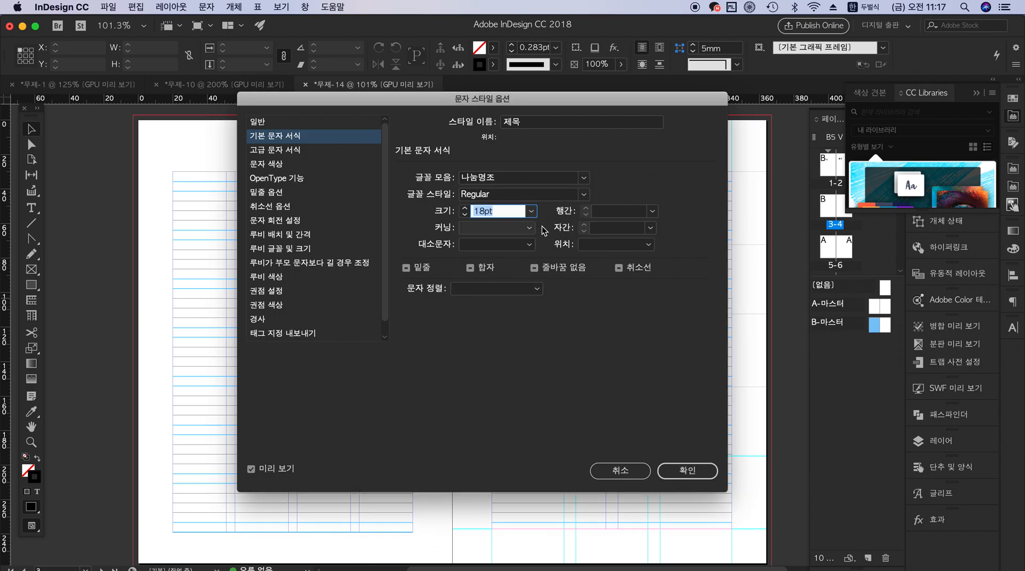
# Set the 제목 style's leading (행간) to 30pt and tracking (자간) to -75, and confirm the style
pyautogui.click(653, 212)
pyautogui.click(622, 385)
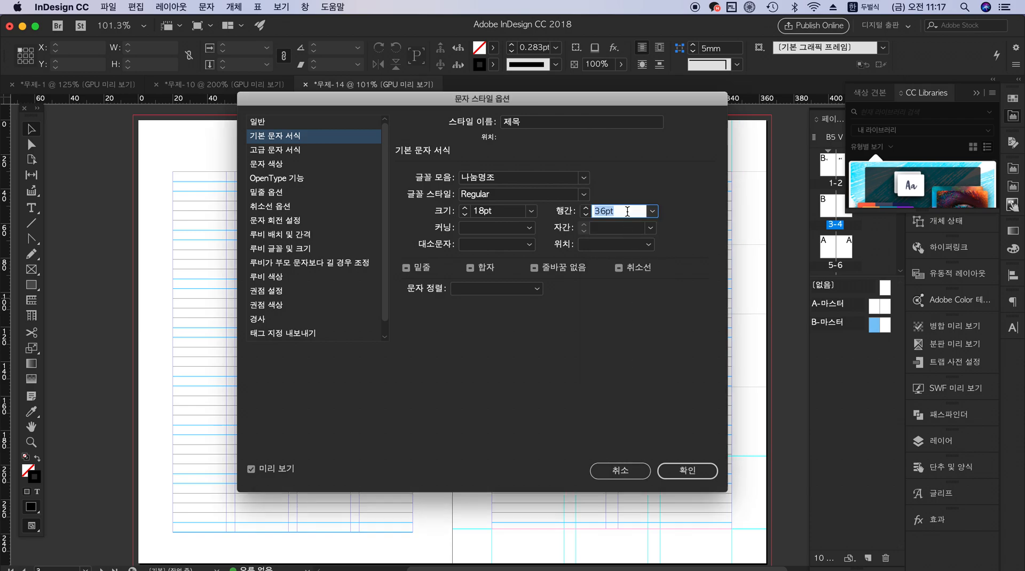
pyautogui.click(652, 212)
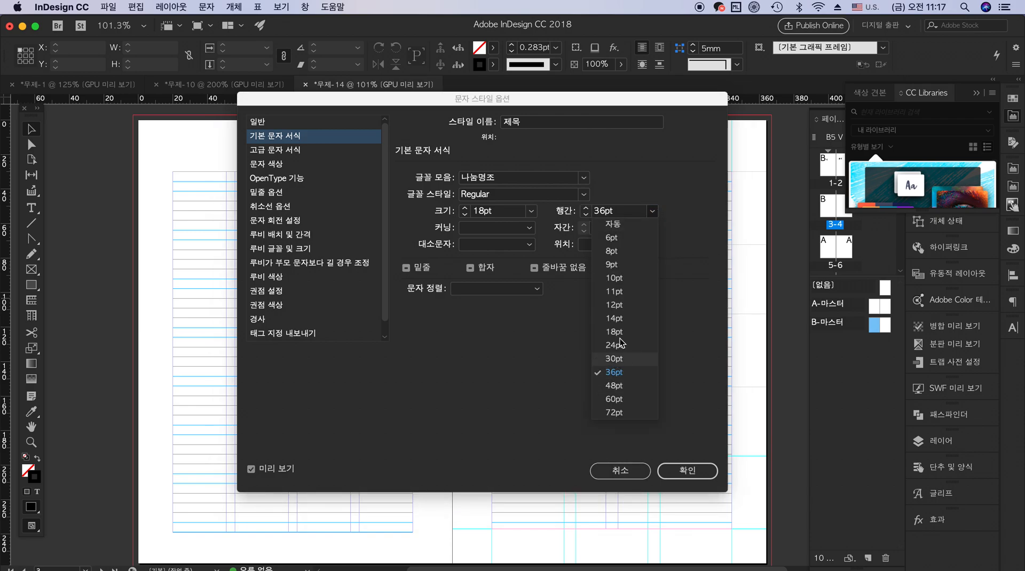
pyautogui.click(621, 359)
pyautogui.click(649, 229)
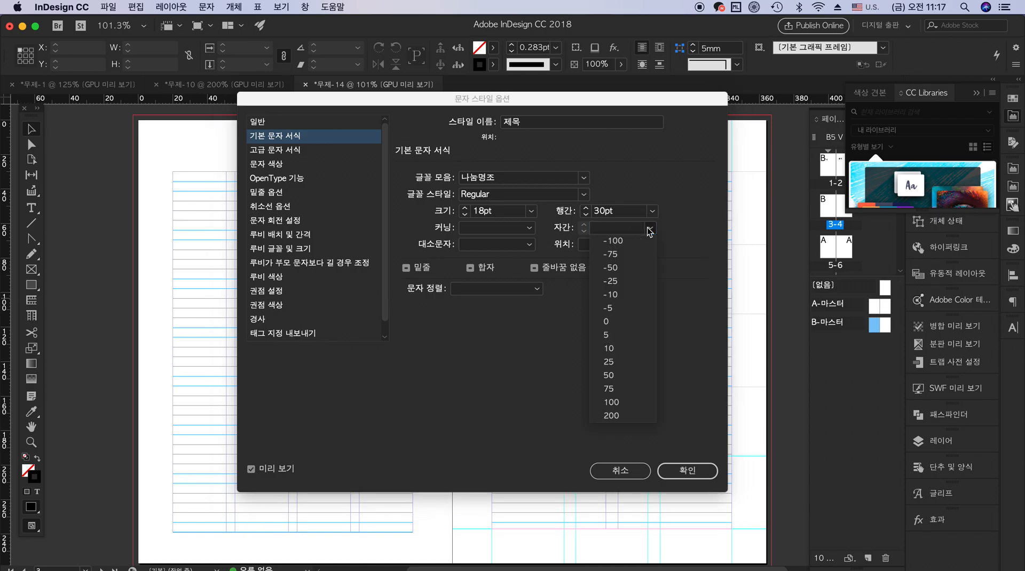
pyautogui.click(634, 255)
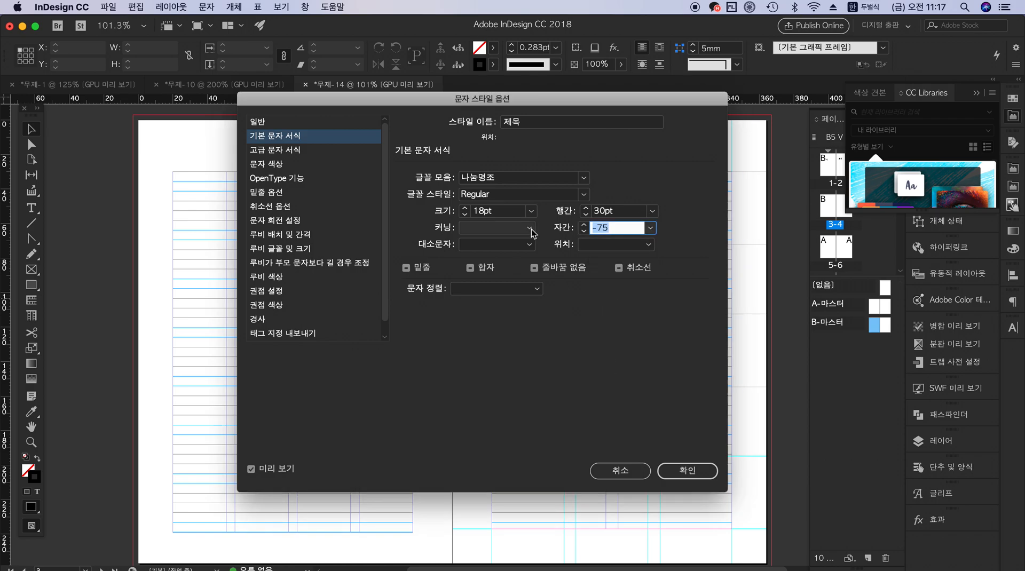
pyautogui.click(688, 471)
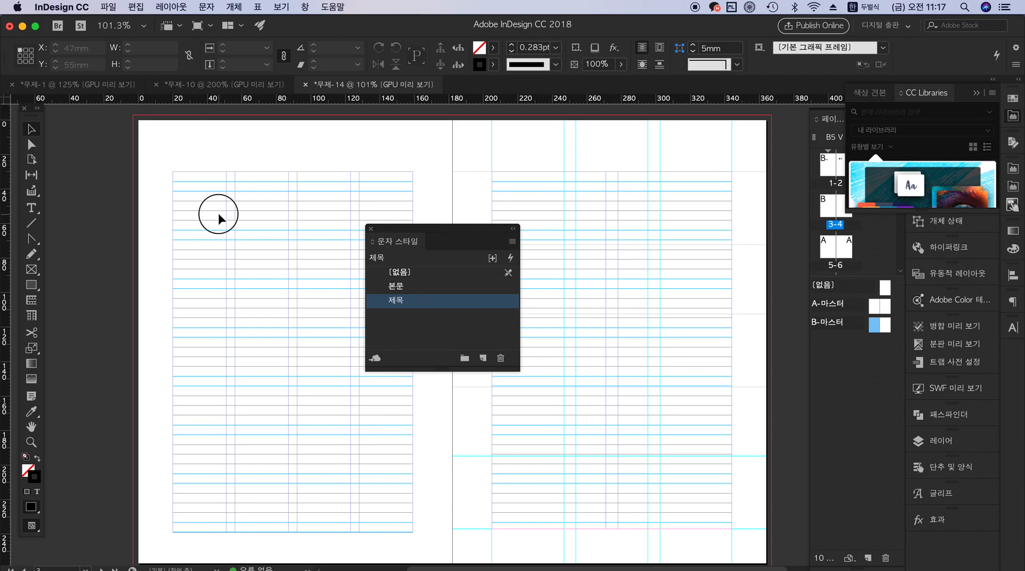
# Switch to the Hangul viewer and select the table-of-contents text from 제1부 through 돌하르방 for copying
pyautogui.click(224, 83)
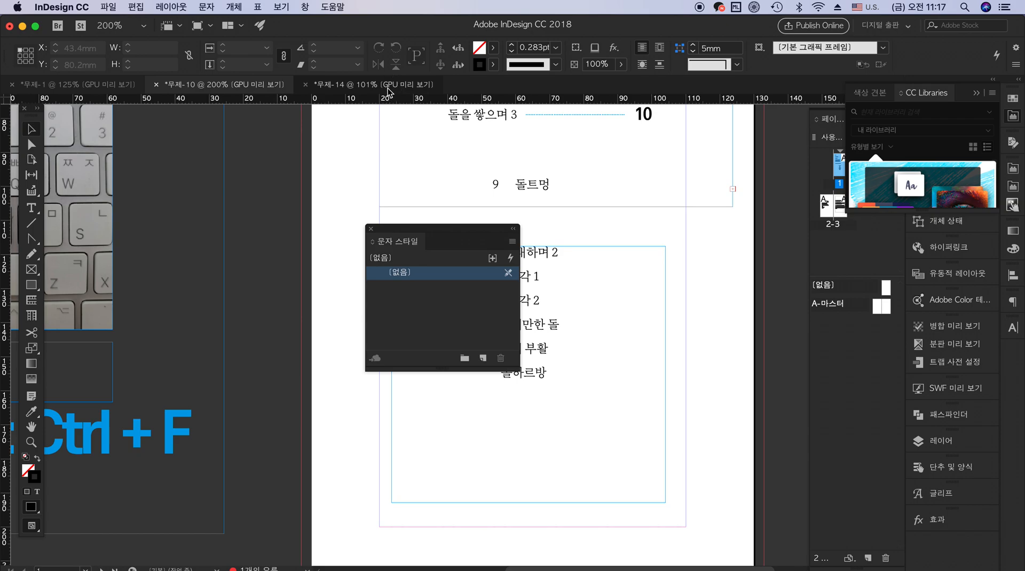
pyautogui.click(385, 85)
pyautogui.moveTo(1017, 290)
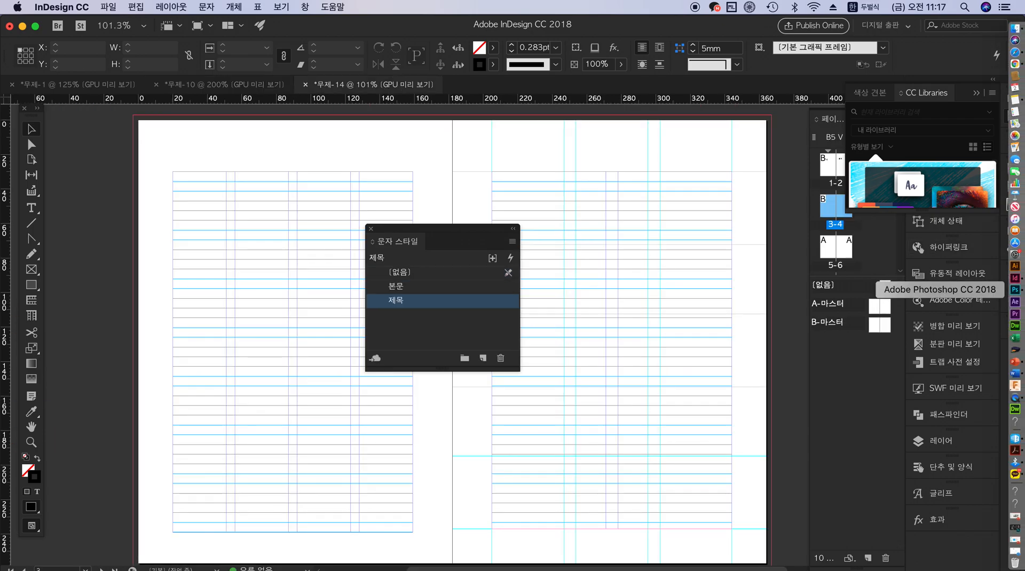
pyautogui.click(1017, 442)
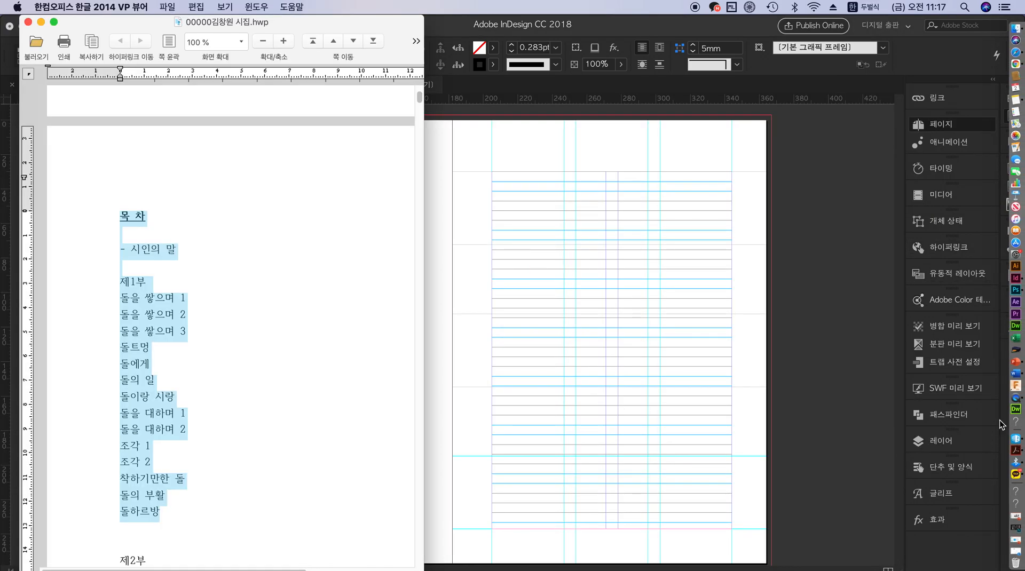
pyautogui.click(286, 315)
pyautogui.moveTo(124, 278); pyautogui.dragTo(195, 507)
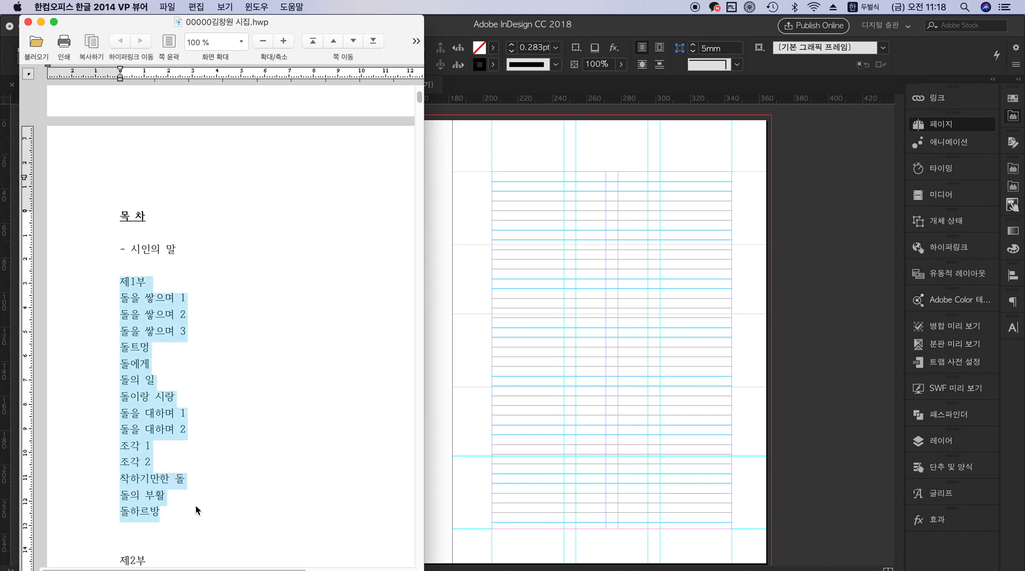
# Return to InDesign, draw a text frame about 103 × 171 mm from the left page's upper-left margin corner, and paste the contents text
pyautogui.click(569, 306)
pyautogui.click(31, 207)
pyautogui.moveTo(174, 172); pyautogui.dragTo(350, 468)
pyautogui.press('super+v')
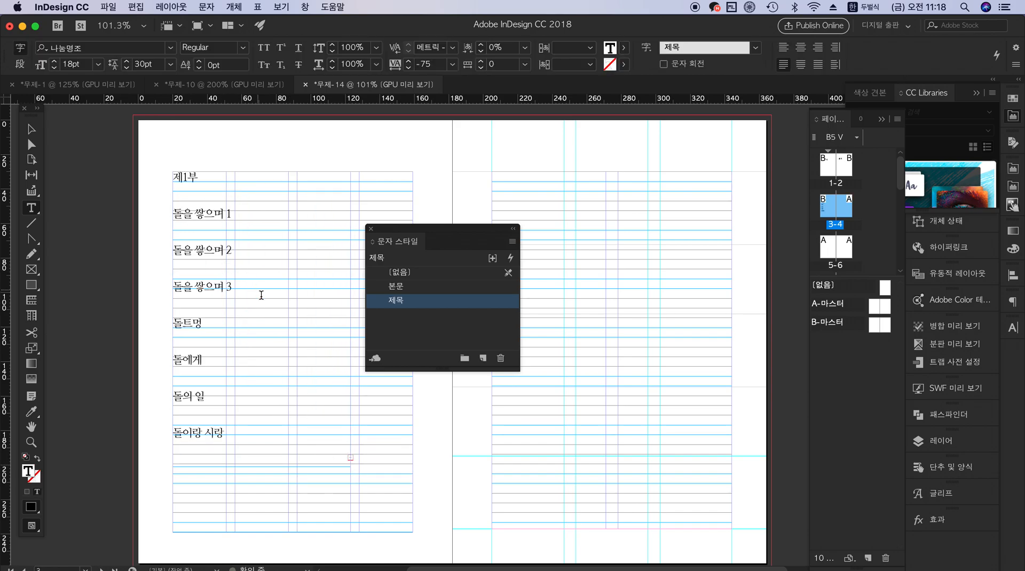
# Apply the 본문 character style to all of the pasted contents text
pyautogui.moveTo(251, 436); pyautogui.dragTo(167, 156)
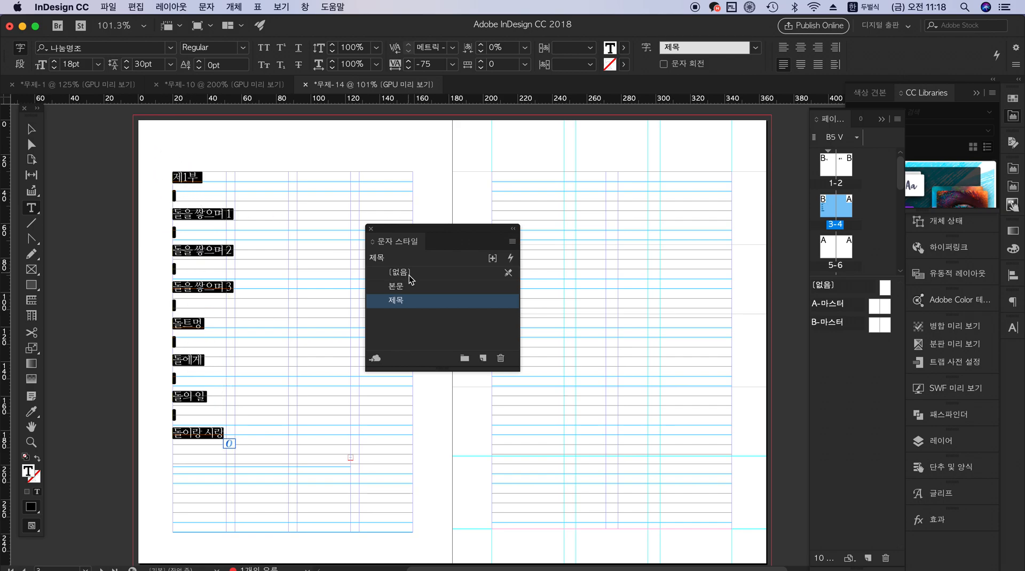
pyautogui.click(408, 288)
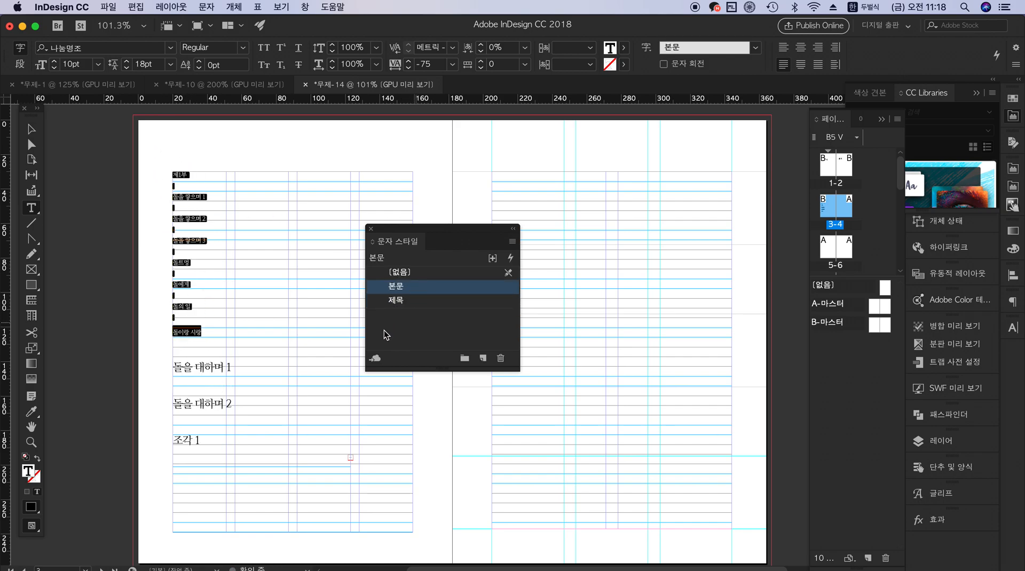
pyautogui.click(236, 351)
pyautogui.press('super+a')
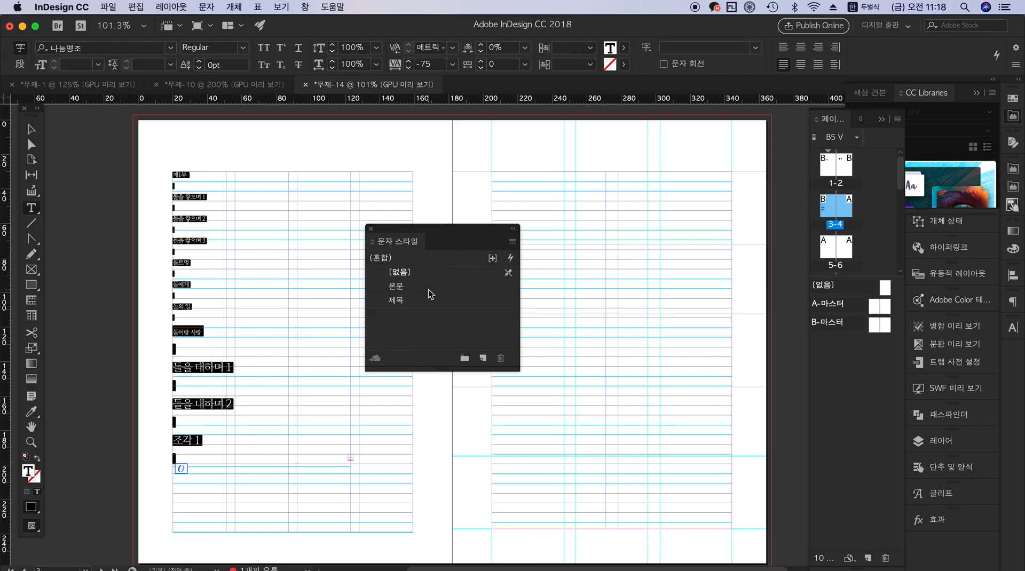
pyautogui.click(428, 289)
# Alternate the selected text between the 제목 and 본문 character styles, ending with 본문, and leave text editing
pyautogui.click(415, 303)
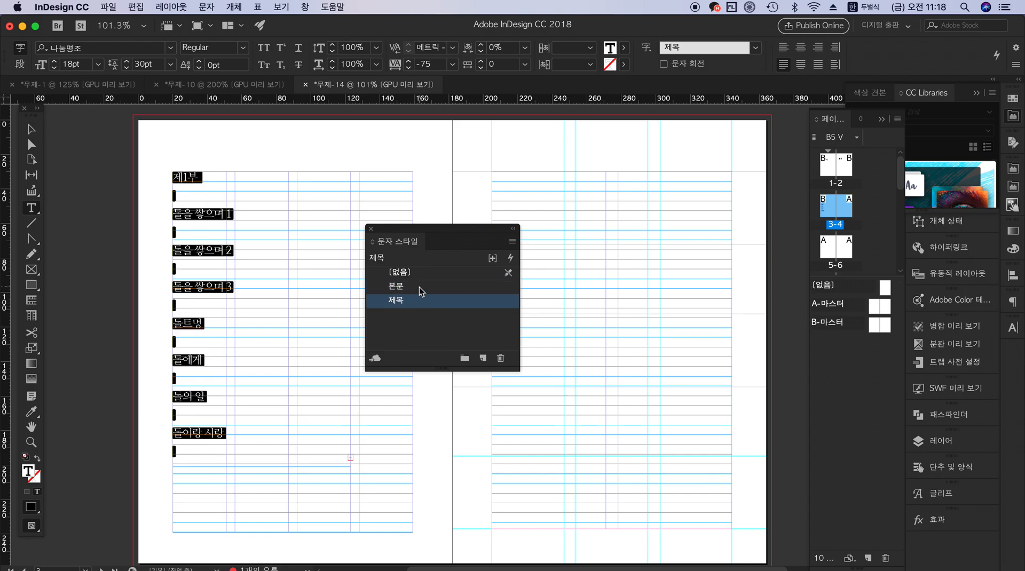
pyautogui.click(418, 287)
pyautogui.click(417, 299)
pyautogui.click(418, 288)
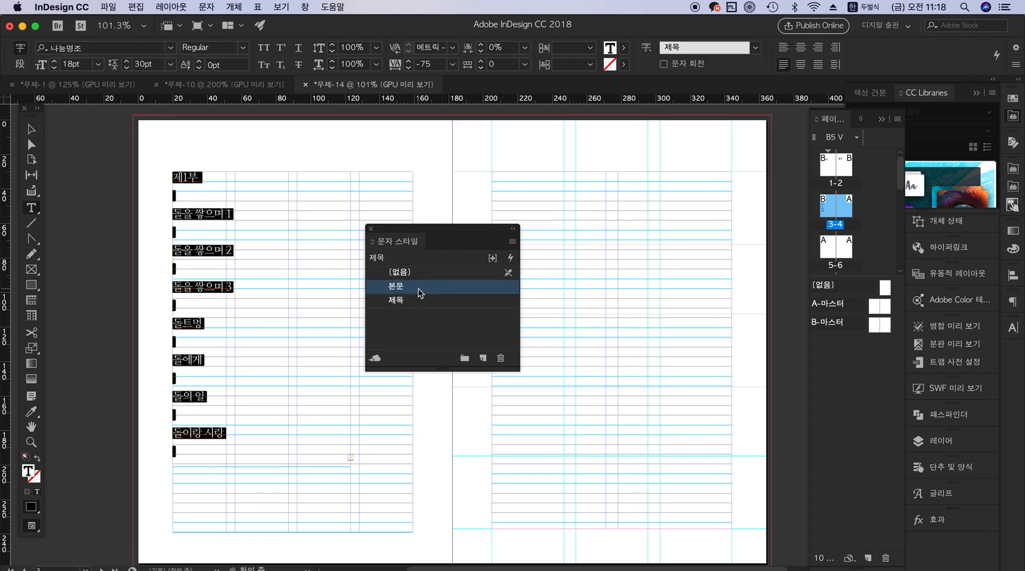
pyautogui.click(413, 303)
pyautogui.click(418, 288)
pyautogui.click(417, 304)
pyautogui.click(424, 287)
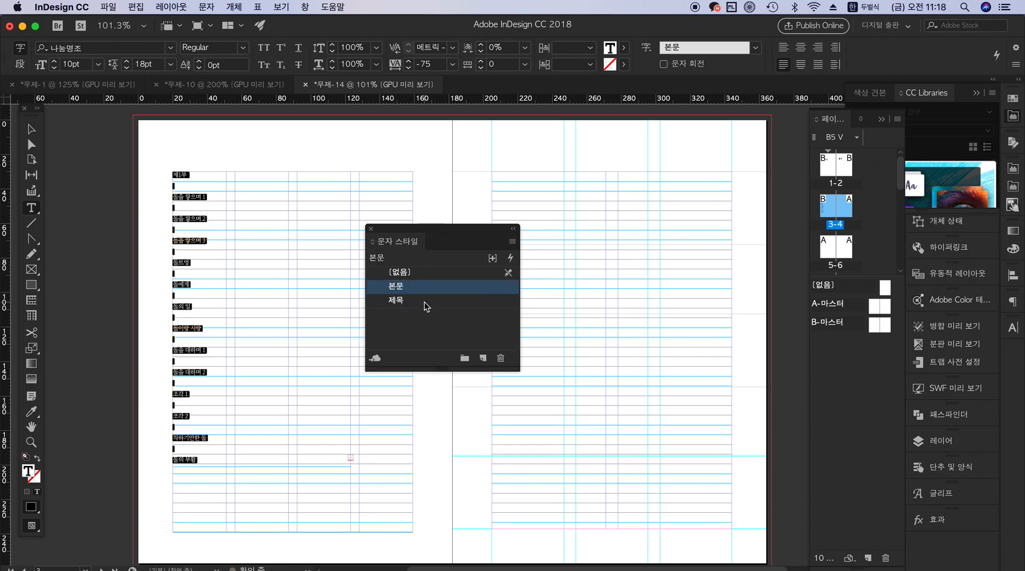
pyautogui.click(425, 297)
pyautogui.click(431, 286)
pyautogui.click(420, 306)
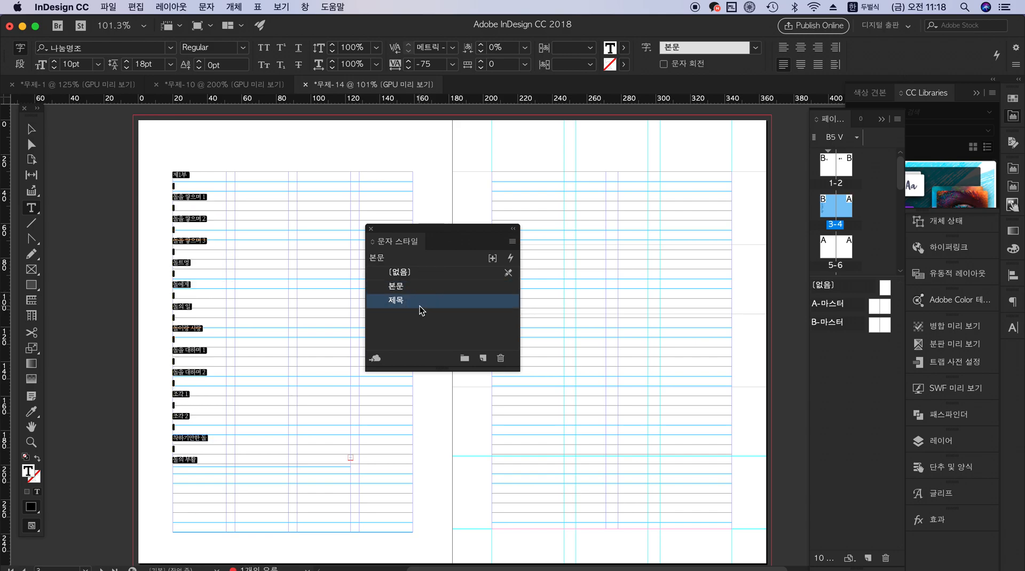
pyautogui.click(421, 292)
pyautogui.press('Escape')
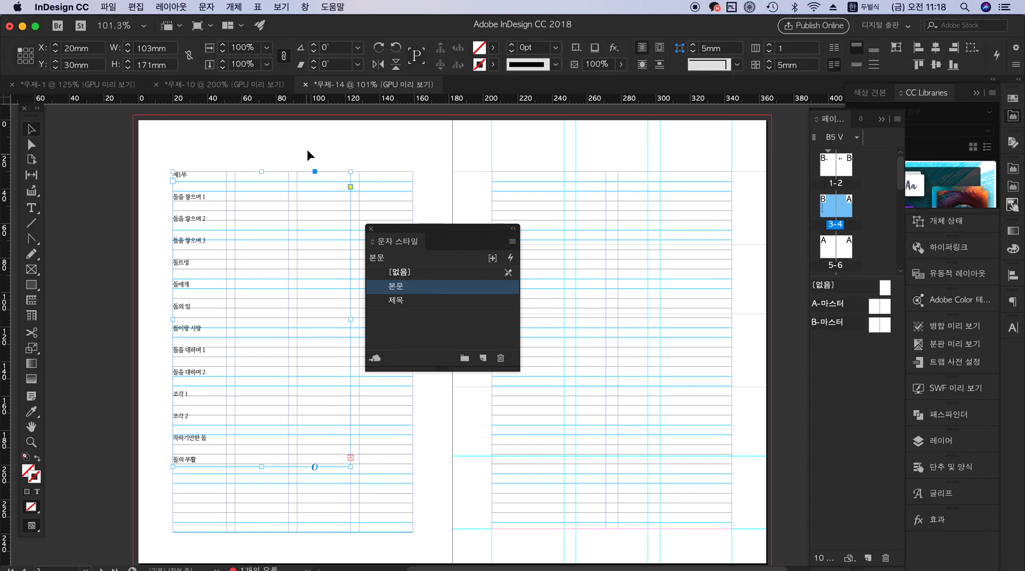
pyautogui.click(295, 305)
pyautogui.click(281, 329)
# Start saving the document and choose InDesign CC 2018 템플릿 as its file format
pyautogui.click(107, 7)
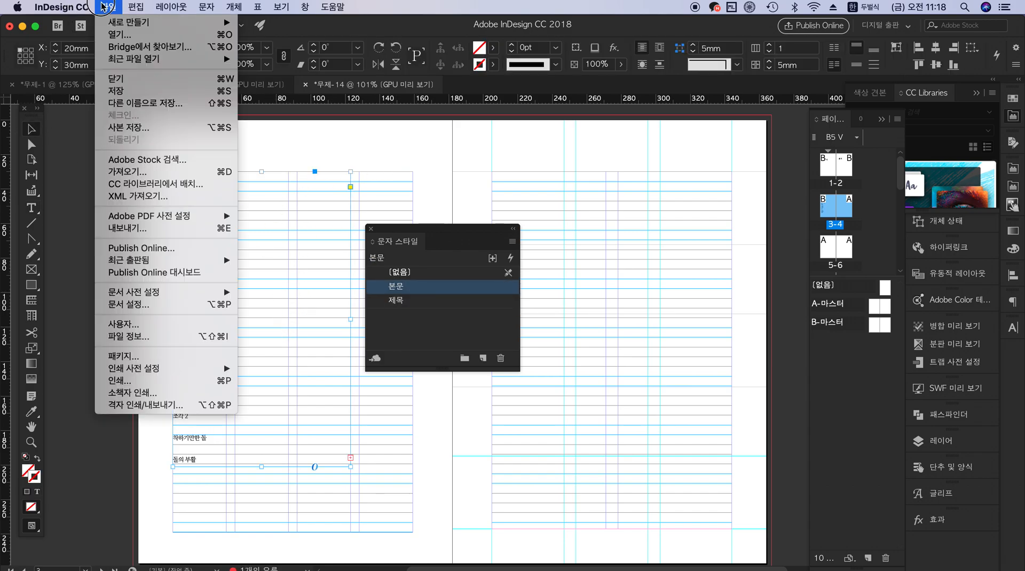
pyautogui.click(147, 96)
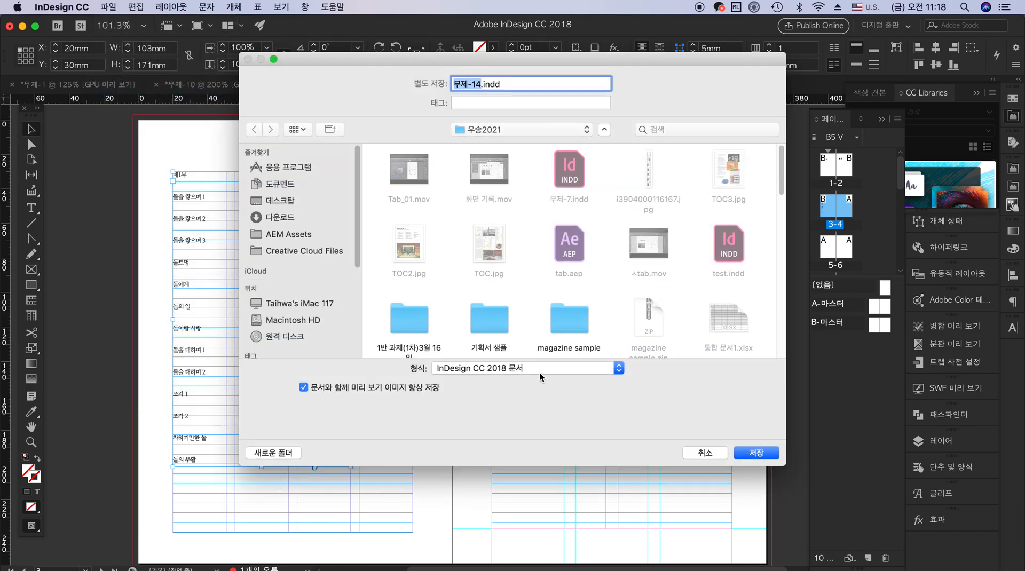
pyautogui.click(539, 372)
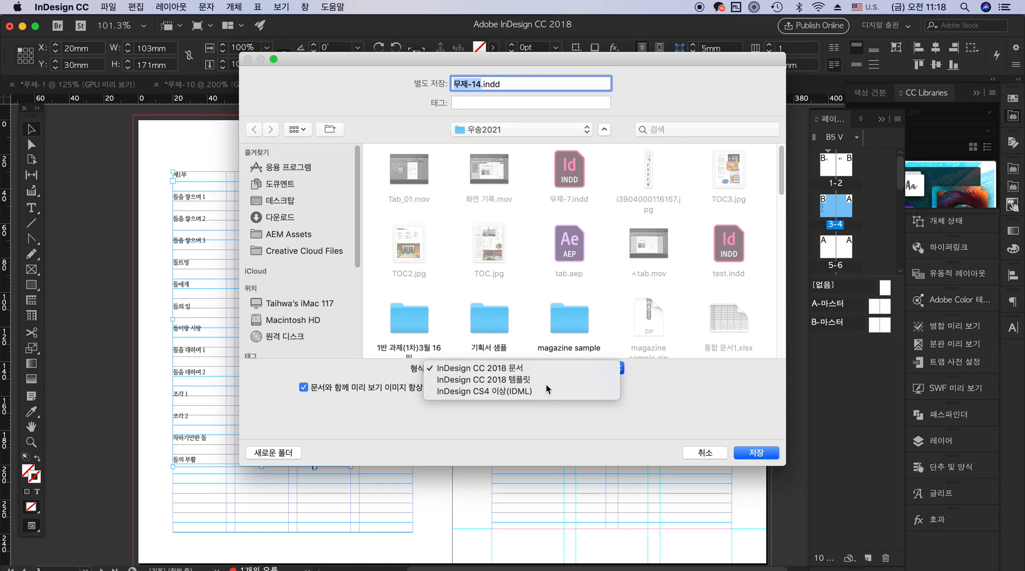
pyautogui.click(545, 380)
# Enter Brochure as the template's file name
pyautogui.write('Bro.indt')
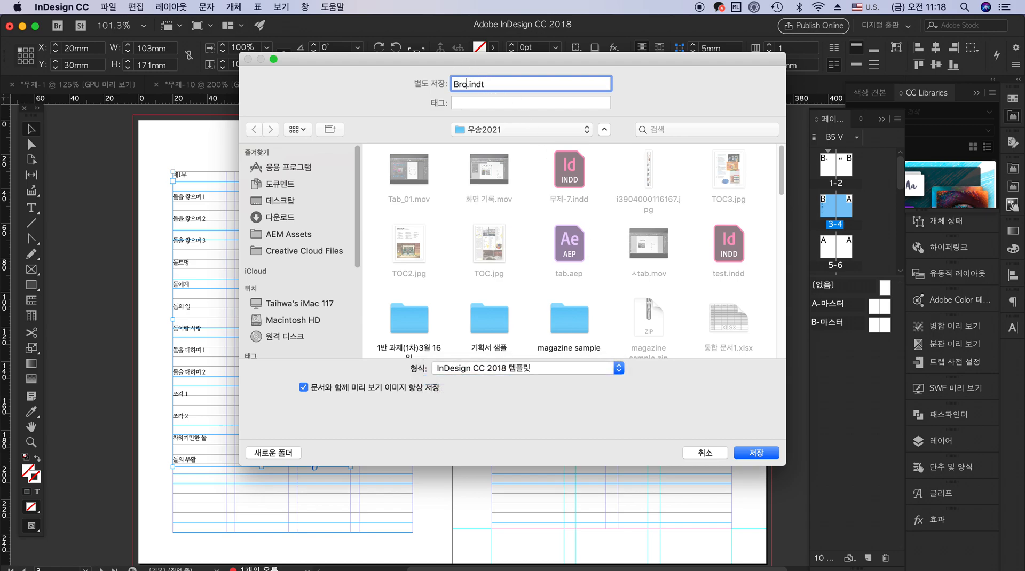
pyautogui.write('cu')
pyautogui.press('BackSpace')
pyautogui.press('BackSpace')
pyautogui.write('s')
pyautogui.press('BackSpace')
pyautogui.write('cgu')
pyautogui.press('BackSpace')
pyautogui.press('BackSpace')
pyautogui.write('hure')
# Name the template file 브로슈어템플릿, save it in the current folder, and deselect the text frame
pyautogui.moveTo(487, 82); pyautogui.dragTo(446, 69)
pyautogui.hotkey('ctrl', 'space')
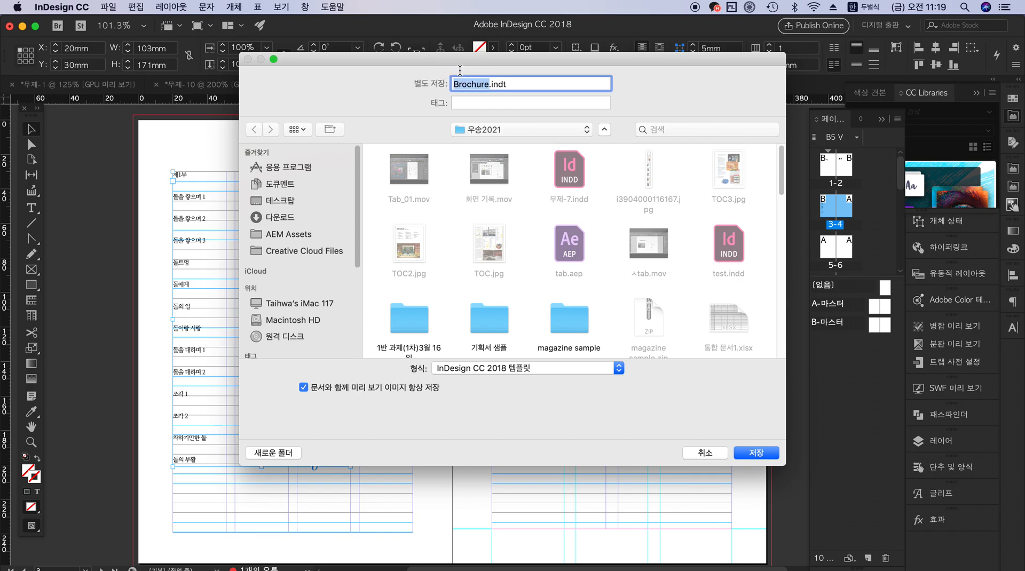
pyautogui.write('ㅁㅡ로슈')
pyautogui.press('BackSpace')
pyautogui.press('BackSpace')
pyautogui.press('BackSpace')
pyautogui.write('브로슈')
pyautogui.write('어')
pyautogui.write('테')
pyautogui.write('플리')
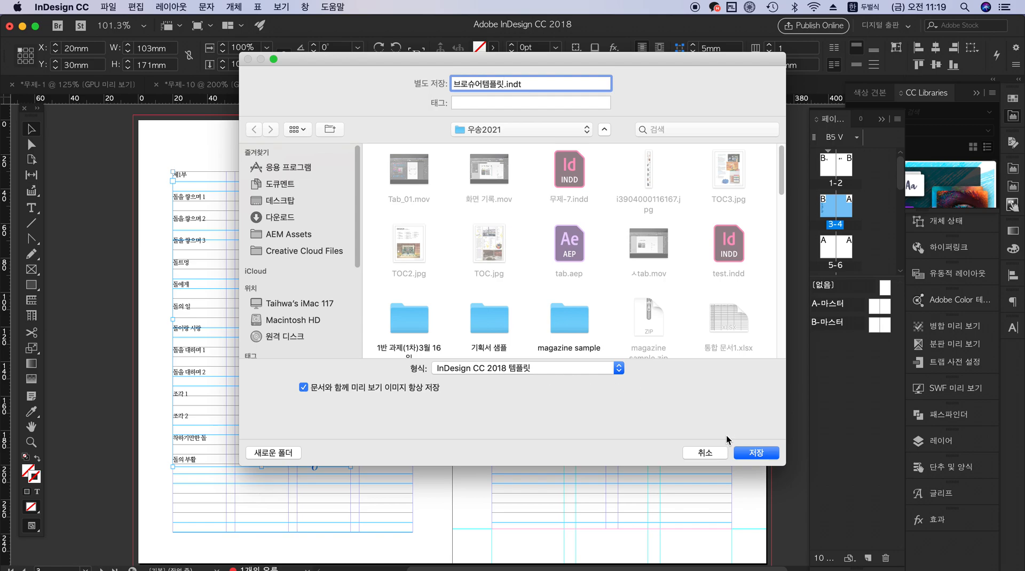
pyautogui.click(753, 454)
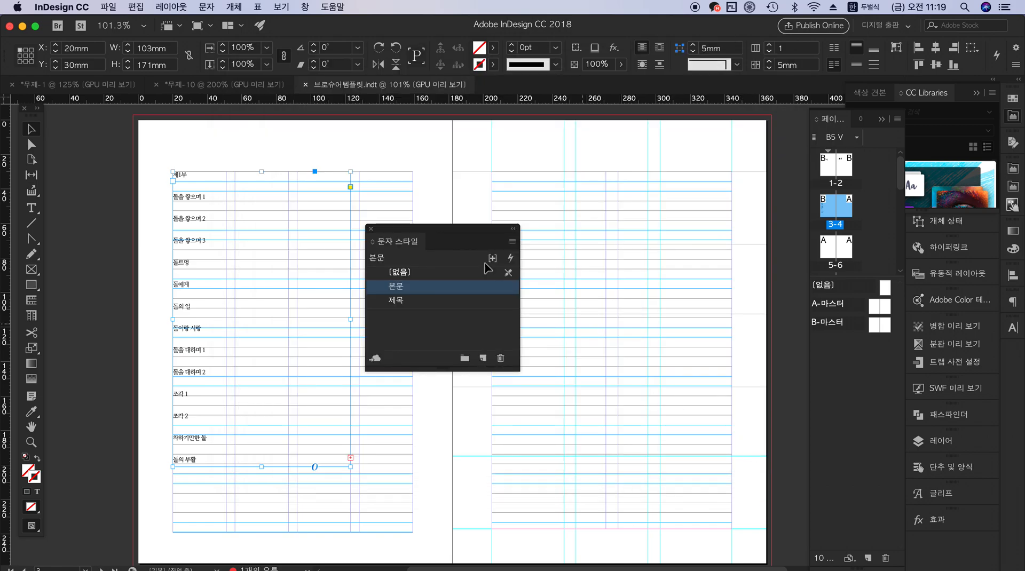
pyautogui.click(651, 241)
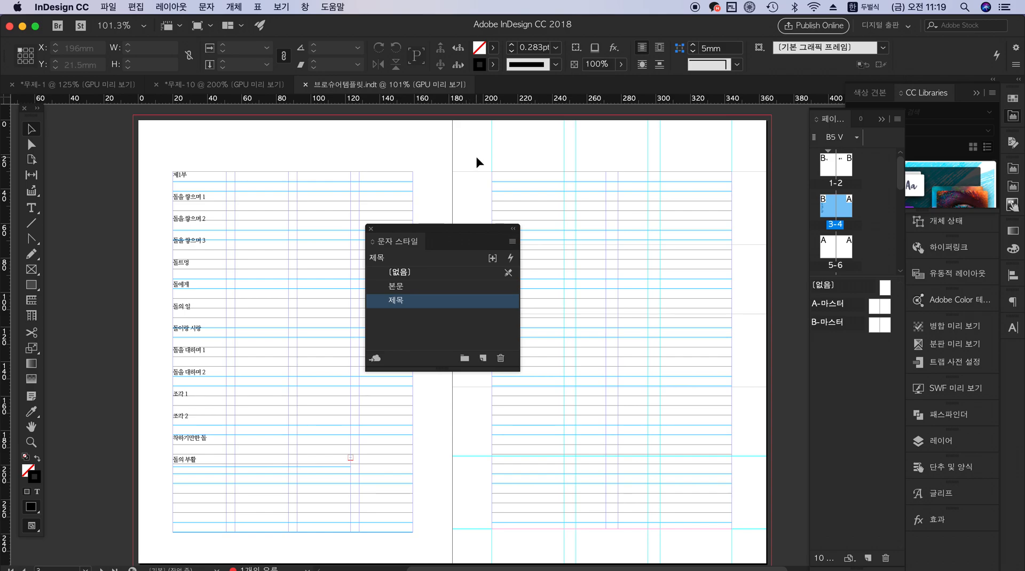
# Close the template and open 브로슈어템플릿.indt from the 우송2021 folder as a new document, moving the character styles list onto the facing page
pyautogui.press('super+w')
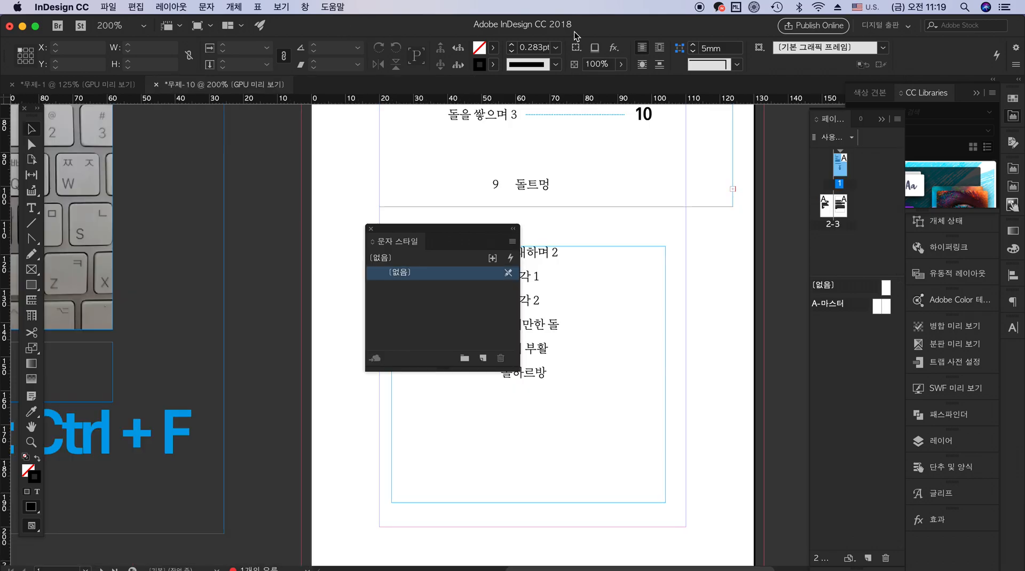
pyautogui.press('super+o')
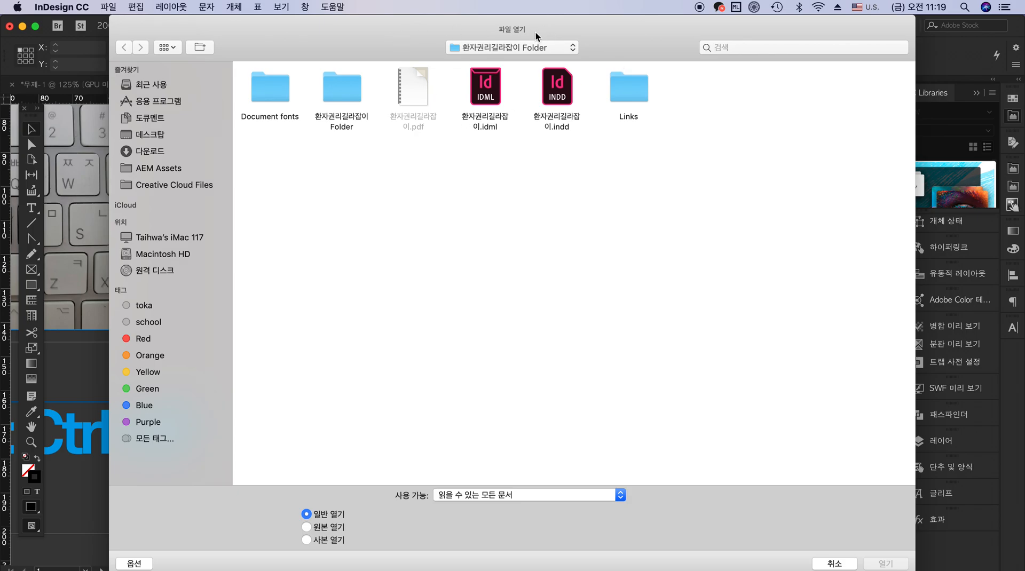
pyautogui.click(535, 46)
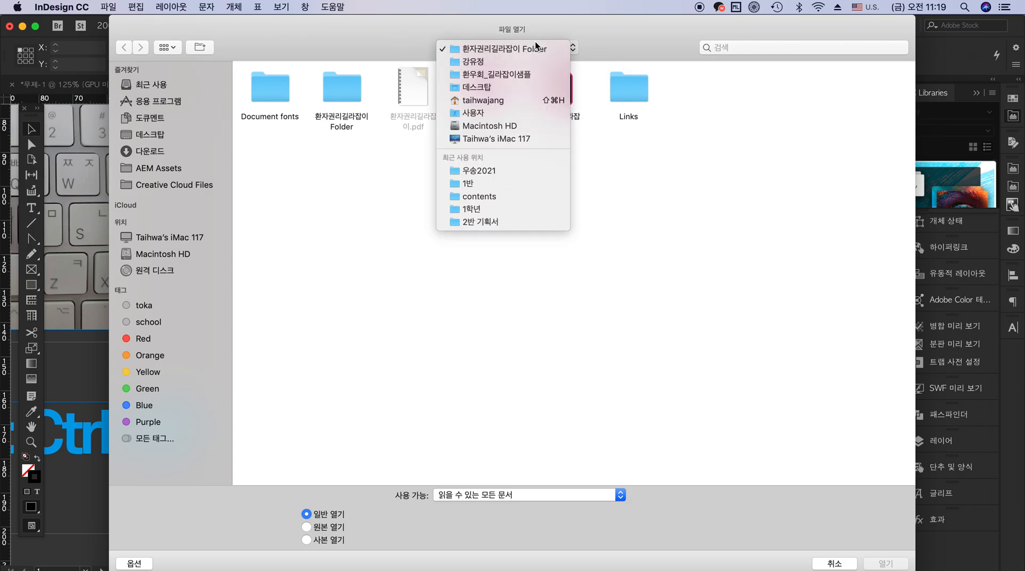
pyautogui.click(535, 170)
pyautogui.click(272, 87)
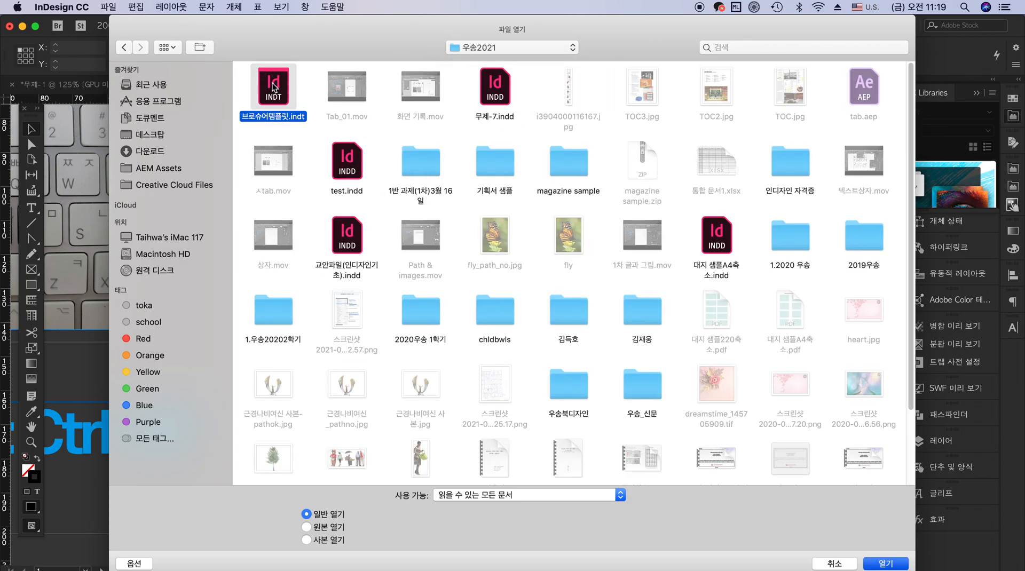
pyautogui.click(885, 564)
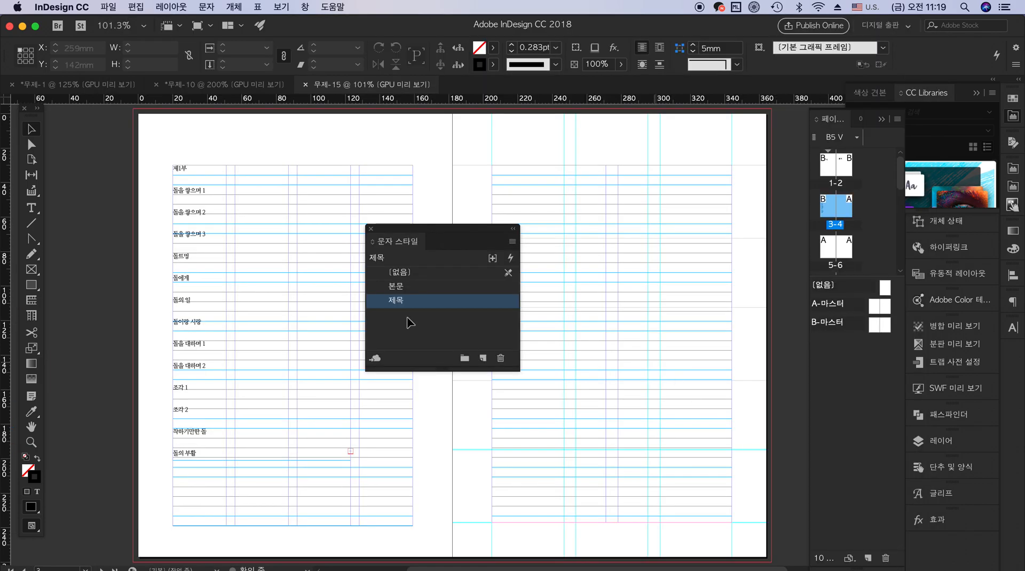
pyautogui.moveTo(445, 230); pyautogui.dragTo(611, 204)
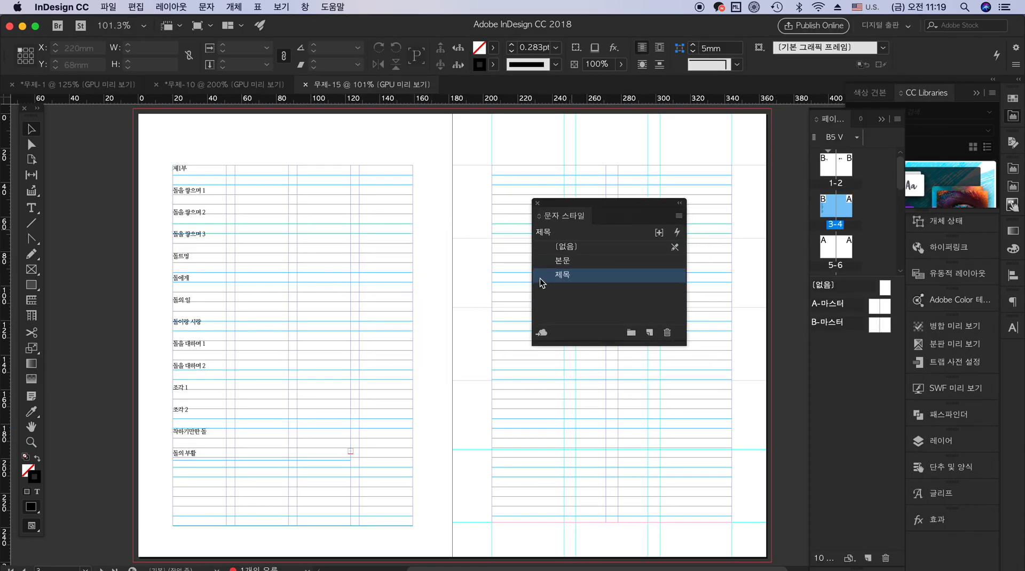
# Save the new document as 브로슈어 in the 우송2021 folder, in the InDesign CC 2018 문서 format
pyautogui.click(108, 7)
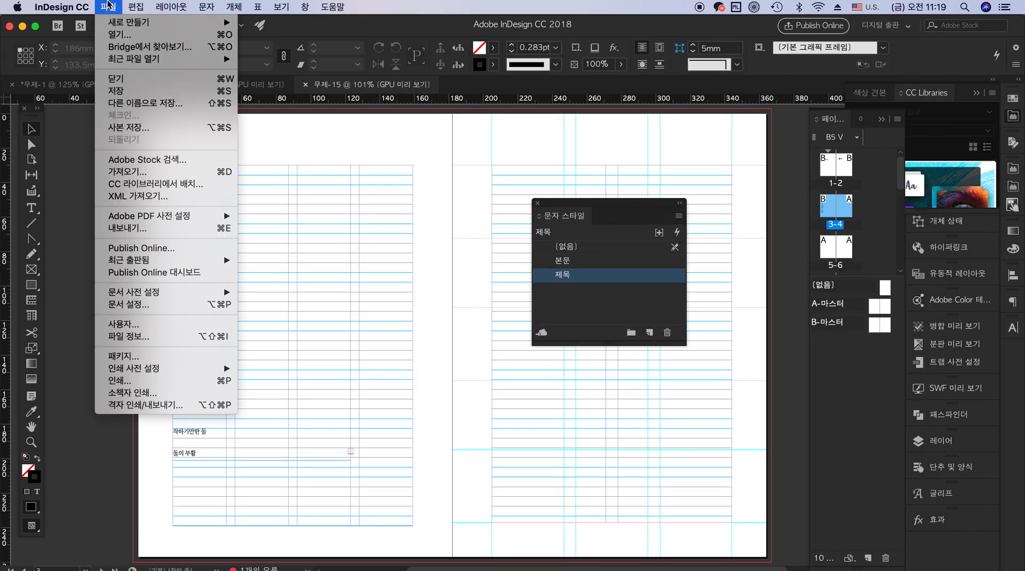
pyautogui.click(128, 91)
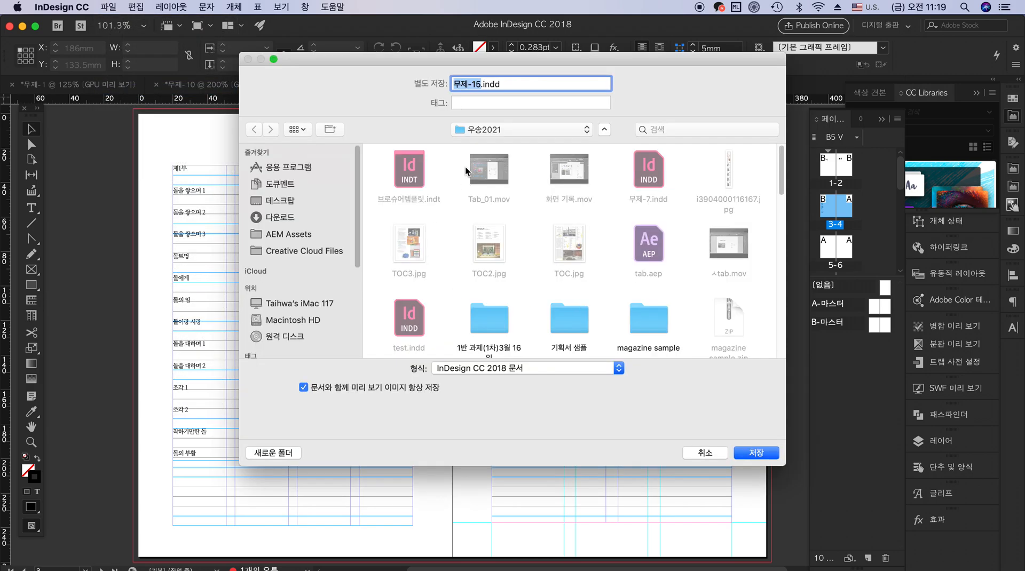
pyautogui.write('qm')
pyautogui.press('BackSpace')
pyautogui.press('BackSpace')
pyautogui.hotkey('ctrl', 'space')
pyautogui.write('ㅂ')
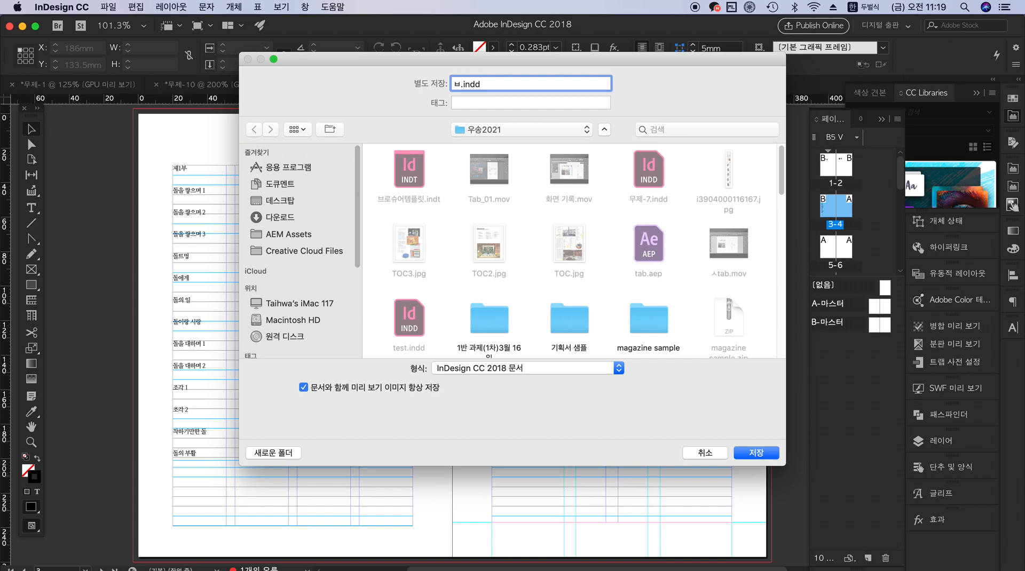
pyautogui.write('로슈오')
pyautogui.click(772, 457)
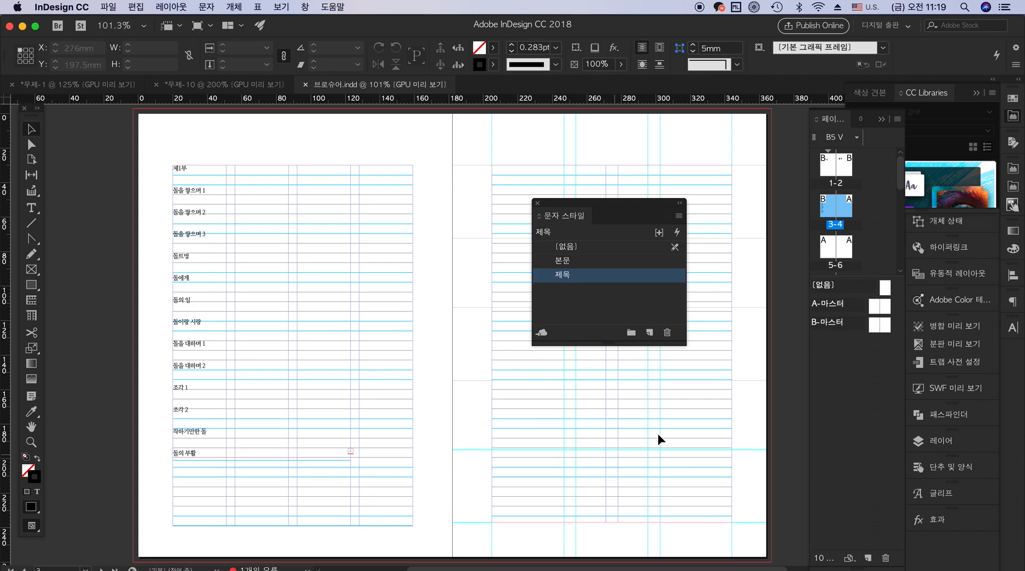
# Enlarge the area listing the document pages and look through the spreads up to 19-20
pyautogui.moveTo(846, 276); pyautogui.dragTo(880, 182)
pyautogui.moveTo(899, 263); pyautogui.dragTo(886, 406)
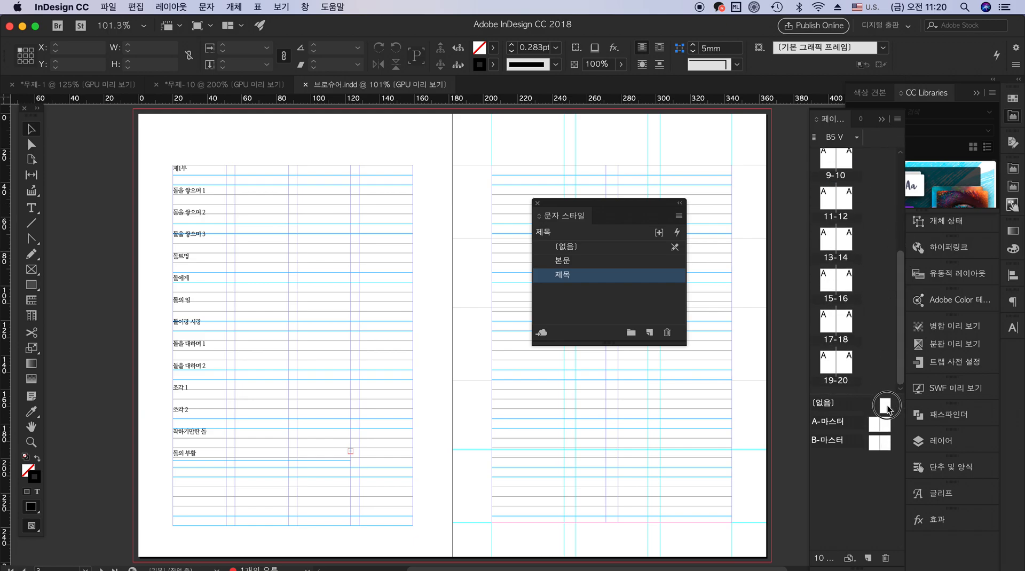
pyautogui.moveTo(901, 341); pyautogui.dragTo(901, 232)
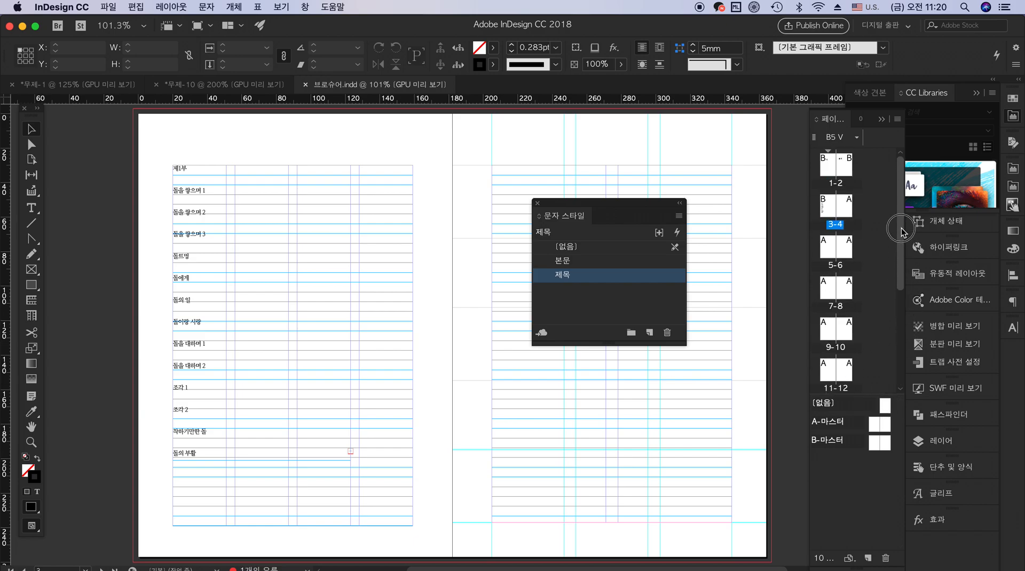
# Display the A-마스터 and B-마스터 spreads to examine their grids, moving the character styles list out of the way
pyautogui.keyDown('shift'); pyautogui.click(829, 208); pyautogui.keyUp('shift')
pyautogui.doubleClick(879, 425)
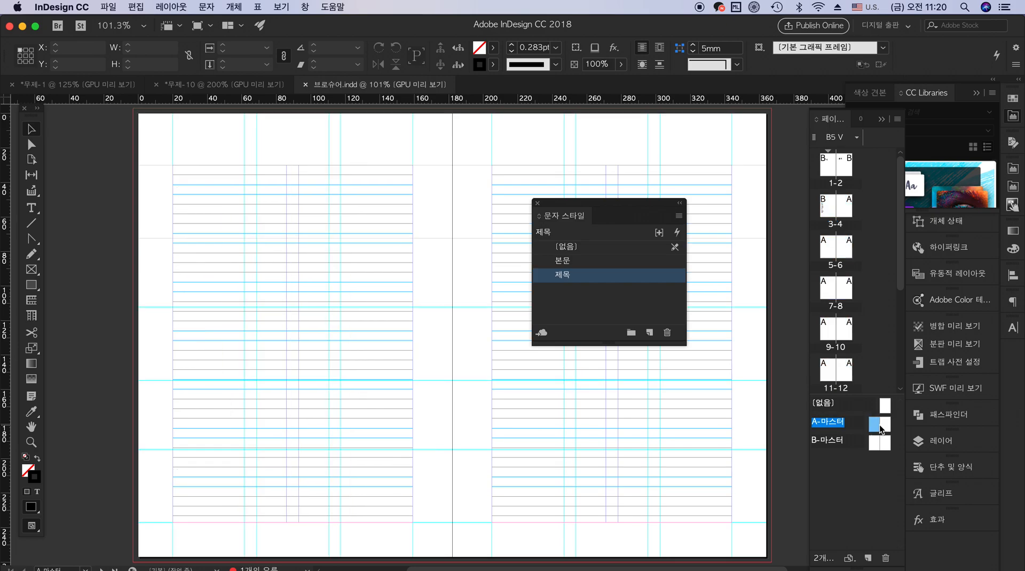
pyautogui.doubleClick(878, 441)
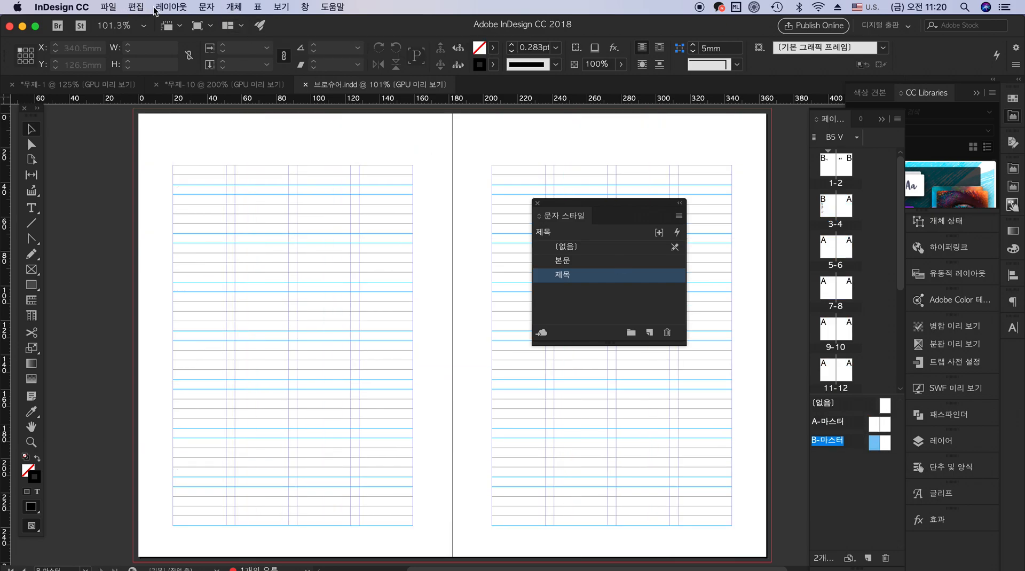
pyautogui.moveTo(631, 207); pyautogui.dragTo(734, 151)
pyautogui.moveTo(902, 263); pyautogui.dragTo(901, 117)
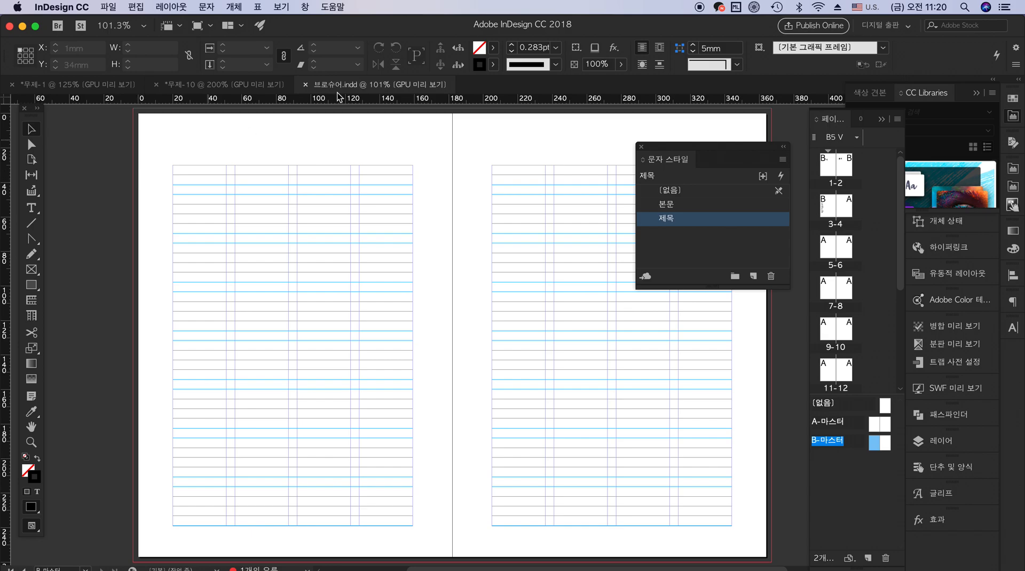
pyautogui.click(109, 7)
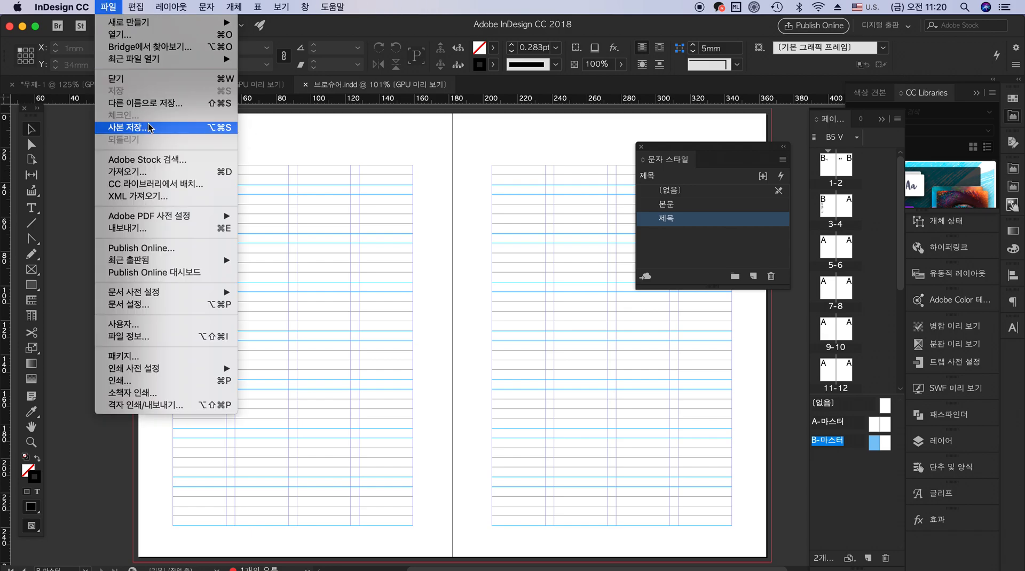
pyautogui.click(396, 181)
pyautogui.click(491, 368)
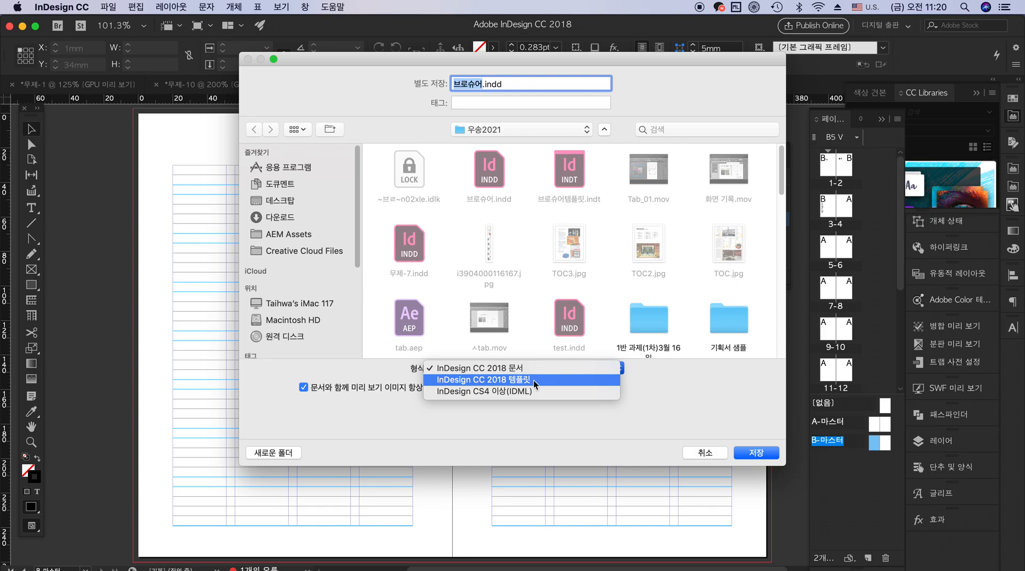
pyautogui.click(705, 454)
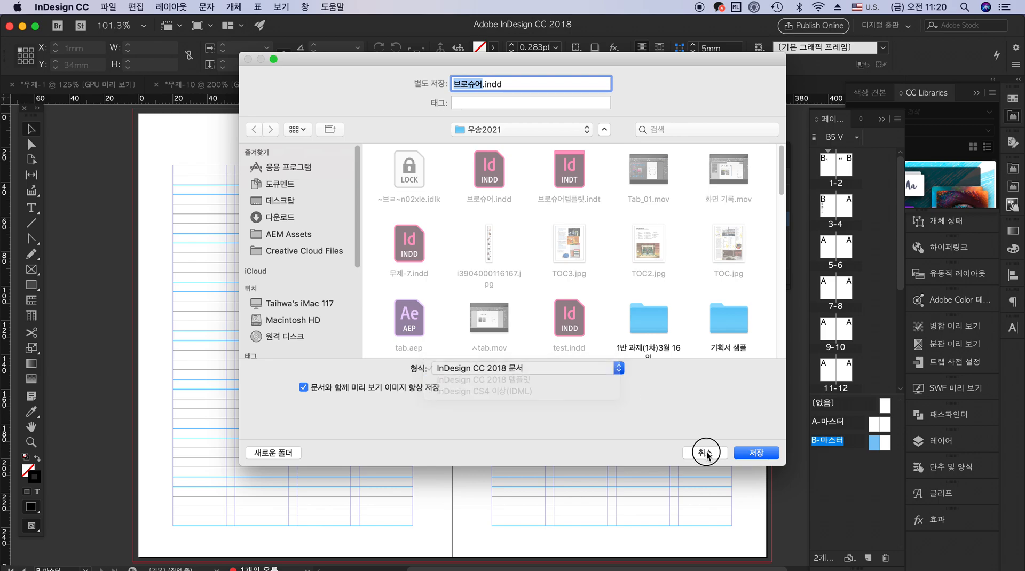
pyautogui.click(704, 454)
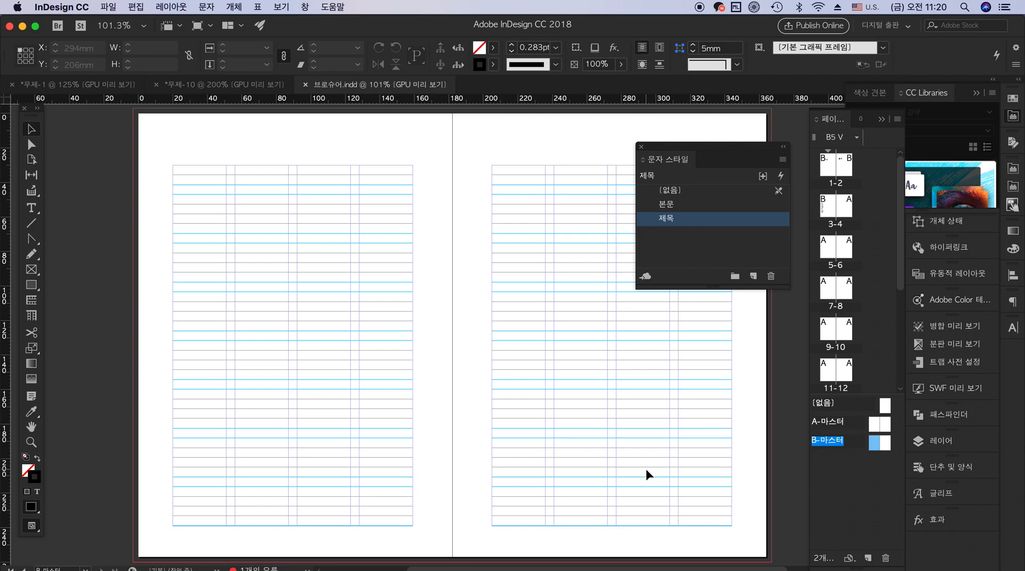